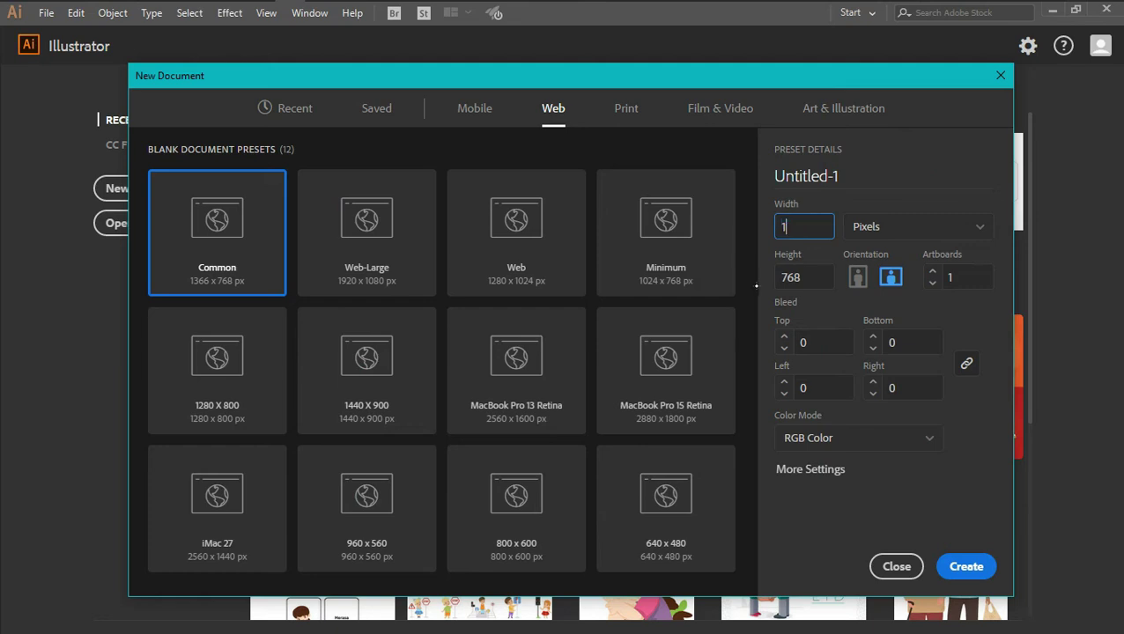
Step: Create a new web document with a 100 by 100 px artboard
{"action": "type", "text": "00"}
{"action": "key", "text": "Tab"}
{"action": "type", "text": "1"}
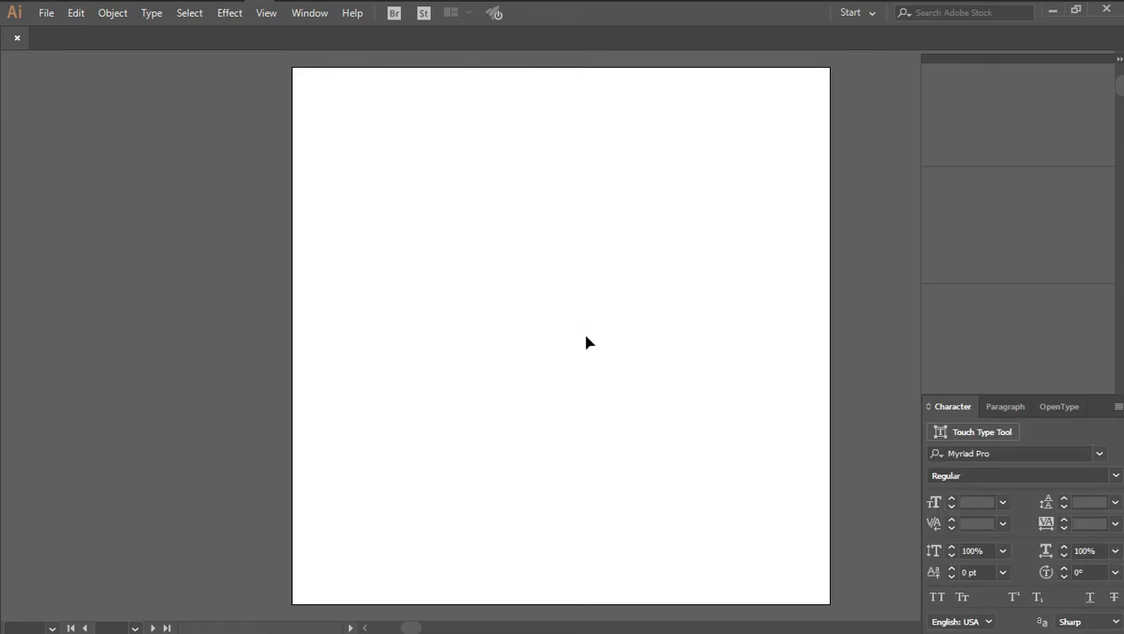
{"action": "left_click", "coordinate": [577, 331]}
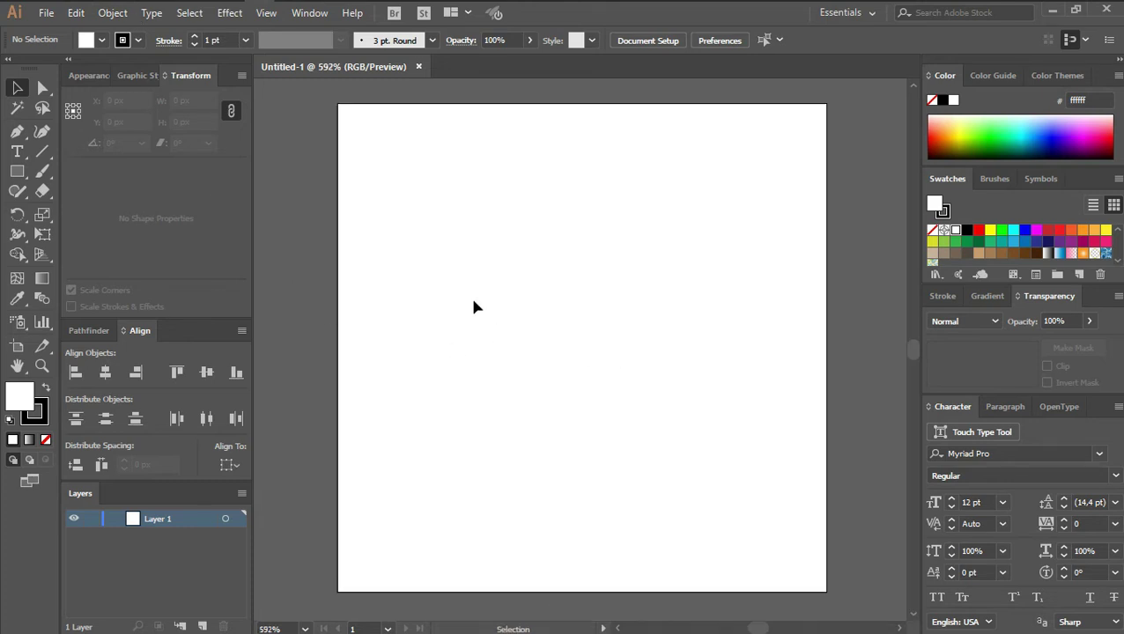
Step: Draw a rectangle 96 px wide and 96 px high on the artboard
{"action": "key", "text": "m"}
{"action": "left_click", "coordinate": [476, 306]}
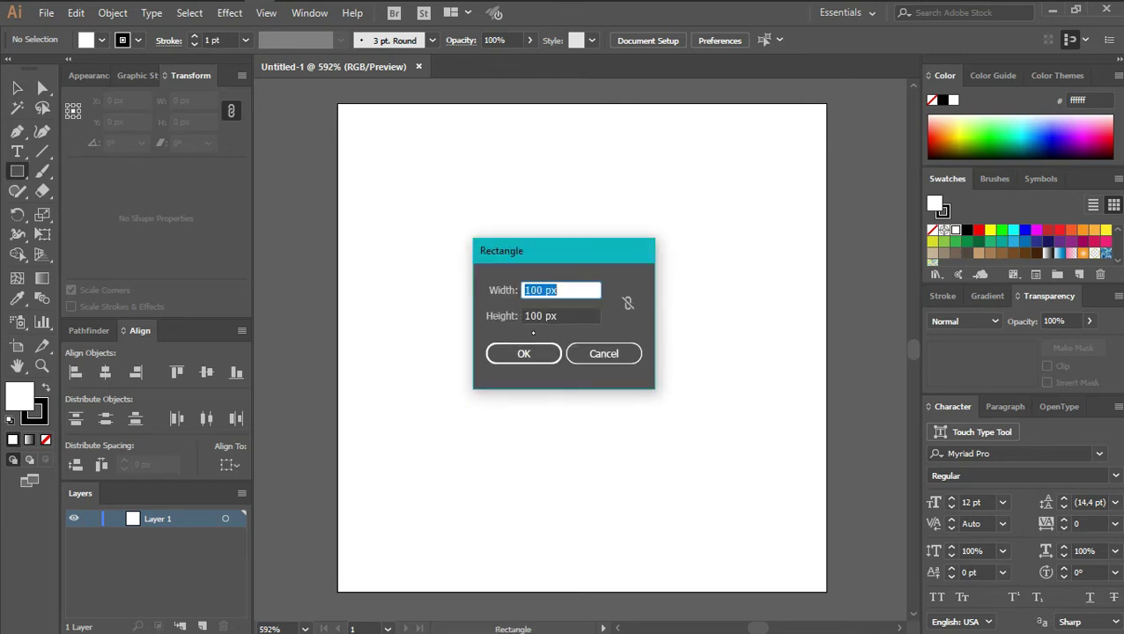
{"action": "type", "text": "96"}
{"action": "key", "text": "Tab"}
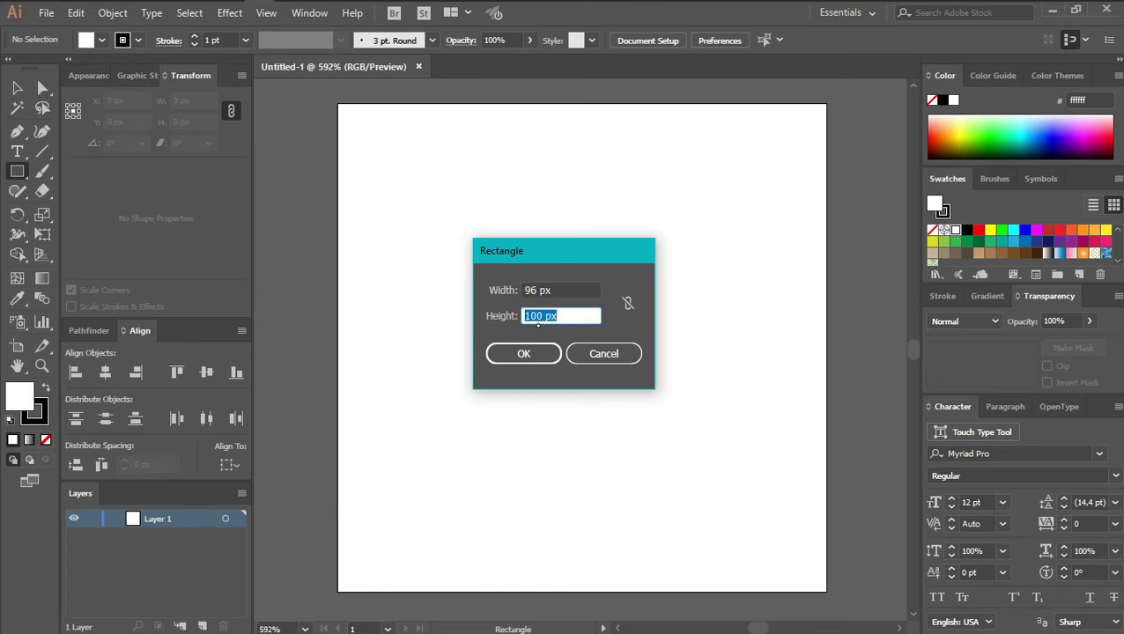
{"action": "type", "text": "96"}
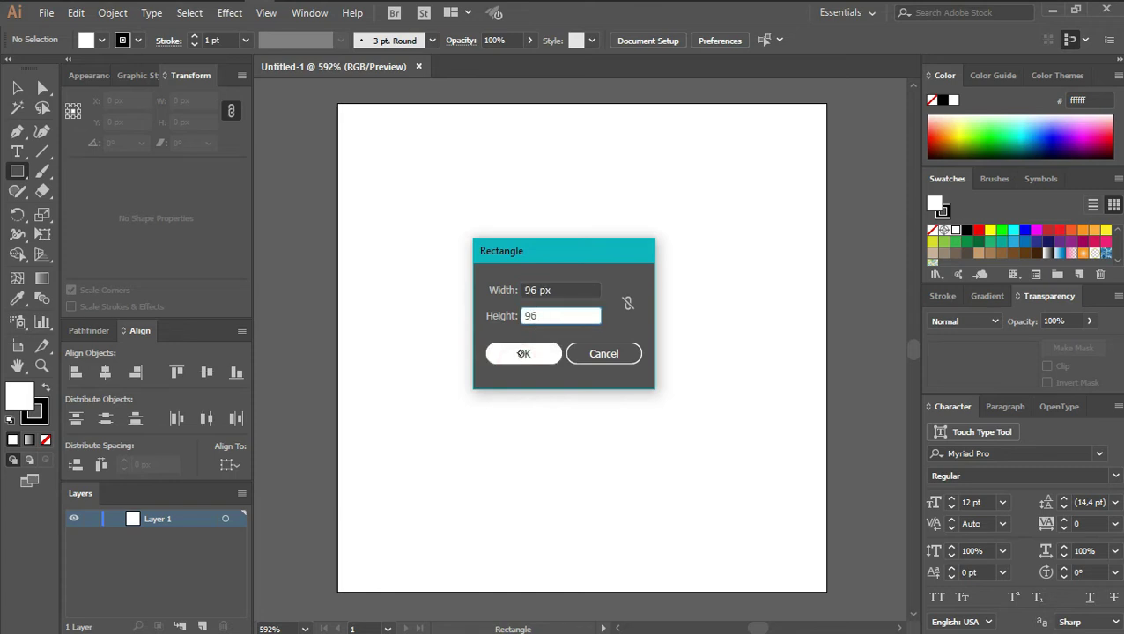
{"action": "left_click", "coordinate": [519, 353]}
{"action": "key", "text": "v"}
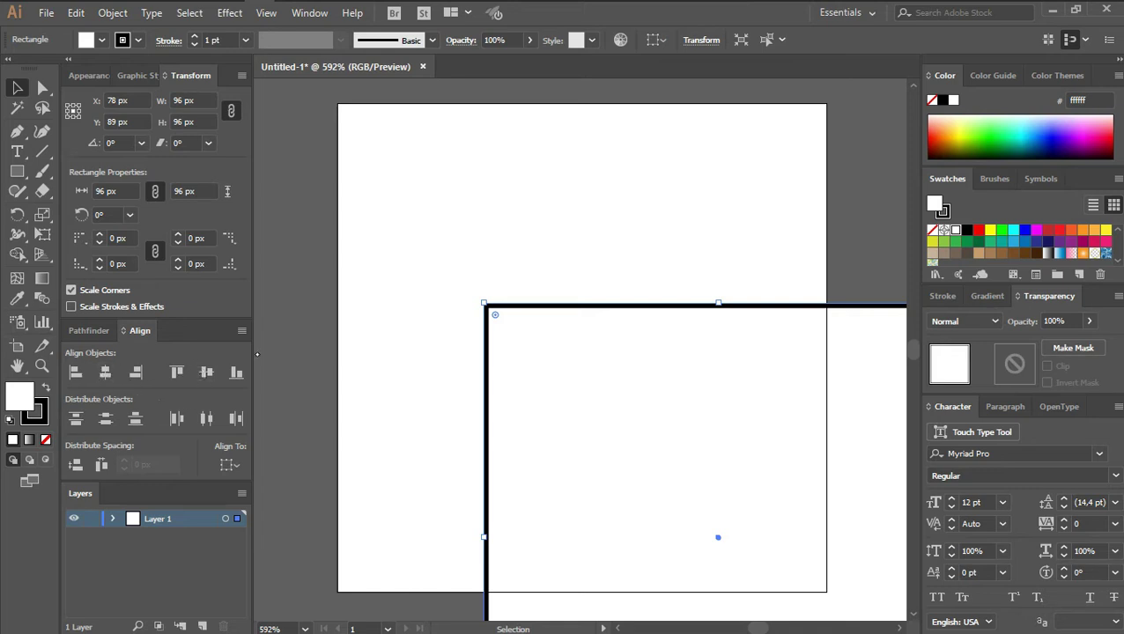
Step: Align the square to the artboard, centring it both horizontally and vertically
{"action": "left_click", "coordinate": [228, 466]}
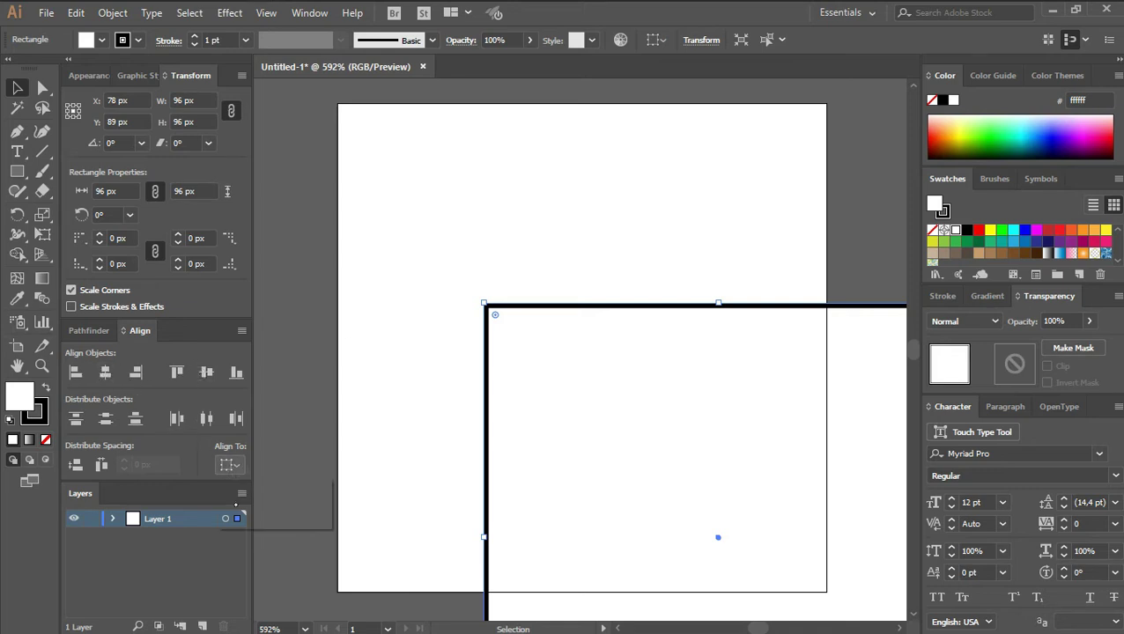
{"action": "left_click", "coordinate": [282, 510]}
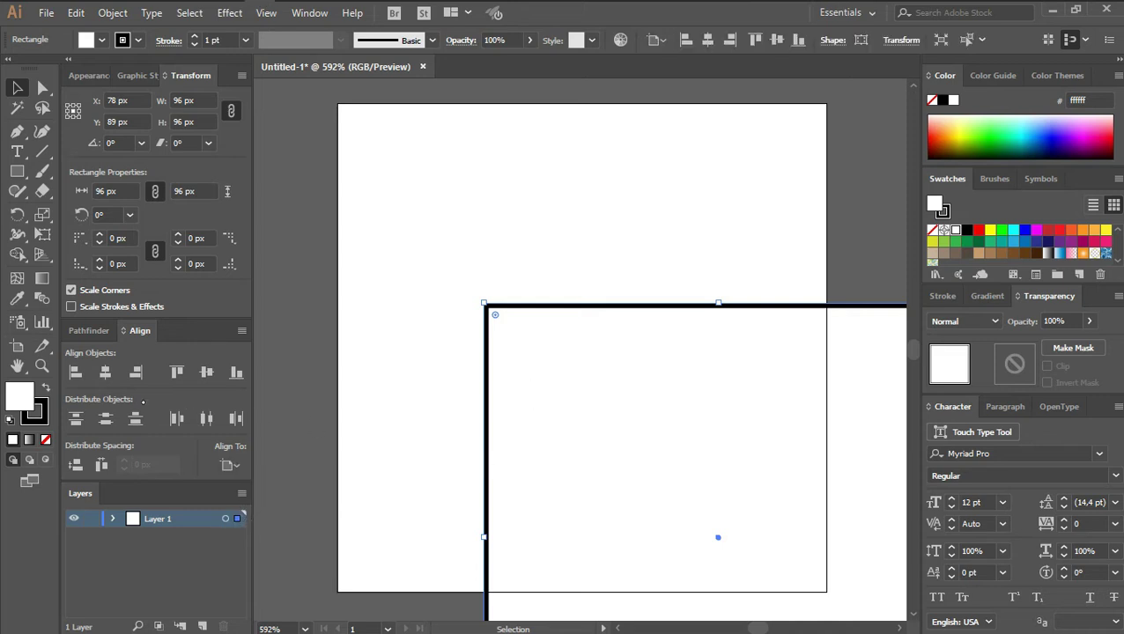
{"action": "left_click", "coordinate": [105, 372]}
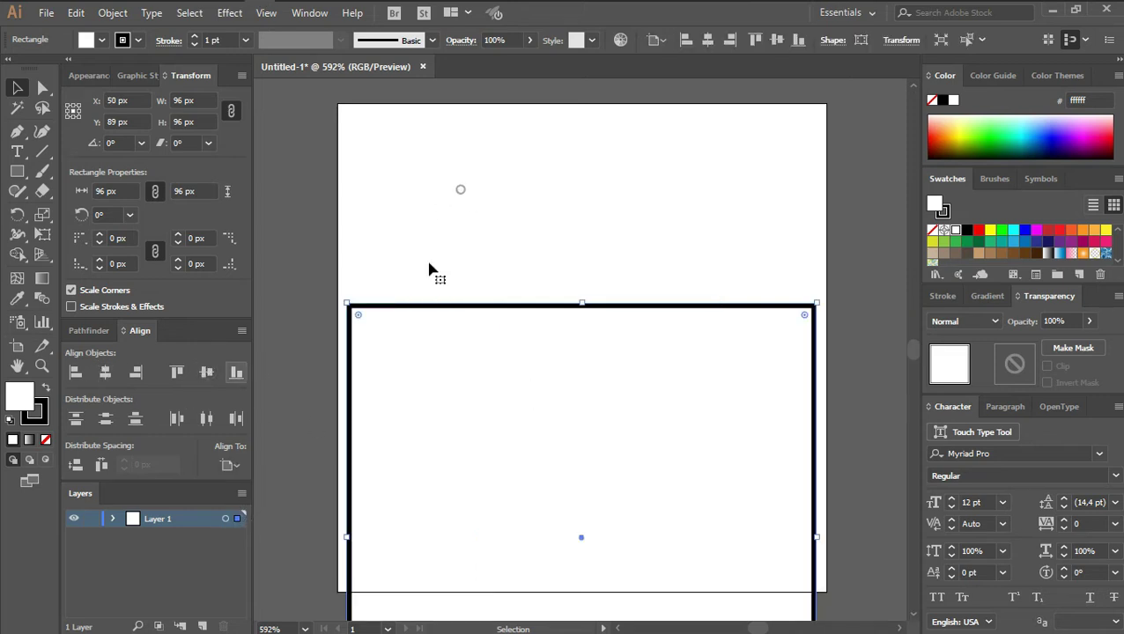
{"action": "left_click", "coordinate": [207, 371]}
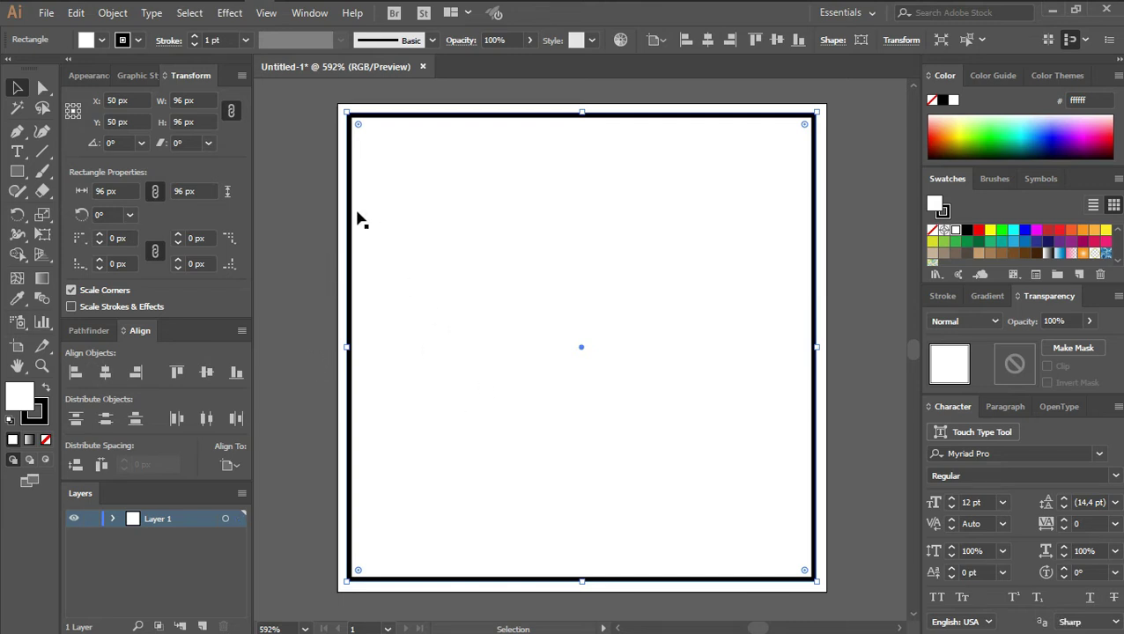
{"action": "left_click", "coordinate": [317, 190]}
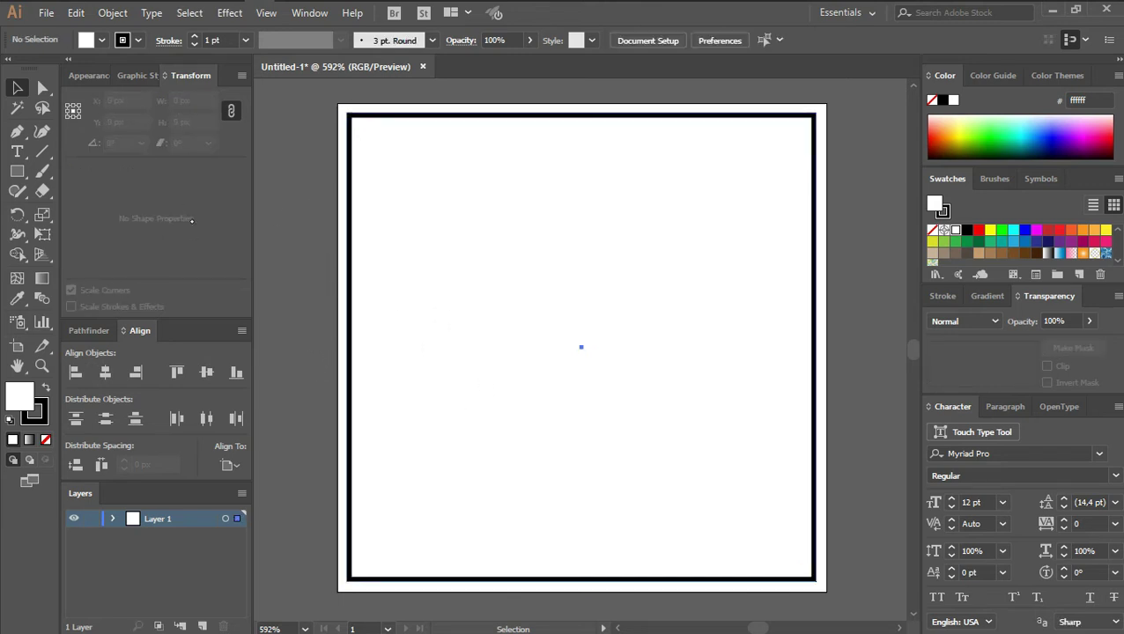
Step: Round all four corners of the square with a 26 px radius
{"action": "key", "text": "ctrl+a"}
{"action": "left_click", "coordinate": [195, 238]}
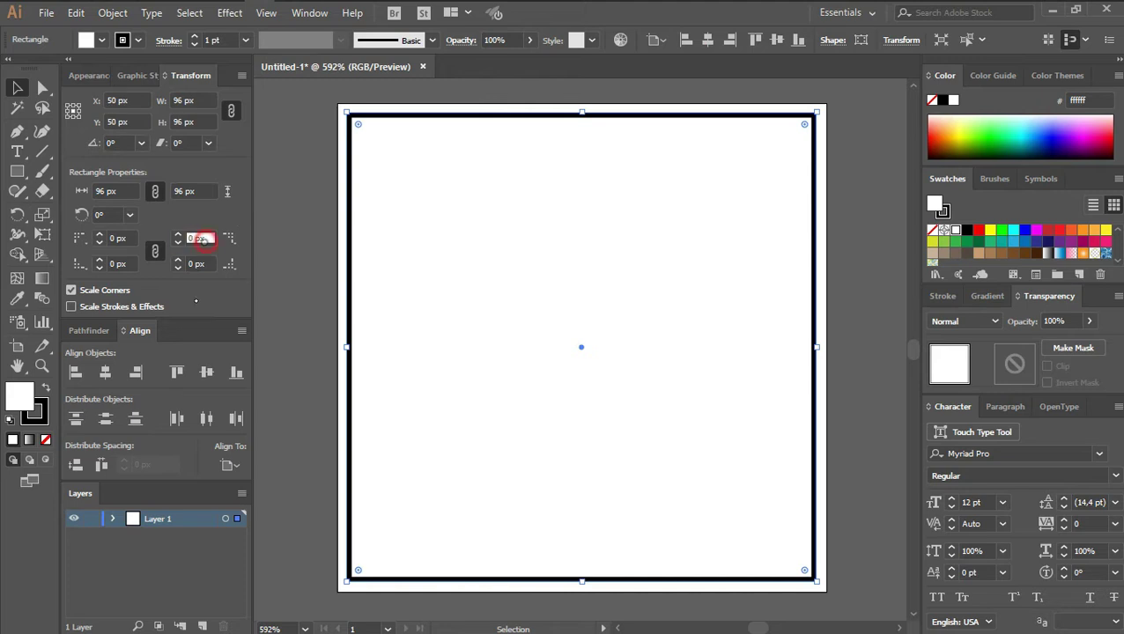
{"action": "key", "text": "ctrl+a"}
{"action": "type", "text": "26"}
{"action": "key", "text": "Return"}
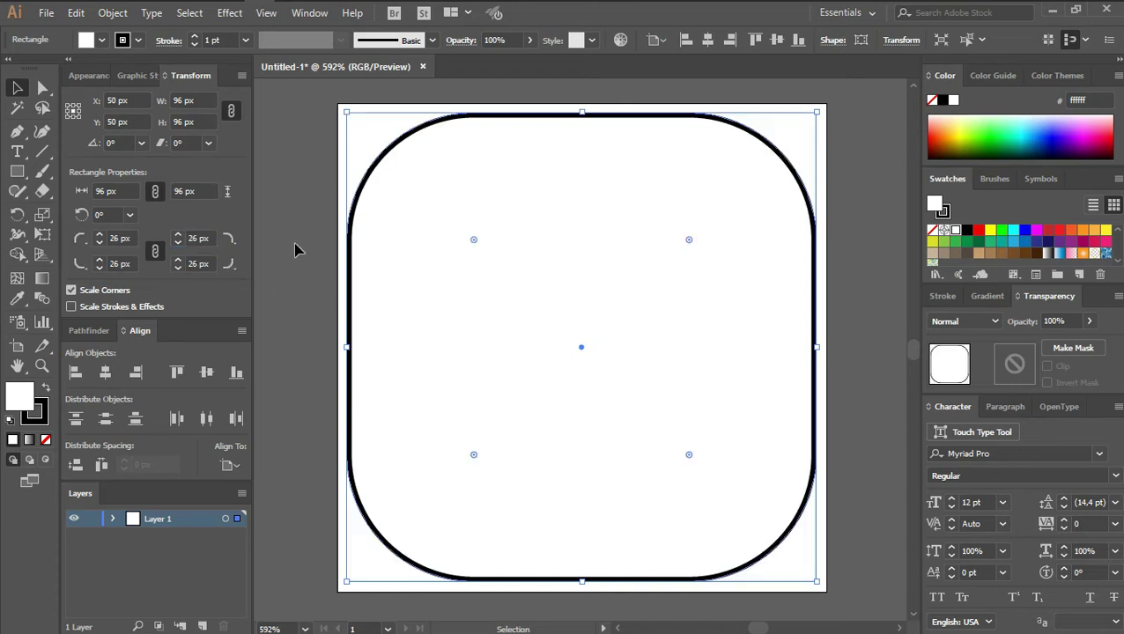
{"action": "left_click", "coordinate": [322, 382]}
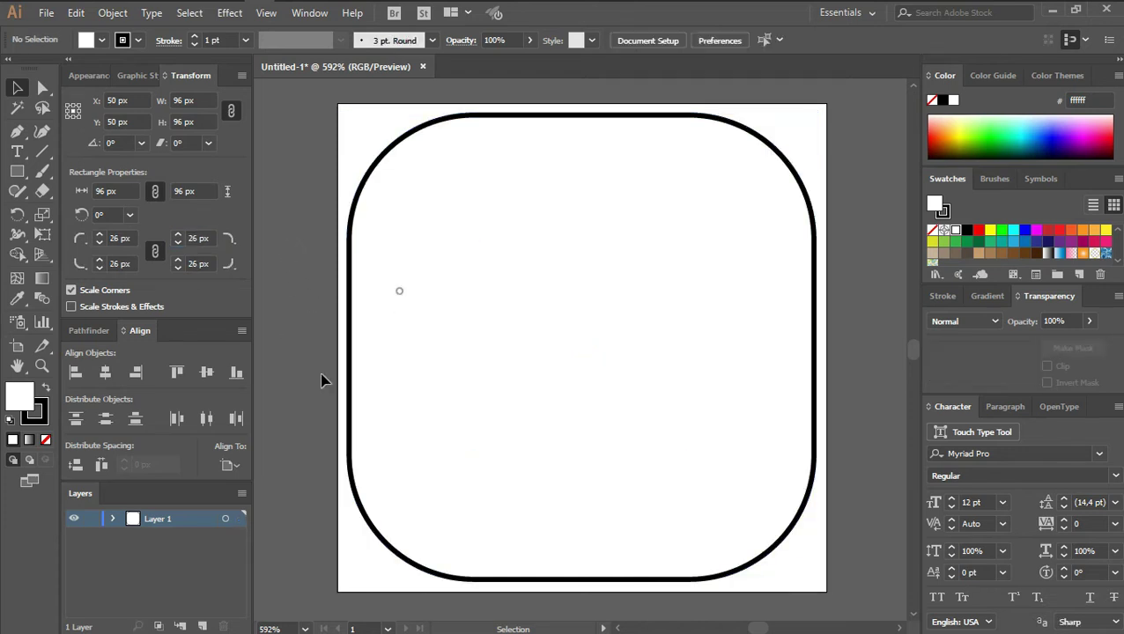
Step: Remove both the fill and the stroke from the rounded square
{"action": "key", "text": "ctrl+a"}
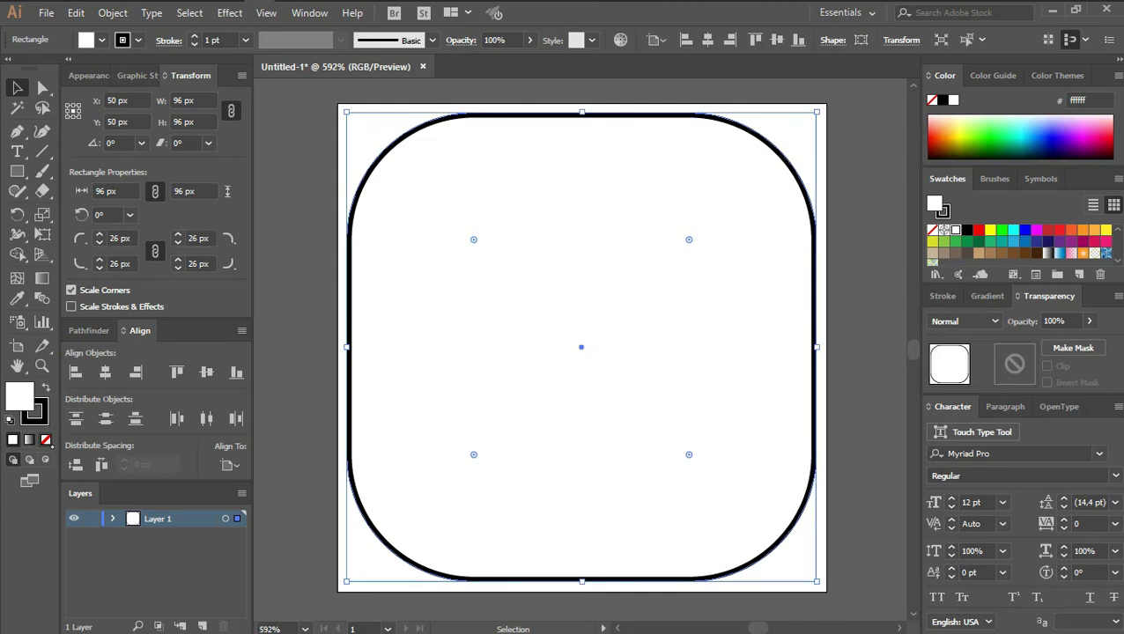
{"action": "left_click", "coordinate": [46, 439]}
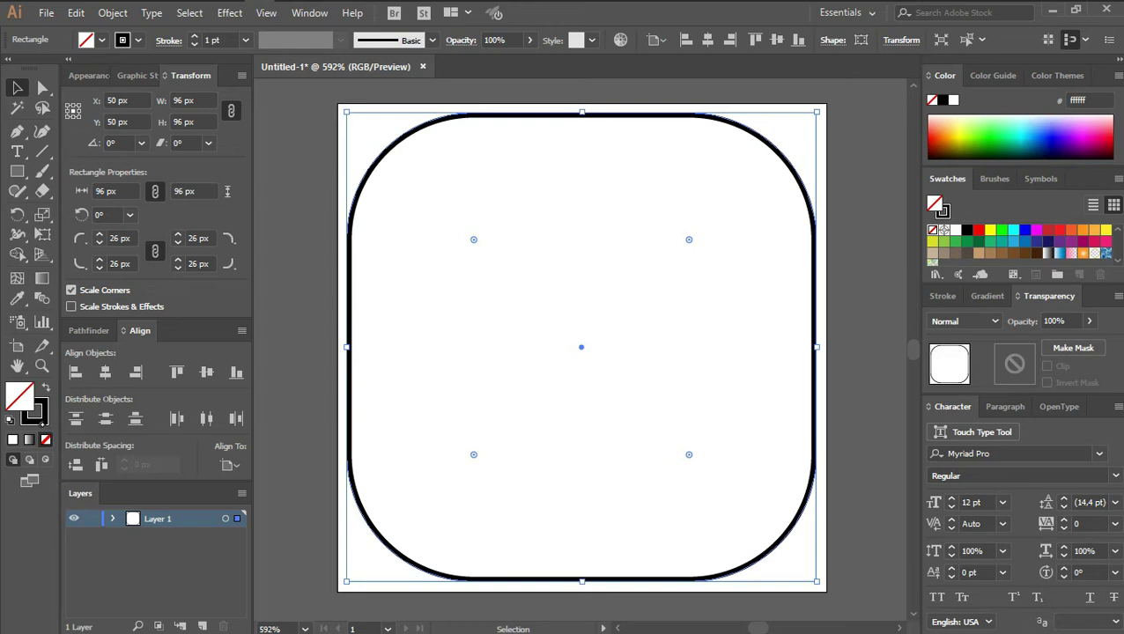
{"action": "left_click", "coordinate": [42, 419]}
{"action": "left_click", "coordinate": [46, 440]}
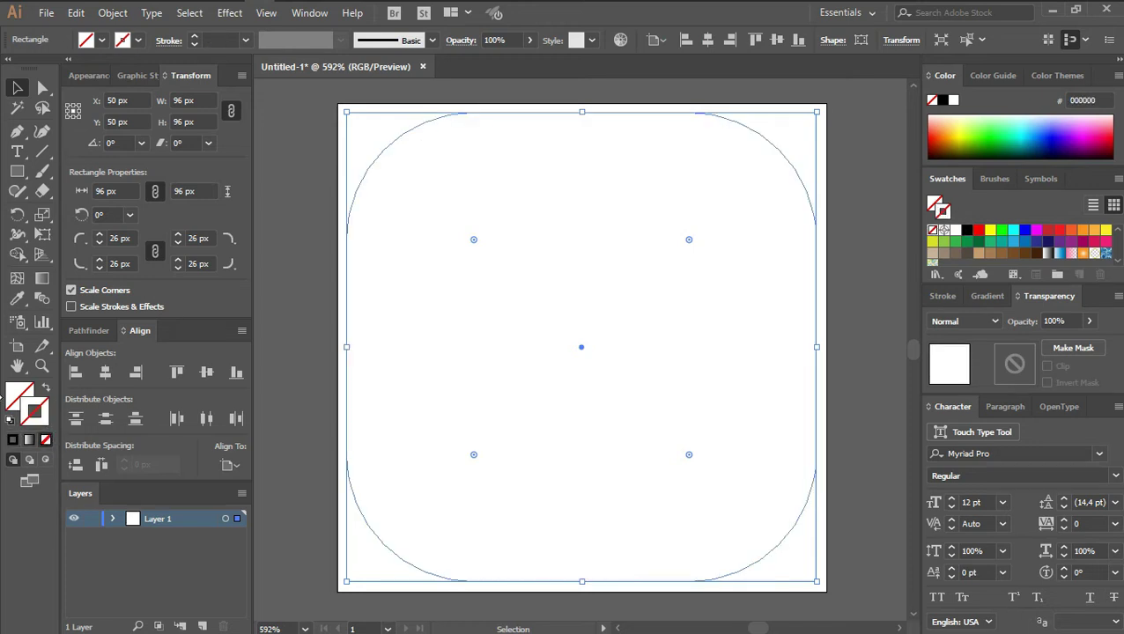
Step: Try several spectrum colours as the rounded square's fill, ending with the red ff002f
{"action": "left_click", "coordinate": [21, 394]}
{"action": "left_click", "coordinate": [956, 130]}
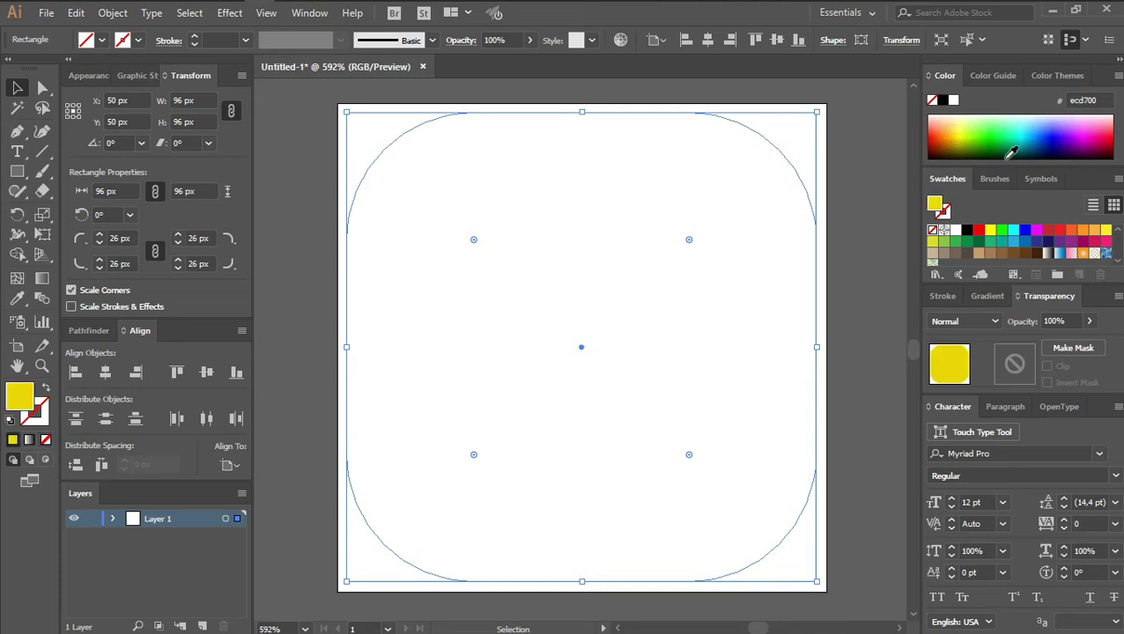
{"action": "left_click", "coordinate": [1026, 132]}
{"action": "left_click", "coordinate": [1106, 137]}
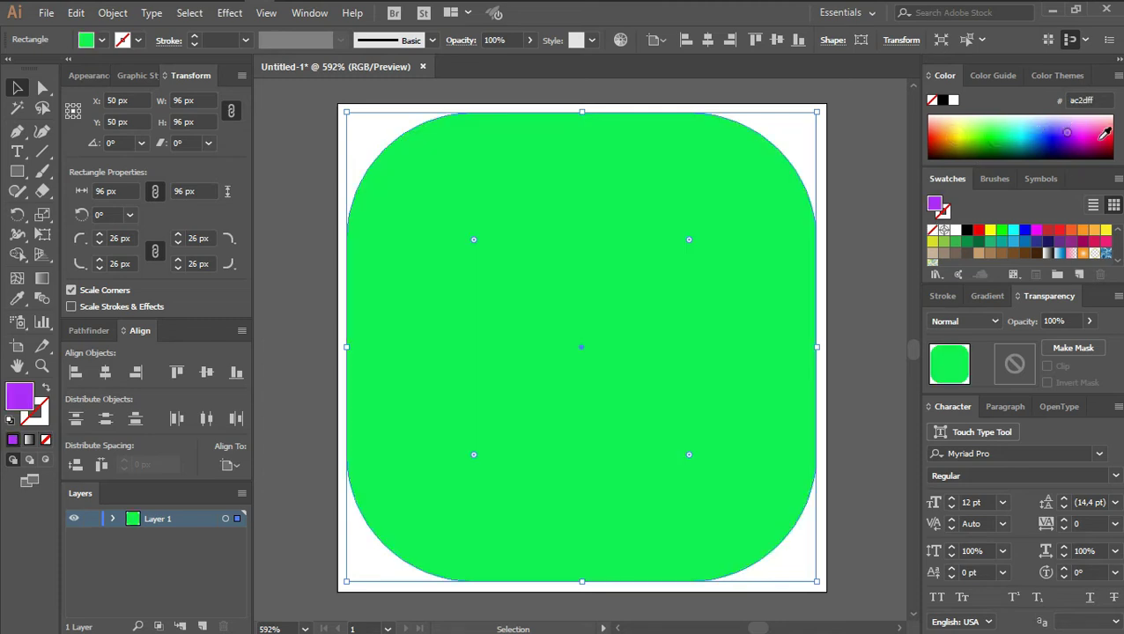
{"action": "left_click", "coordinate": [1107, 132]}
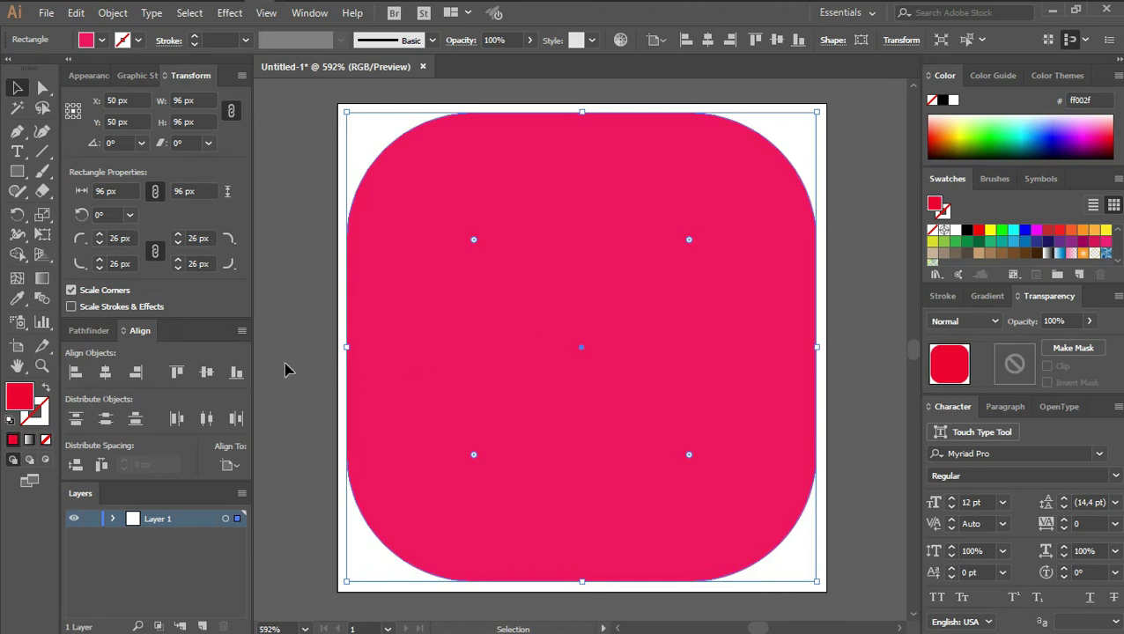
Step: Set the rounded square's fill colour to hex ed6f56 in the Color Picker and deselect the shape
{"action": "double_click", "coordinate": [19, 397]}
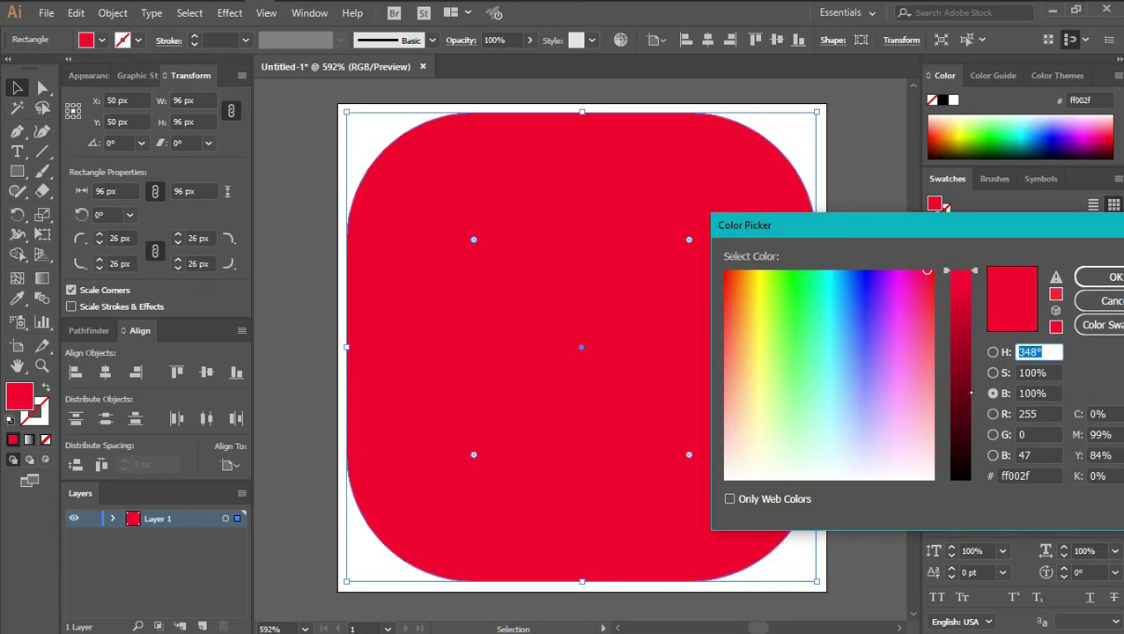
{"action": "left_click", "coordinate": [995, 415]}
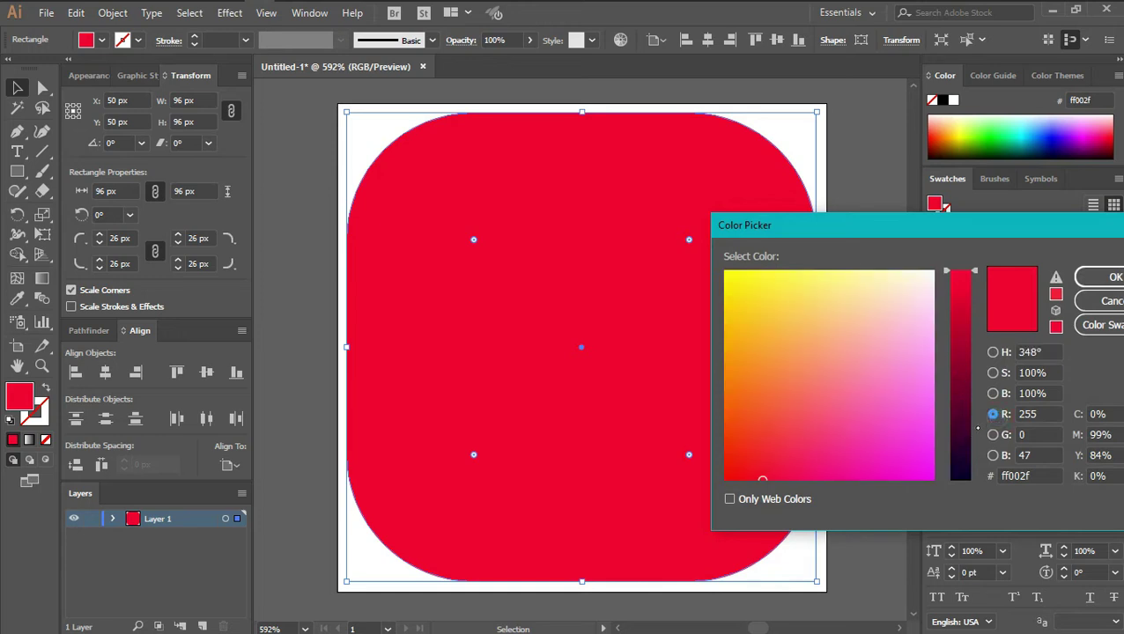
{"action": "double_click", "coordinate": [1035, 476]}
{"action": "key", "text": "super+h"}
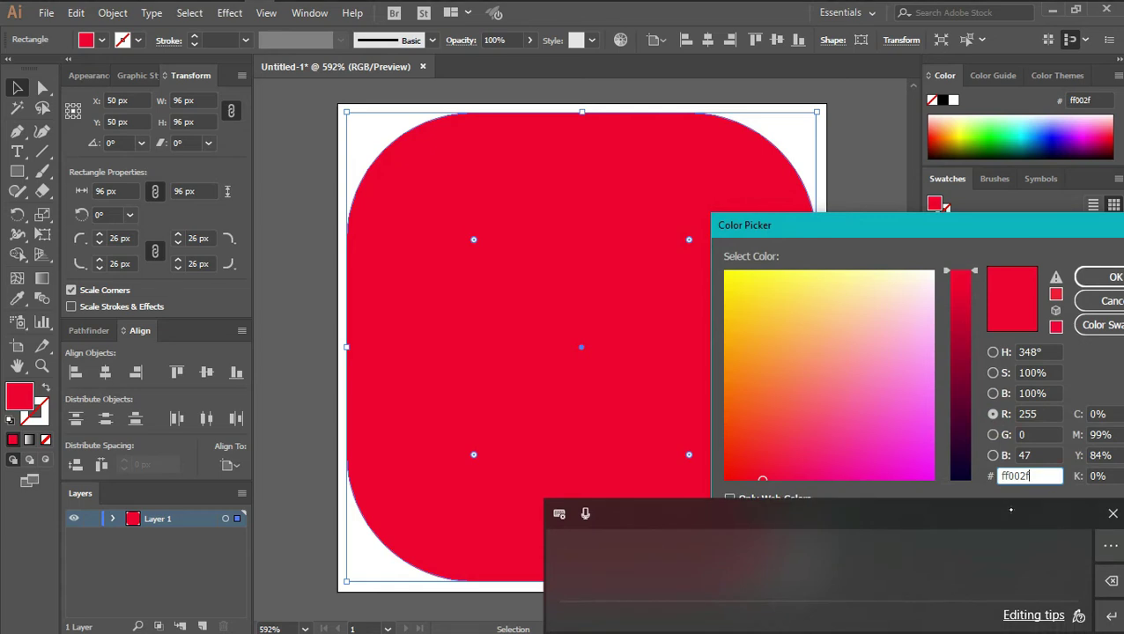
{"action": "key", "text": "super+h"}
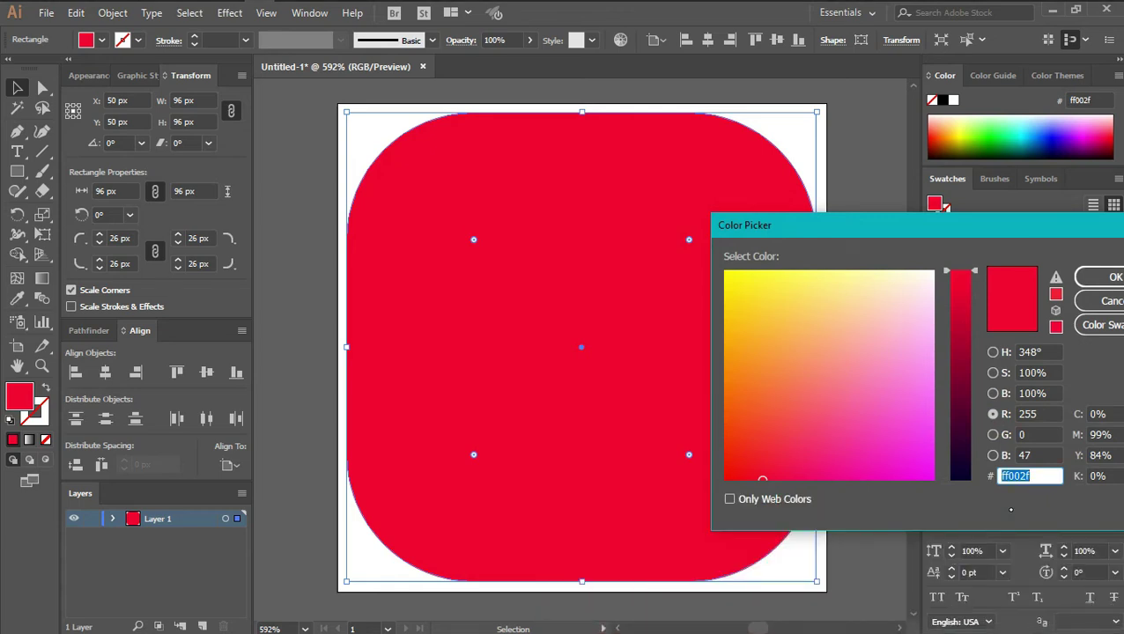
{"action": "type", "text": "e"}
{"action": "key", "text": "Tab"}
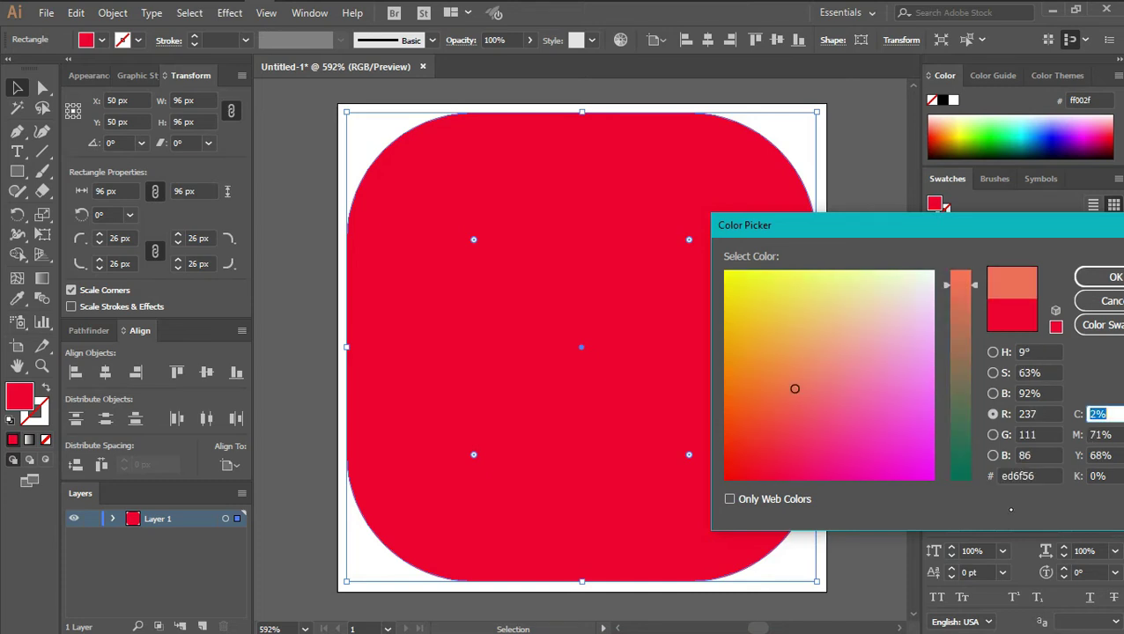
{"action": "key", "text": "Return"}
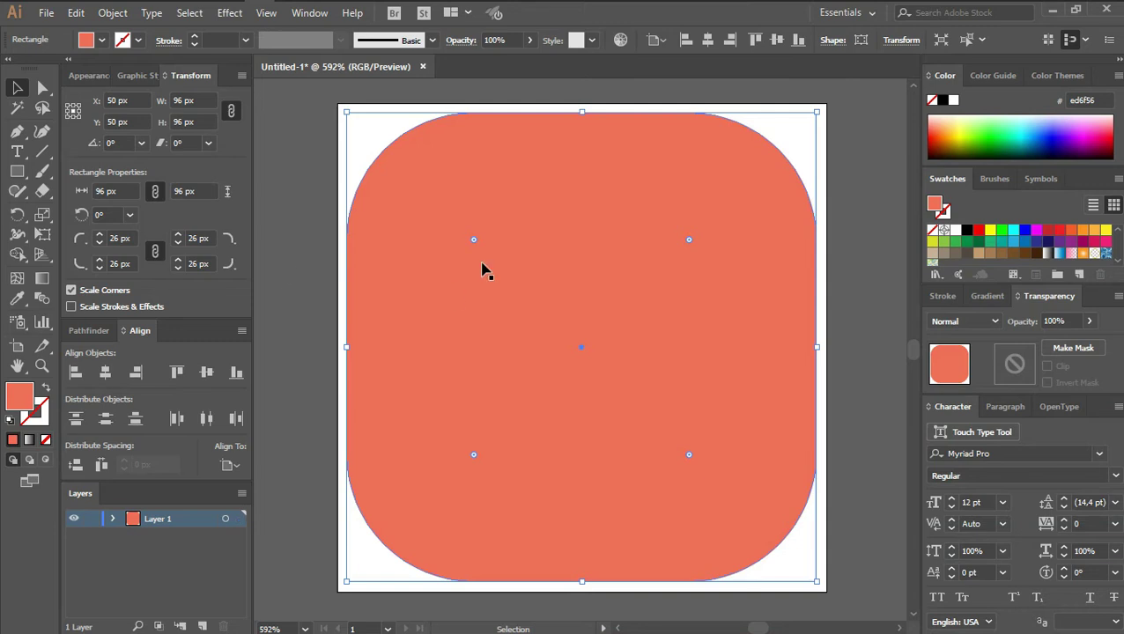
{"action": "left_click", "coordinate": [320, 314]}
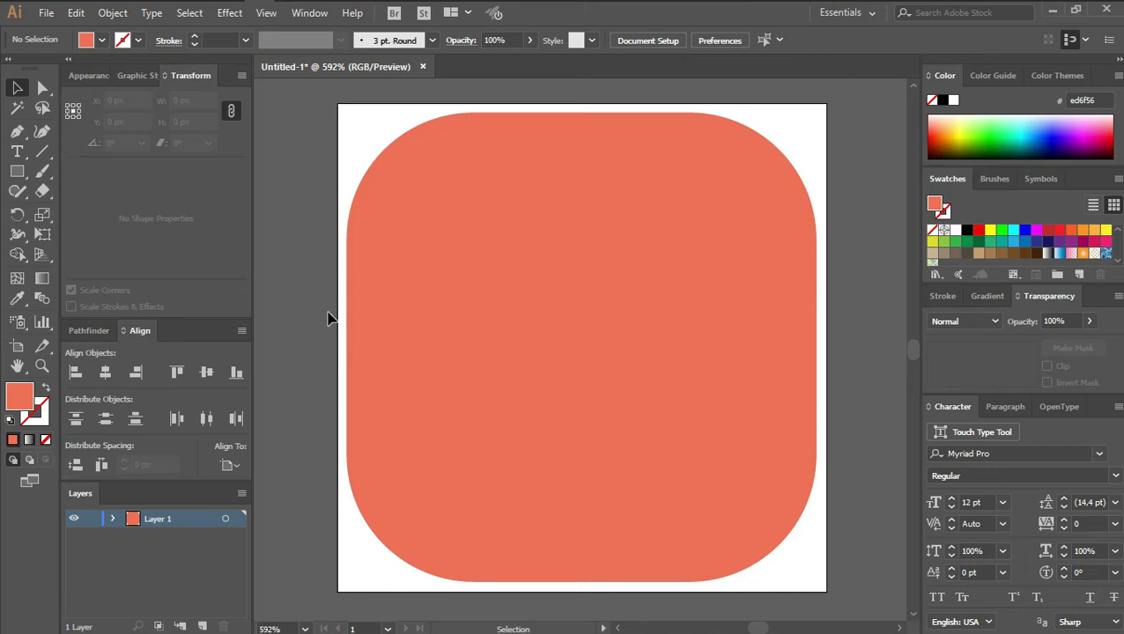
Step: Duplicate the rounded square in place and give the upper copy no fill and a white stroke
{"action": "left_click", "coordinate": [451, 311]}
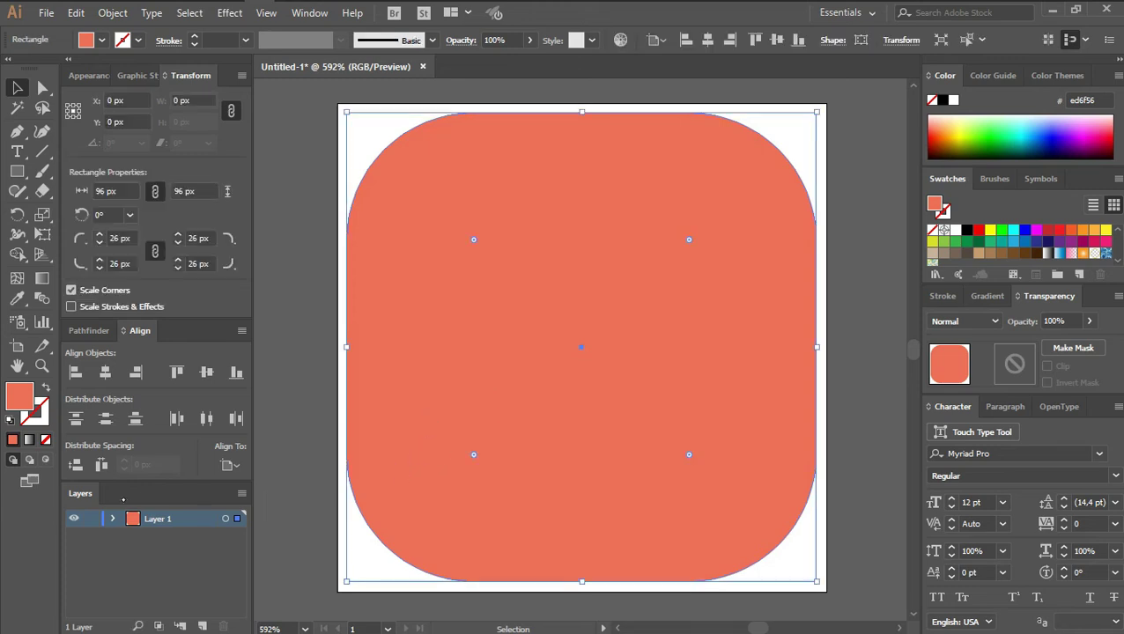
{"action": "left_click", "coordinate": [113, 518]}
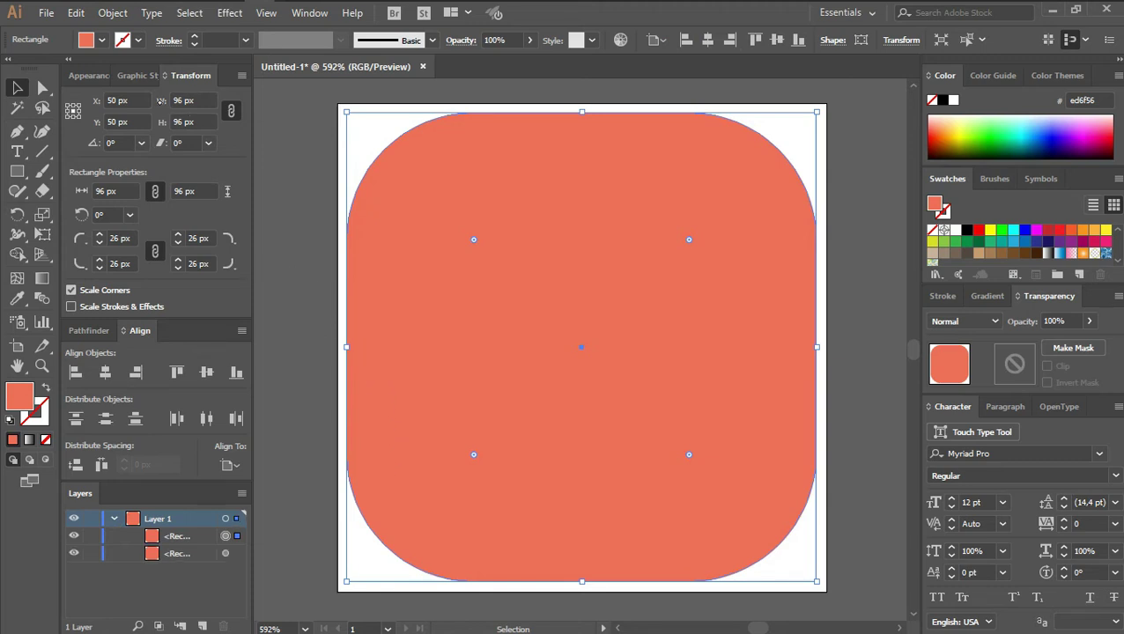
{"action": "key", "text": "shift+x"}
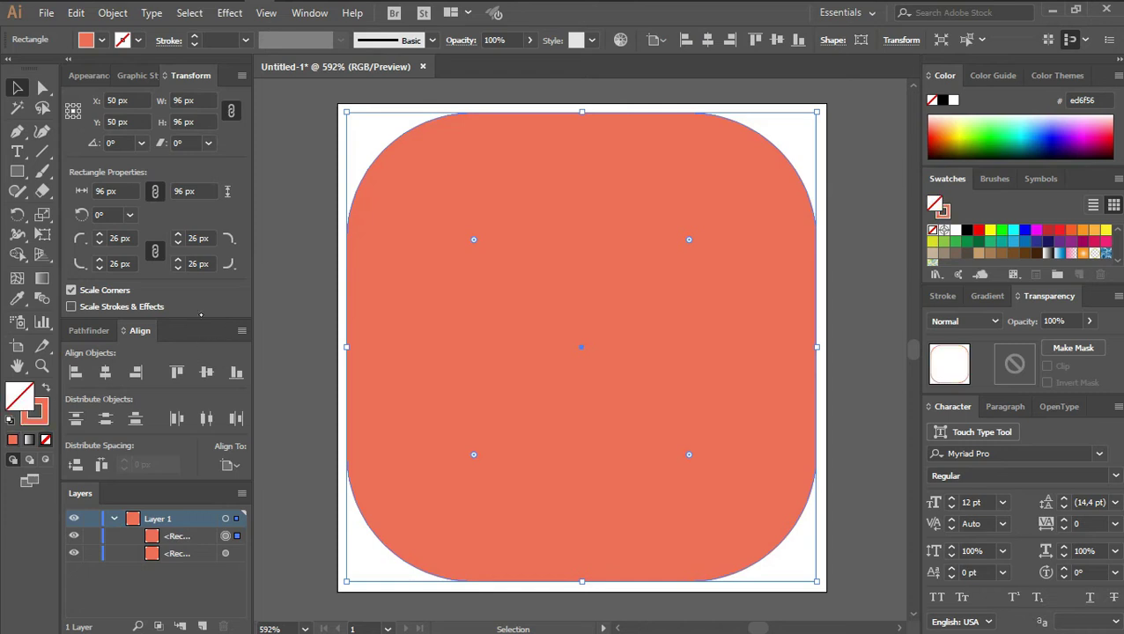
{"action": "key", "text": "x"}
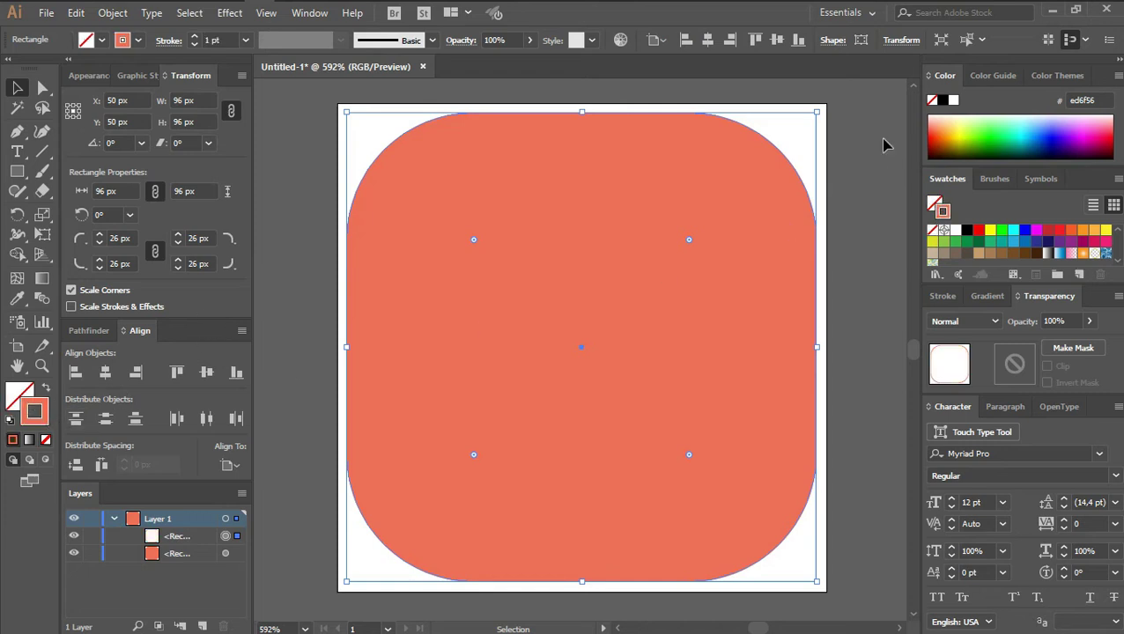
{"action": "left_click", "coordinate": [953, 100]}
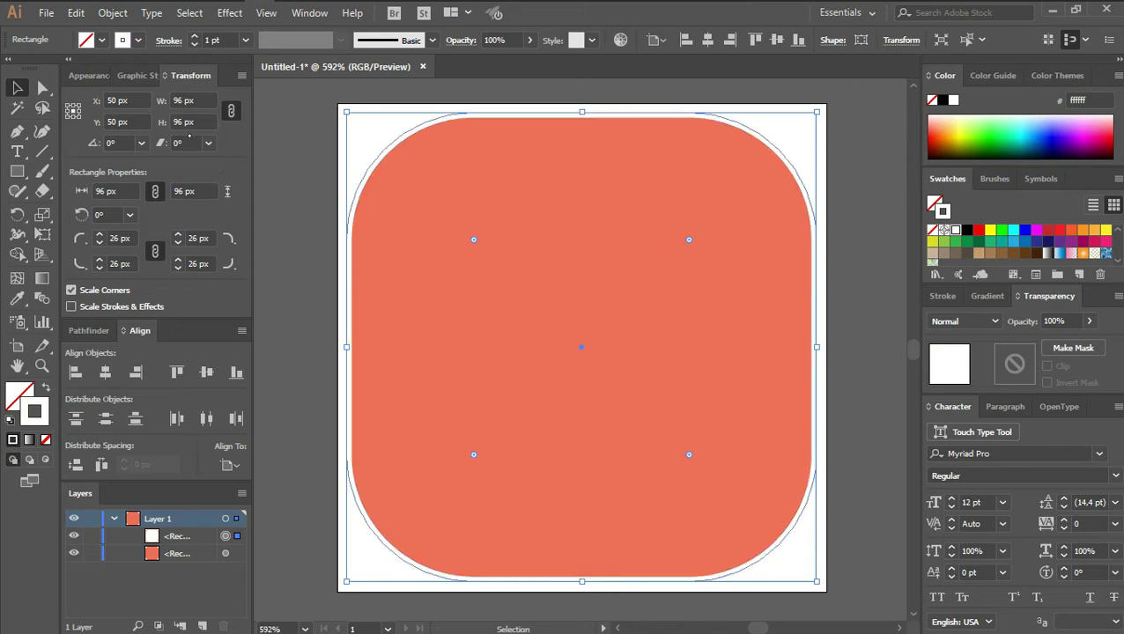
Step: Increase the copy's white stroke weight to 8 pt
{"action": "left_click", "coordinate": [91, 76]}
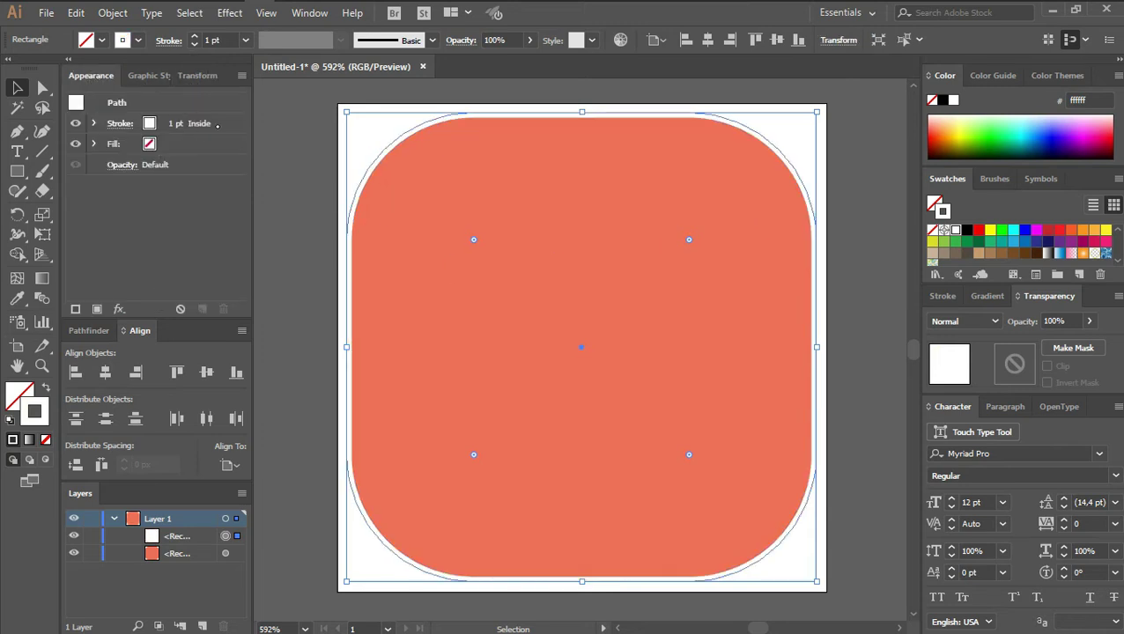
{"action": "left_click", "coordinate": [200, 131]}
{"action": "left_click", "coordinate": [181, 119]}
{"action": "left_click", "coordinate": [181, 118]}
{"action": "left_click", "coordinate": [181, 119]}
{"action": "left_click", "coordinate": [180, 119]}
{"action": "left_click", "coordinate": [181, 120]}
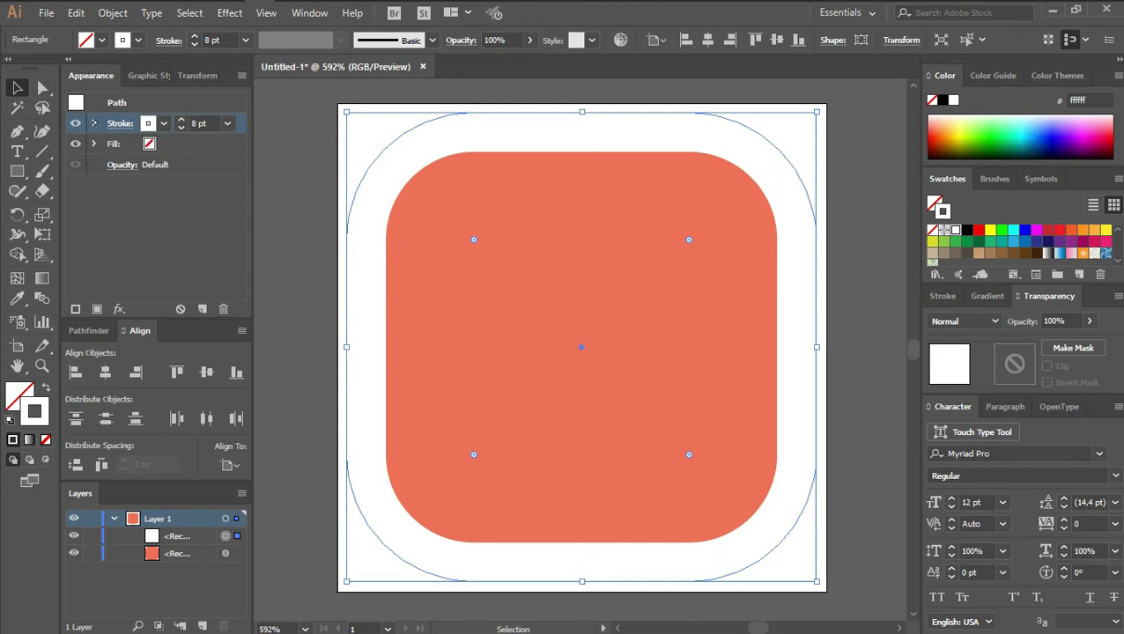
Step: Set the opacity of the upper rounded square's white stroke to 30% and deselect the shape
{"action": "left_click", "coordinate": [94, 123]}
{"action": "left_click", "coordinate": [139, 143]}
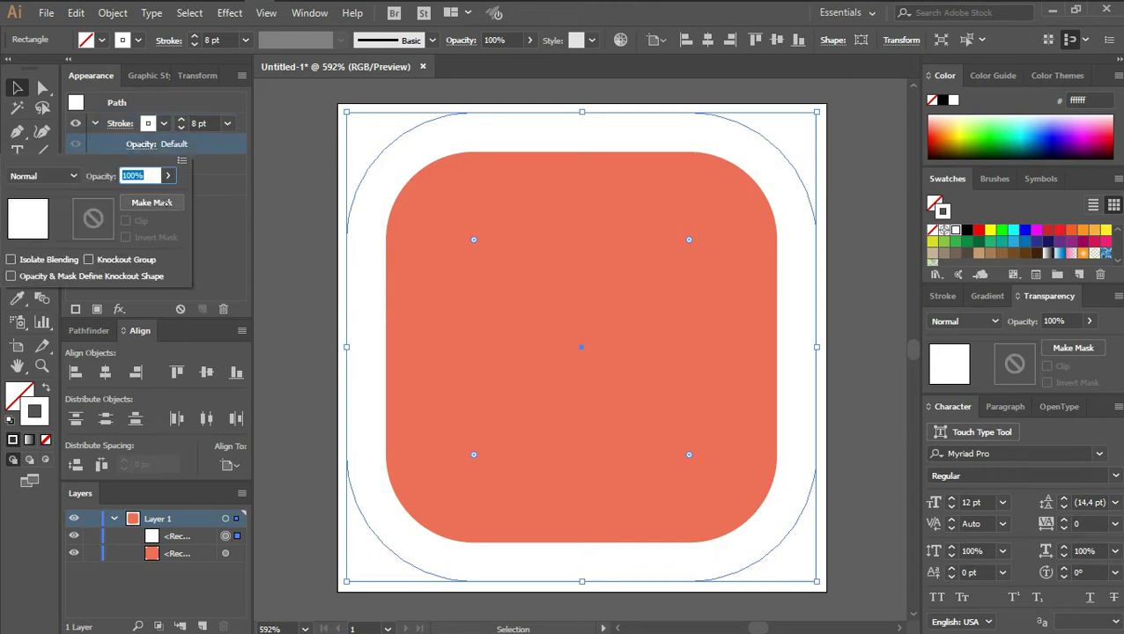
{"action": "type", "text": "30"}
{"action": "key", "text": "Return"}
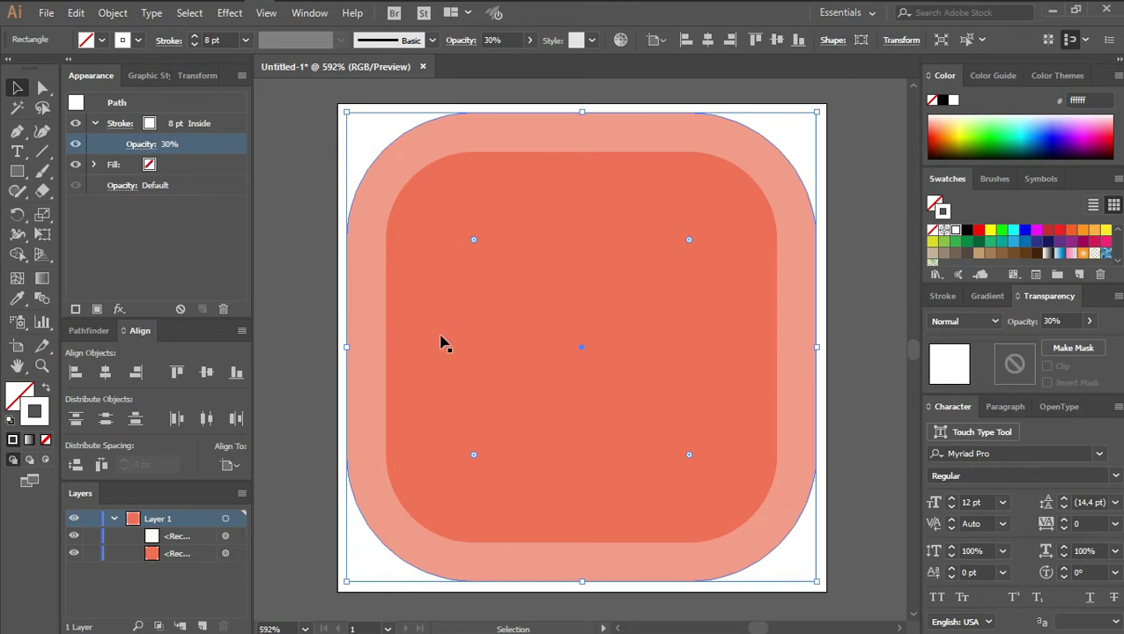
{"action": "left_click", "coordinate": [289, 151]}
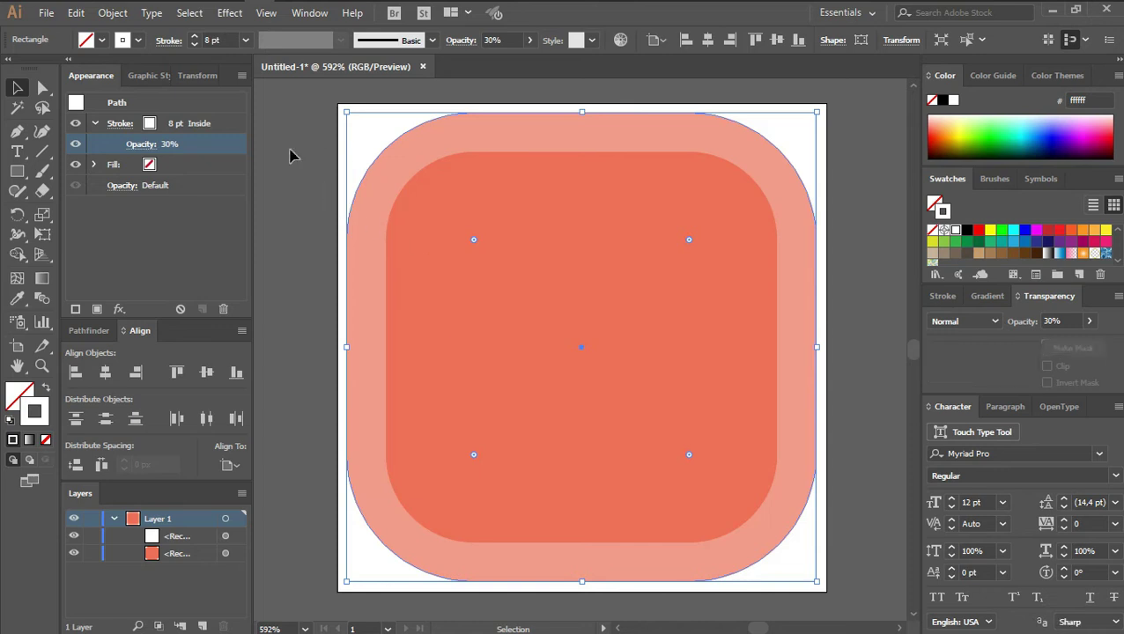
{"action": "left_click", "coordinate": [295, 381]}
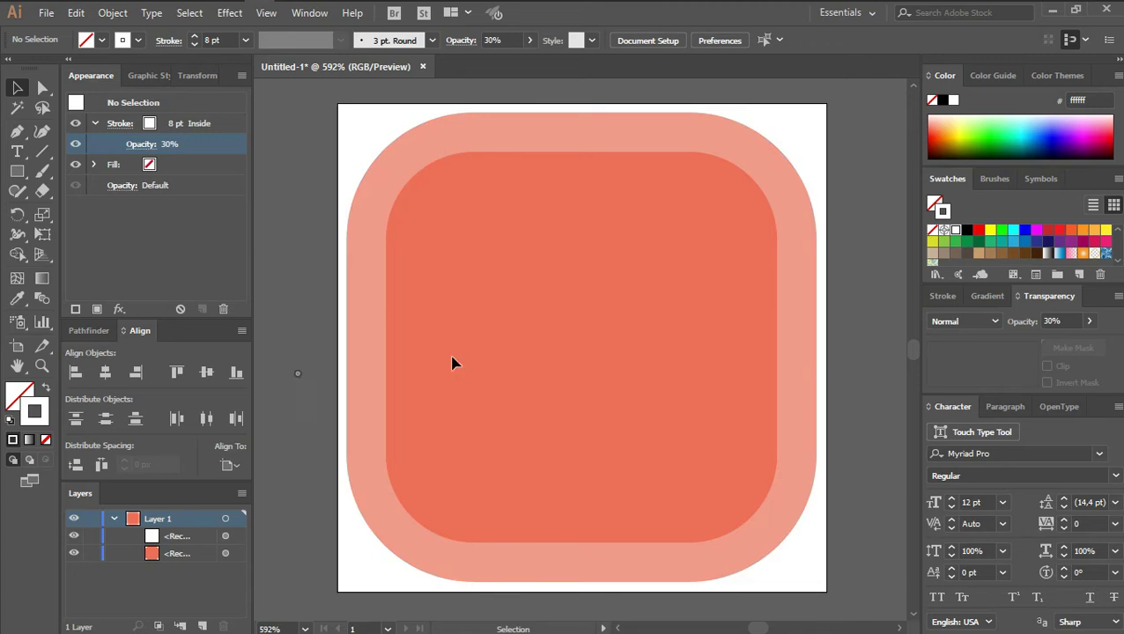
Step: Try giving the coral base rounded square a dark brown stroke with hex colour 3a2121
{"action": "key", "text": "ctrl+z"}
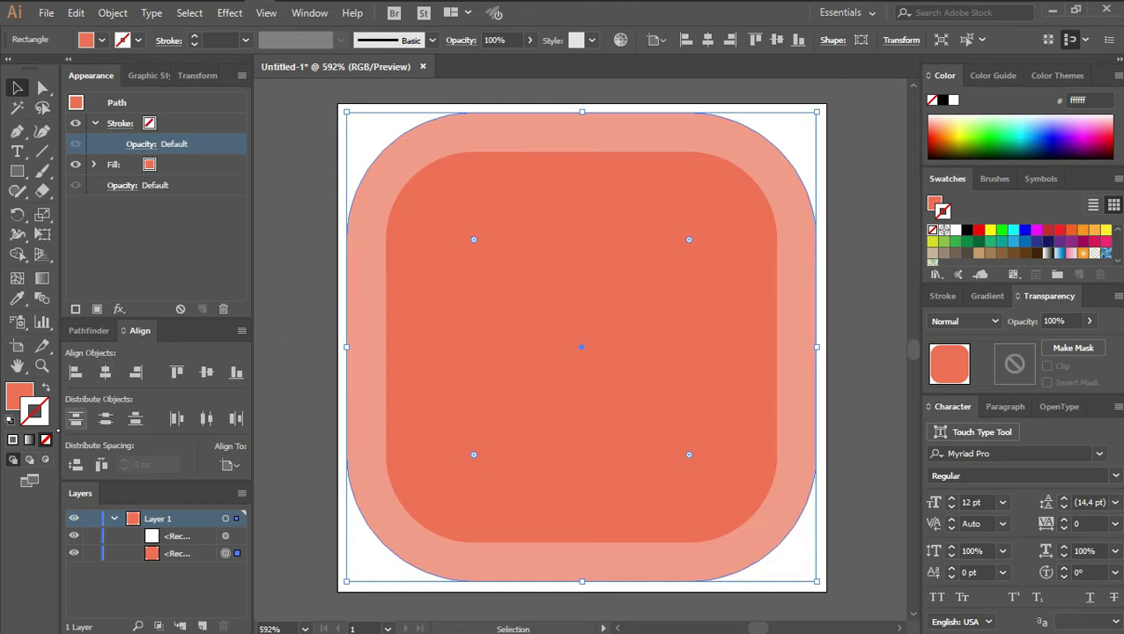
{"action": "key", "text": "x"}
{"action": "left_click", "coordinate": [12, 439]}
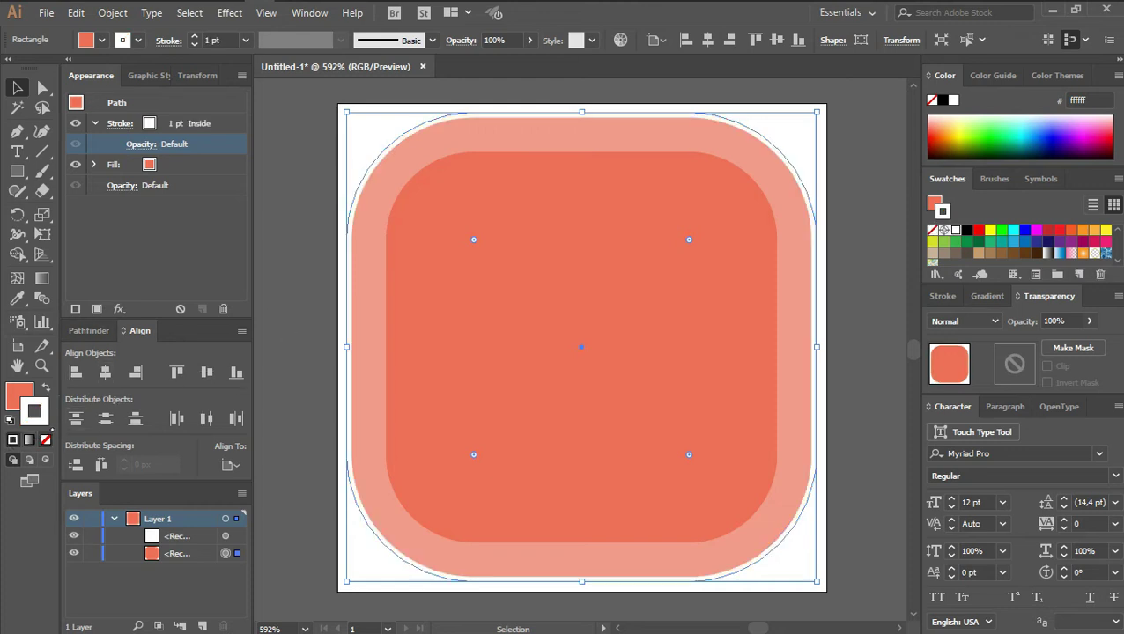
{"action": "double_click", "coordinate": [35, 414]}
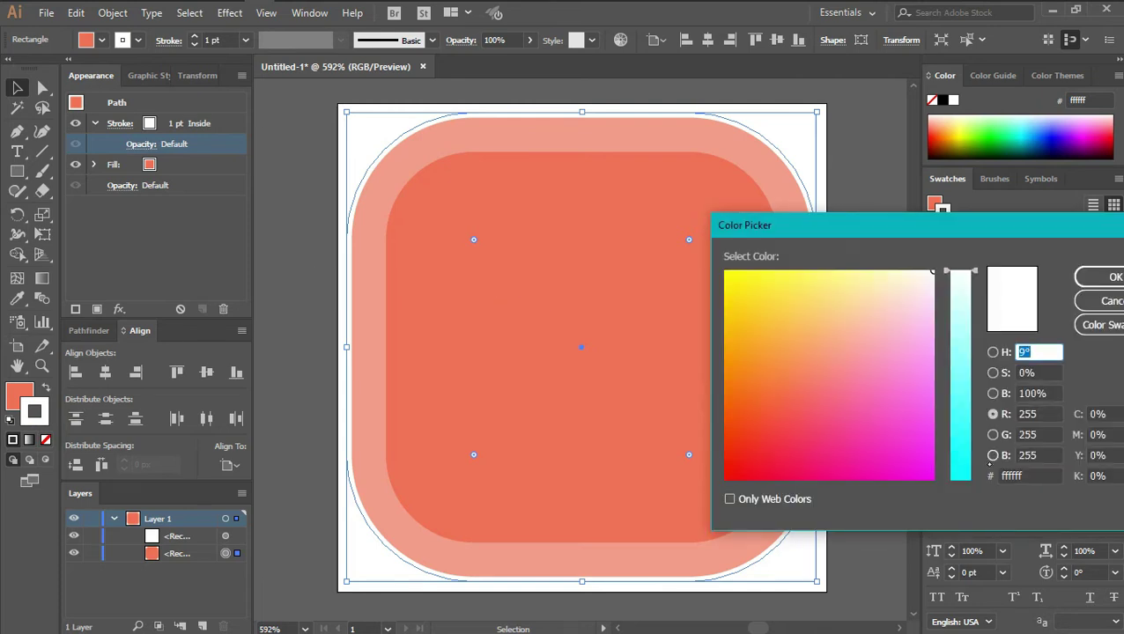
{"action": "left_click", "coordinate": [1029, 477]}
{"action": "double_click", "coordinate": [1014, 476]}
{"action": "type", "text": "3a2121"}
{"action": "key", "text": "Tab"}
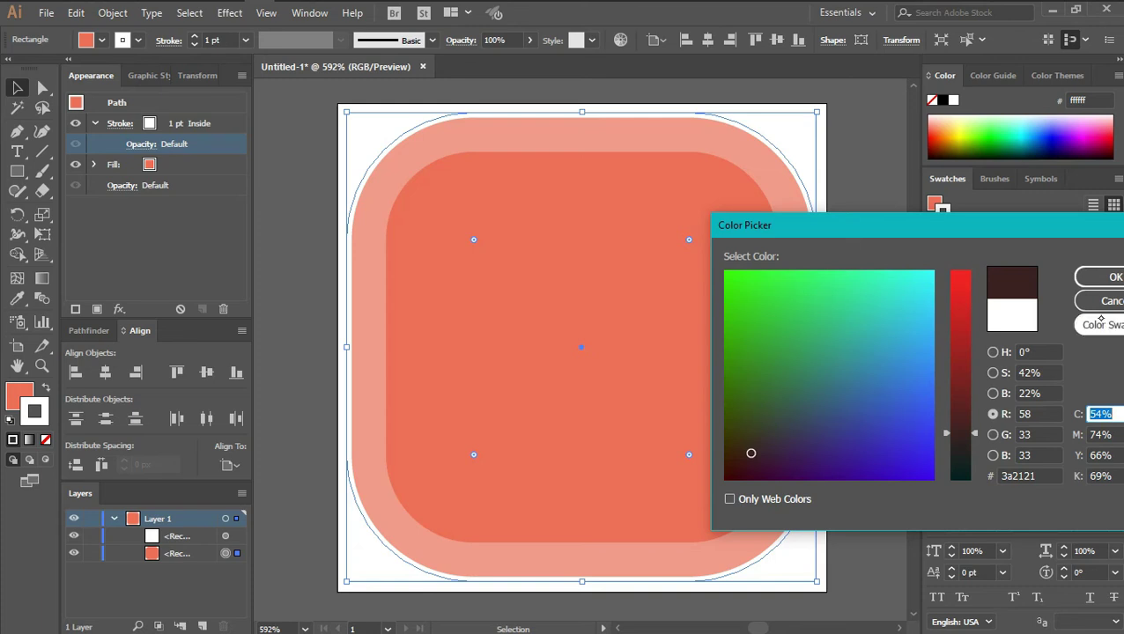
{"action": "left_click", "coordinate": [1112, 276]}
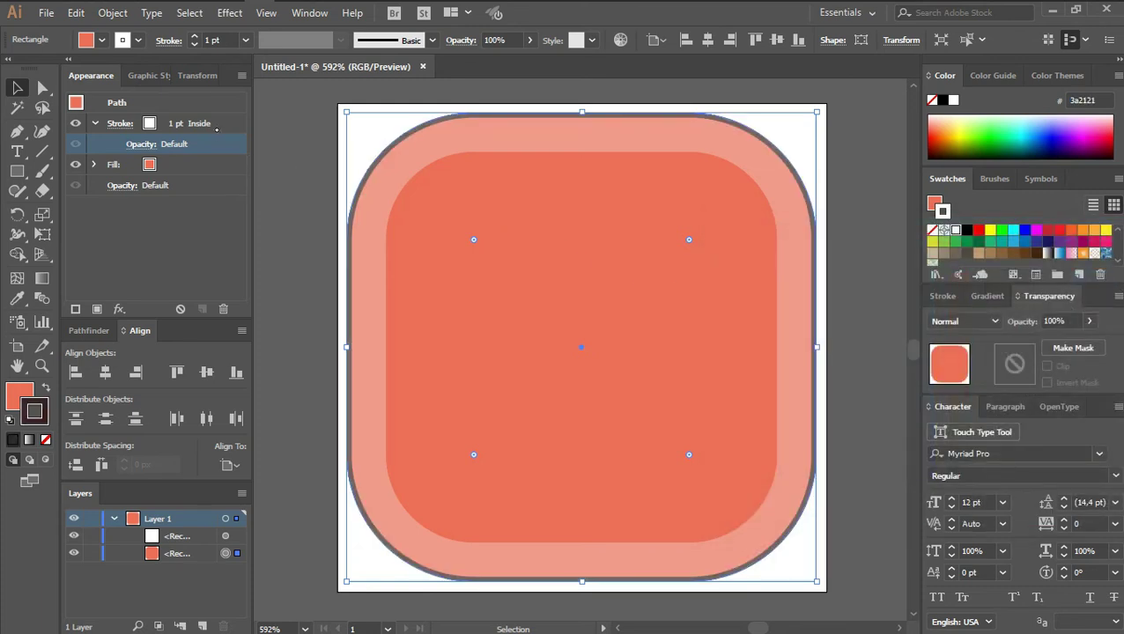
Step: Increase the coral base shape's dark stroke weight to 8 pt
{"action": "left_click", "coordinate": [180, 120]}
{"action": "left_click", "coordinate": [180, 120]}
{"action": "left_click", "coordinate": [180, 120]}
{"action": "left_click", "coordinate": [179, 120]}
{"action": "left_click", "coordinate": [180, 120]}
{"action": "left_click", "coordinate": [179, 120]}
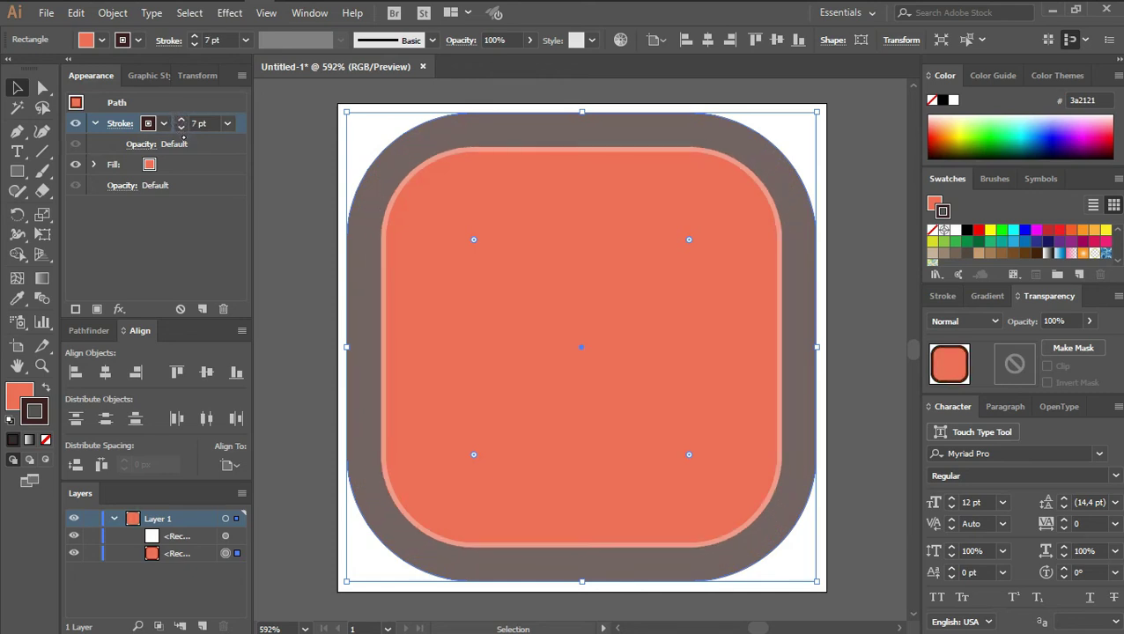
{"action": "left_click", "coordinate": [180, 119]}
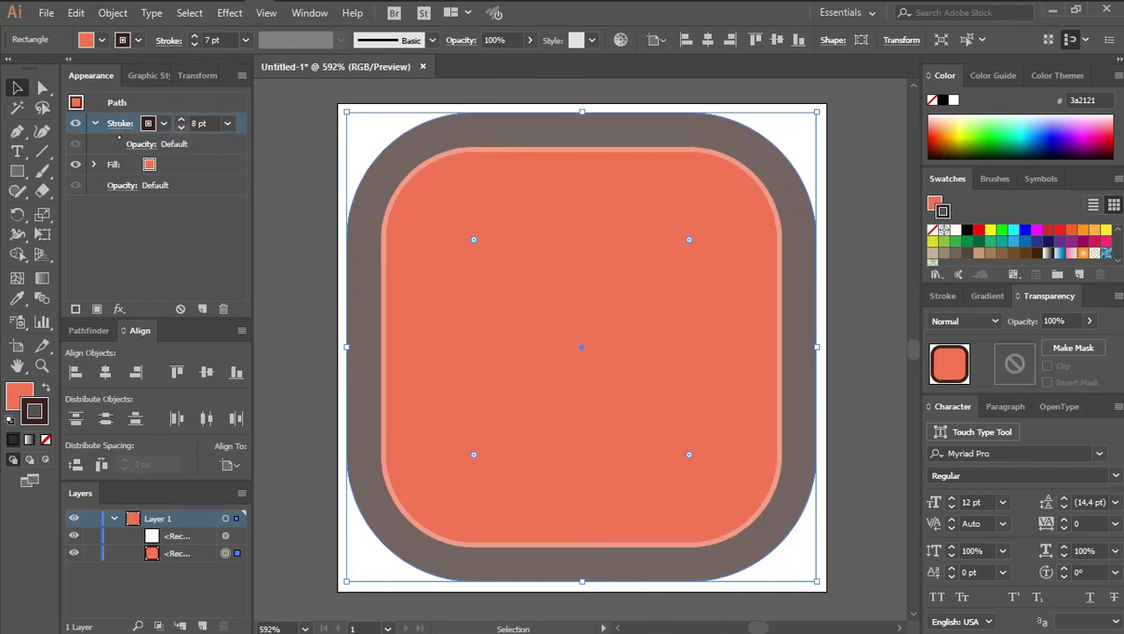
Step: Align the coral base shape's dark stroke to the centre of its path and deselect the shape
{"action": "left_click", "coordinate": [121, 123]}
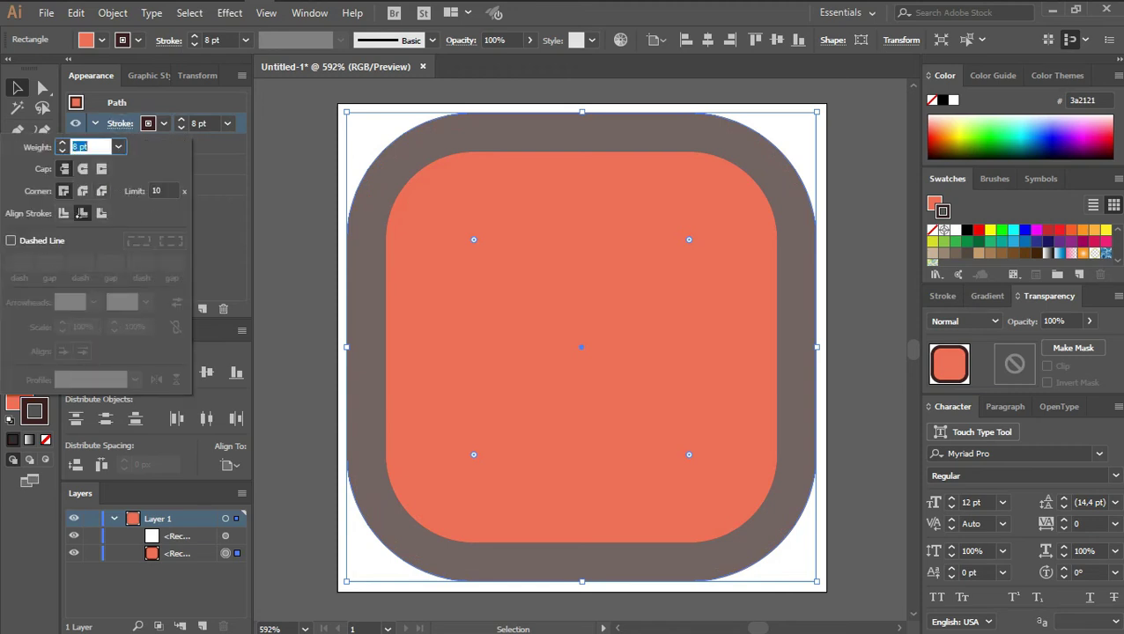
{"action": "left_click", "coordinate": [66, 214]}
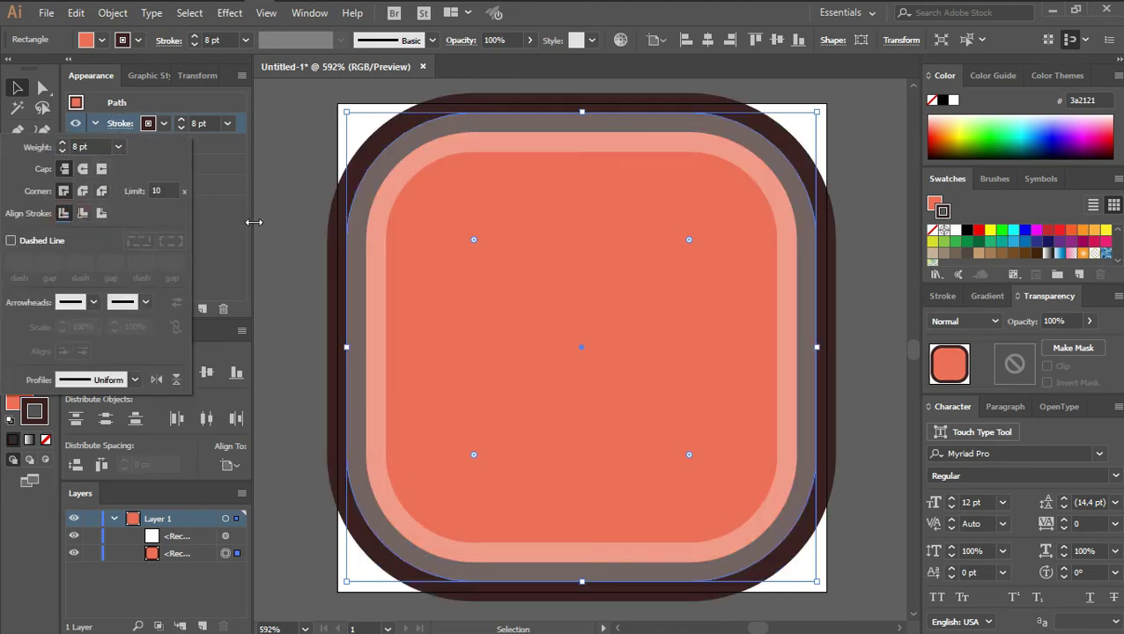
{"action": "left_click", "coordinate": [242, 217]}
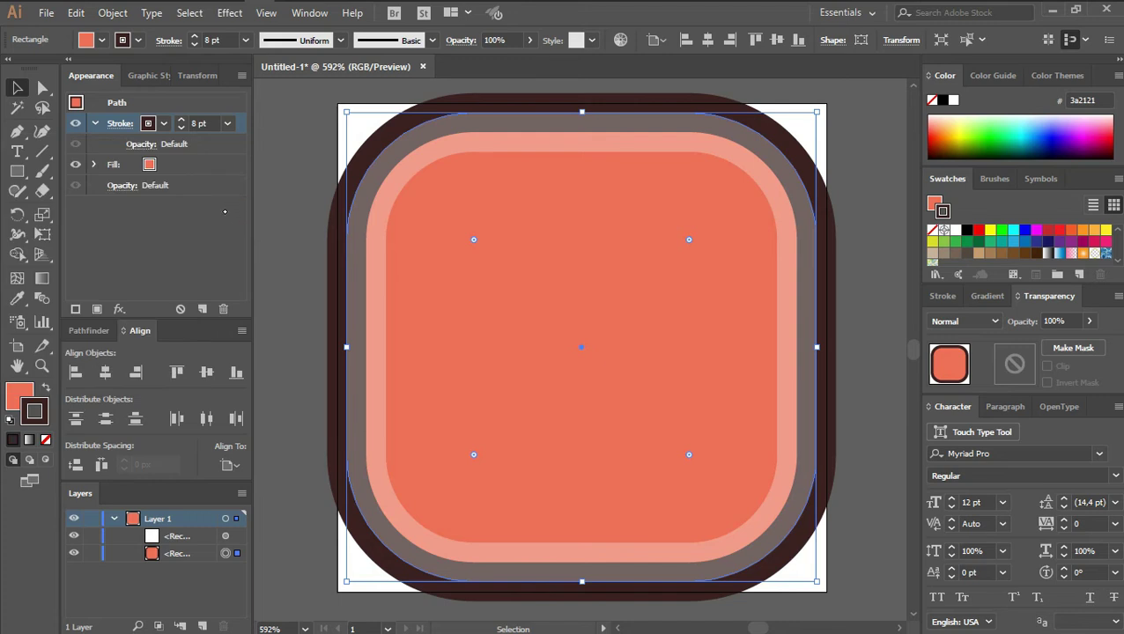
{"action": "left_click", "coordinate": [234, 227]}
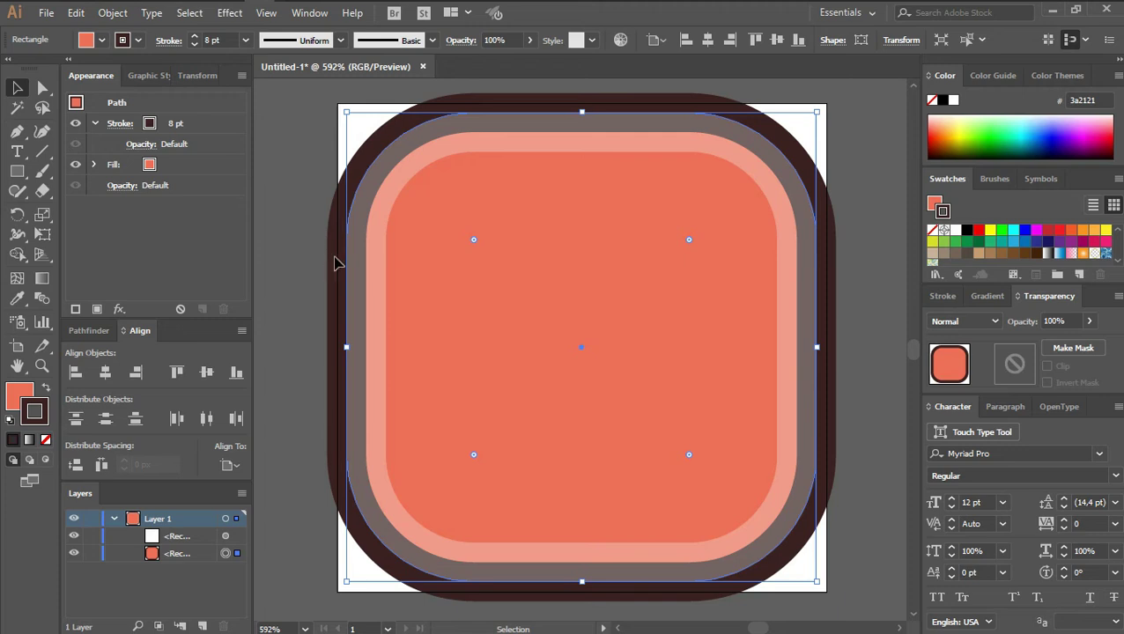
{"action": "left_click", "coordinate": [275, 232]}
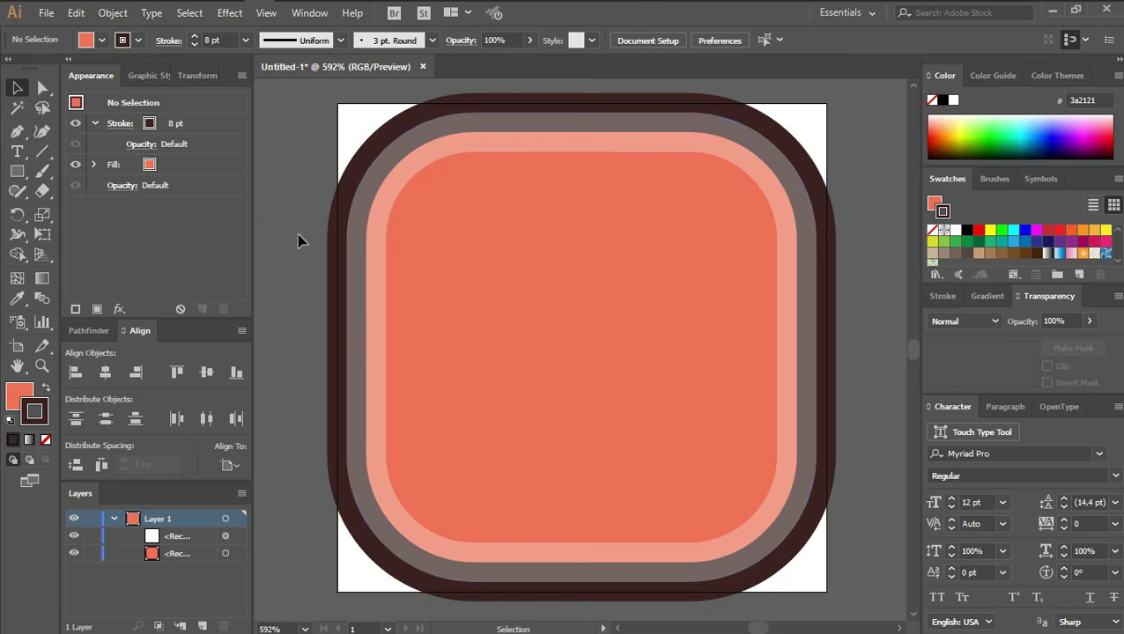
Step: Remove the dark stroke from the coral base rounded square and deselect it
{"action": "left_click", "coordinate": [581, 346]}
{"action": "left_click", "coordinate": [46, 439]}
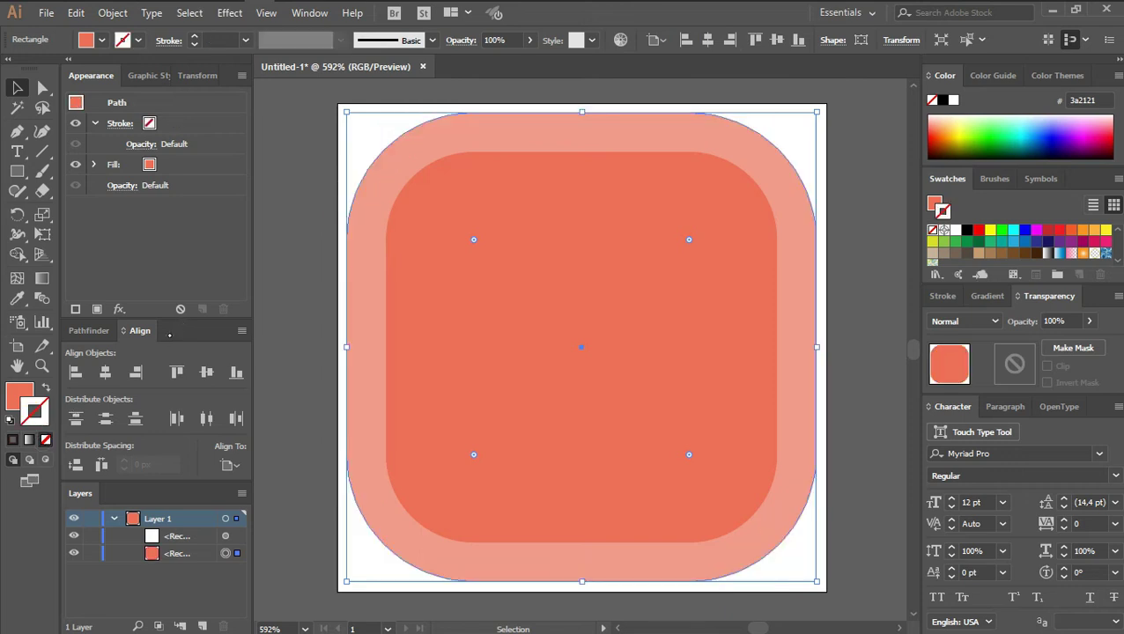
{"action": "left_click", "coordinate": [405, 164]}
{"action": "left_click", "coordinate": [275, 240]}
Step: Add a second stroke to the upper rounded square with the translucent border and colour it hex 3a2121
{"action": "left_click", "coordinate": [365, 242]}
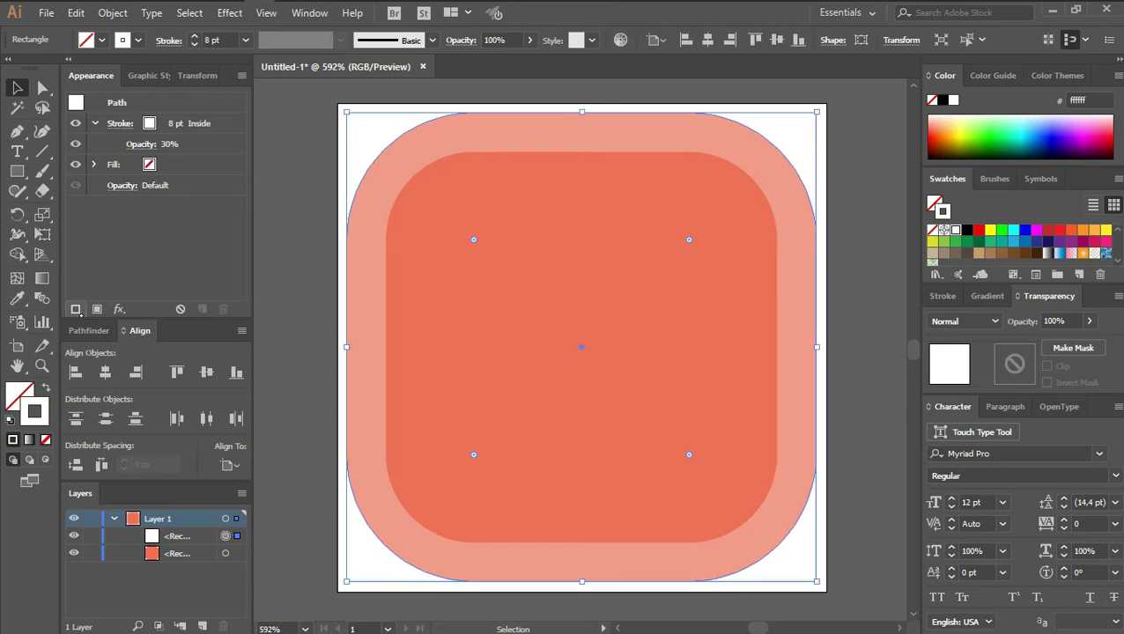
{"action": "left_click", "coordinate": [75, 310]}
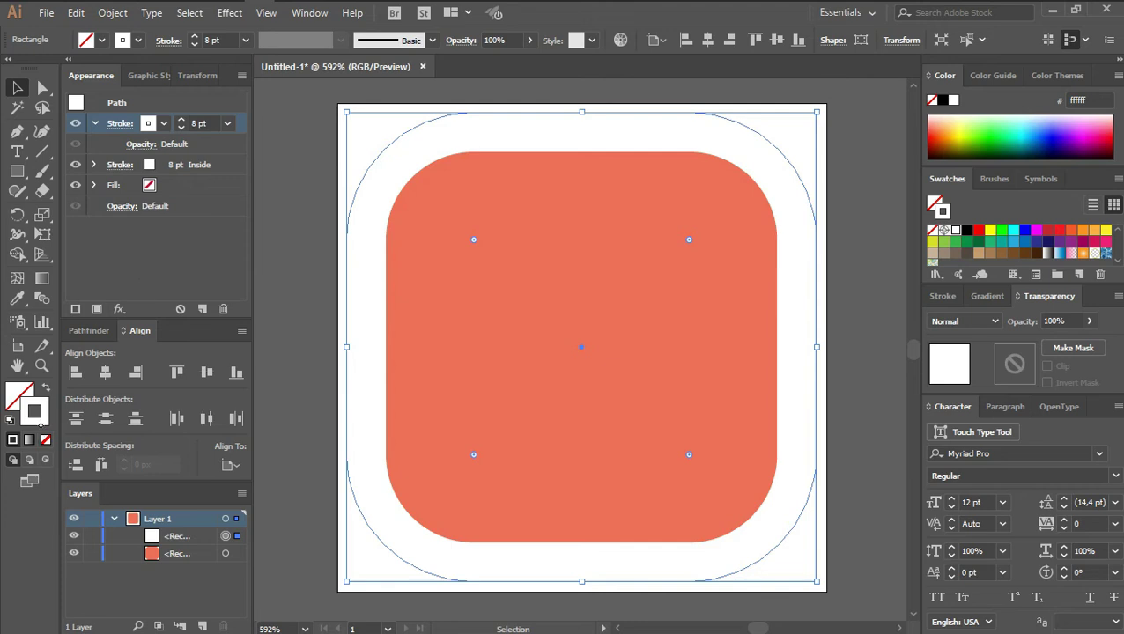
{"action": "double_click", "coordinate": [33, 412]}
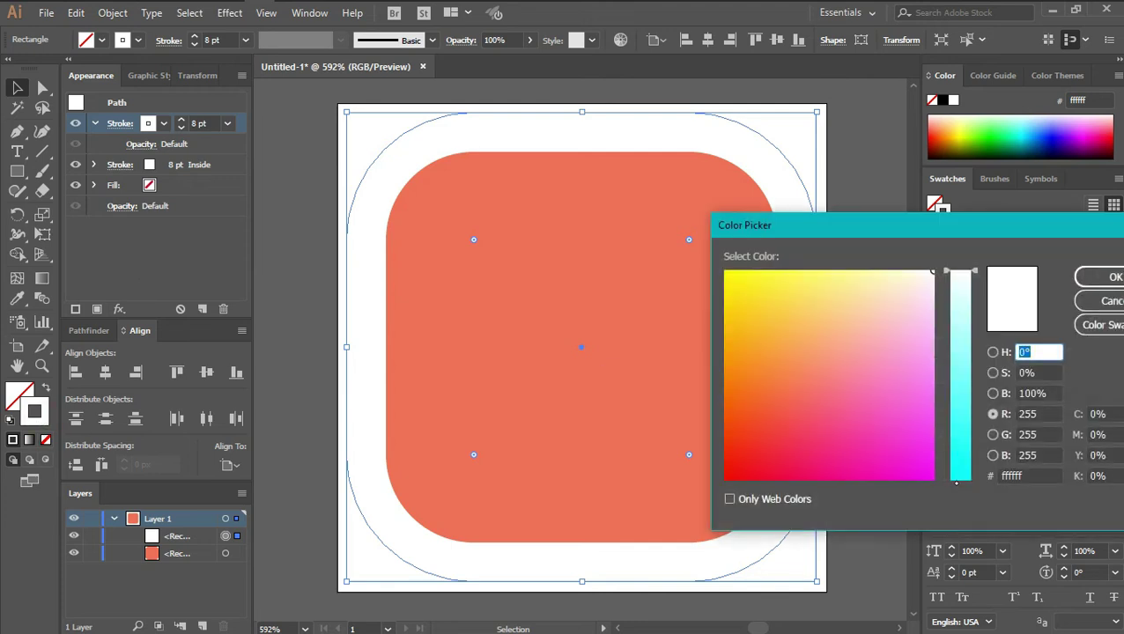
{"action": "left_click", "coordinate": [1027, 476]}
{"action": "key", "text": "super+h"}
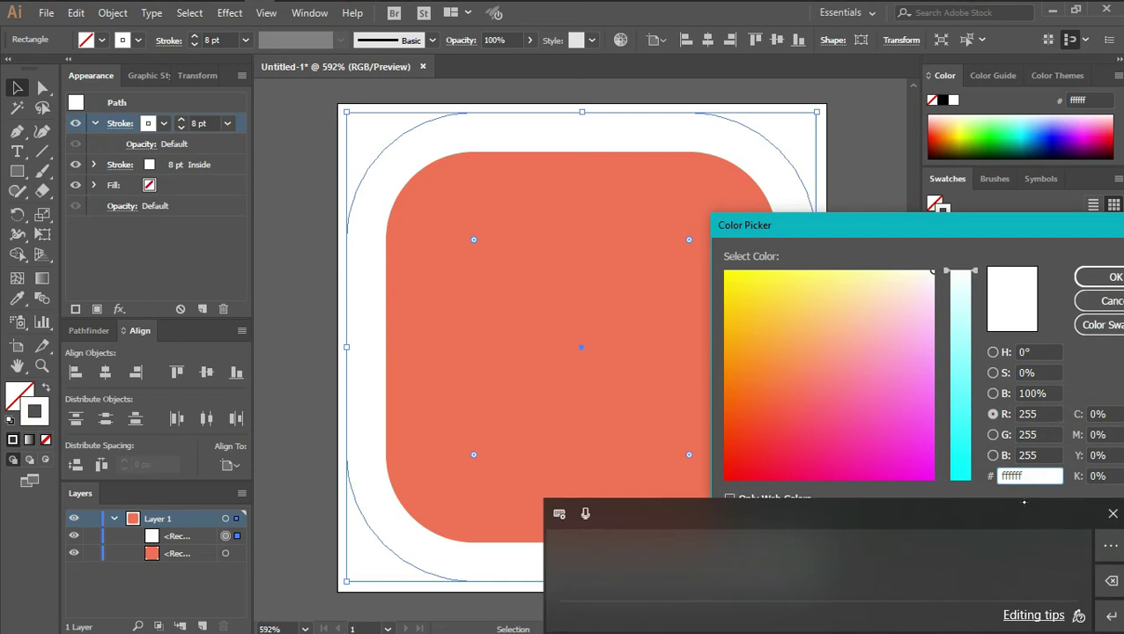
{"action": "key", "text": "super+h"}
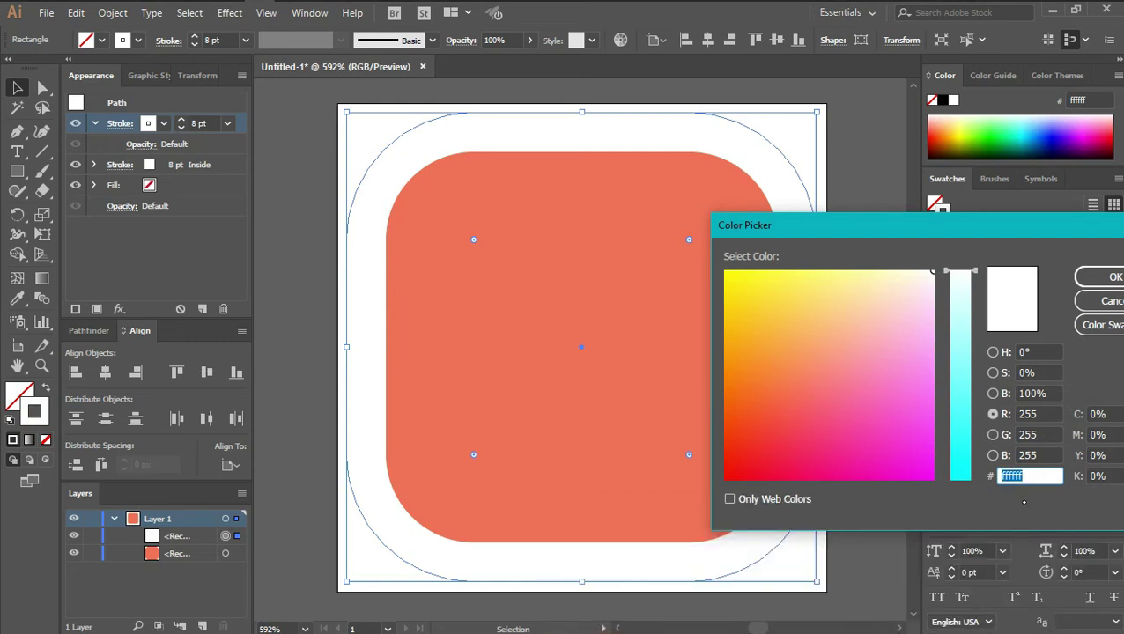
{"action": "type", "text": "3a2121"}
{"action": "key", "text": "Tab"}
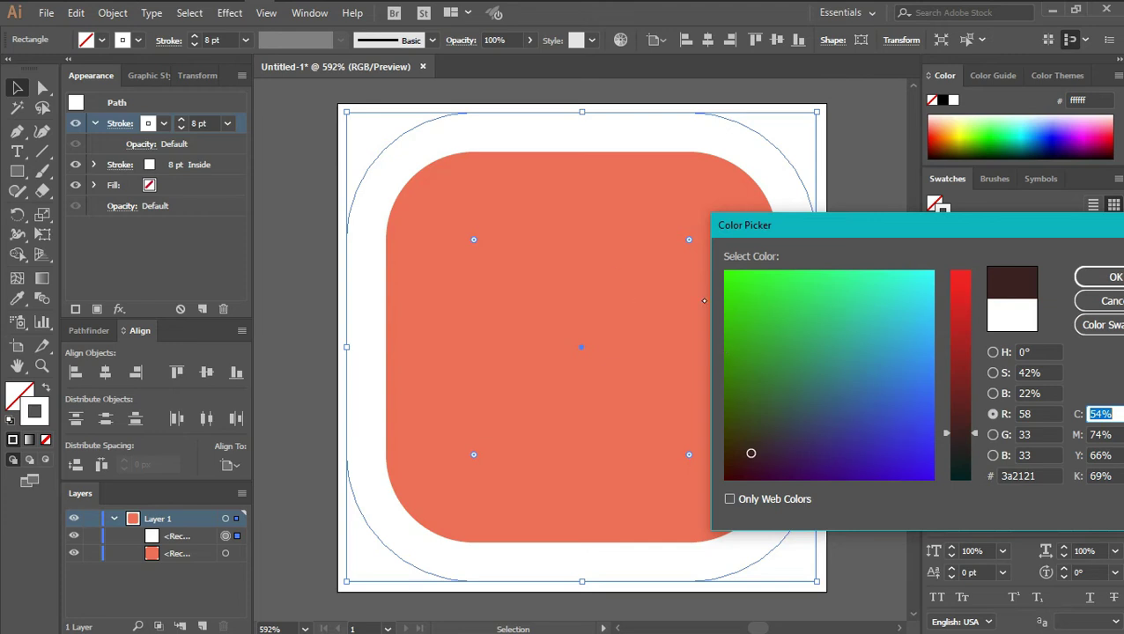
{"action": "left_click", "coordinate": [1093, 280]}
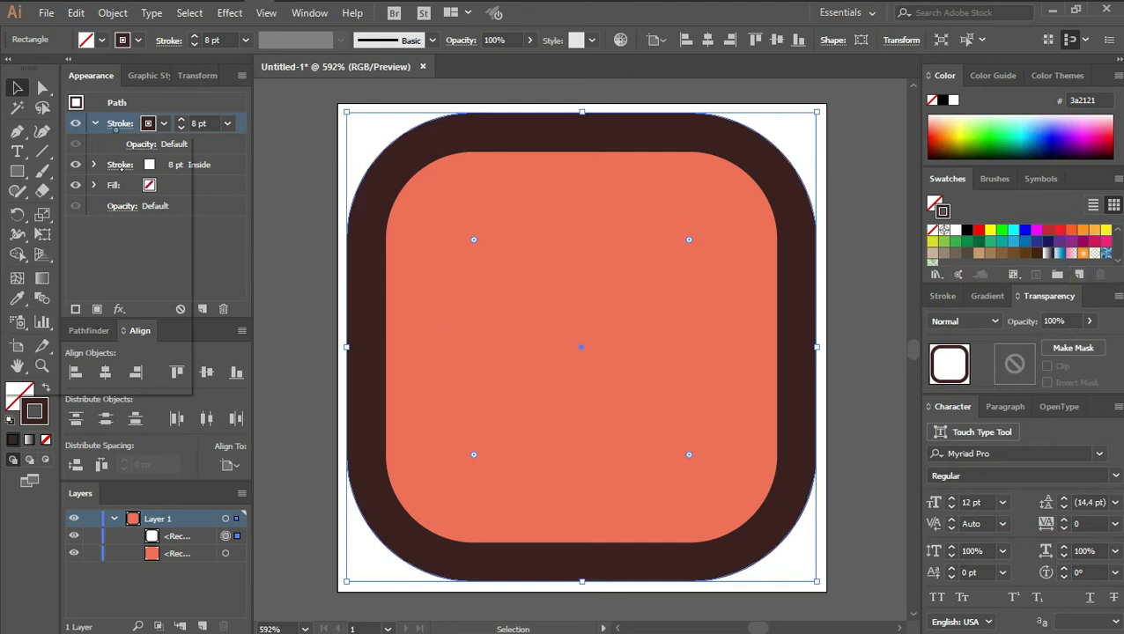
Step: Align the upper rounded square's new dark stroke to the centre of its path and deselect the shape
{"action": "left_click", "coordinate": [120, 123]}
{"action": "left_click", "coordinate": [63, 213]}
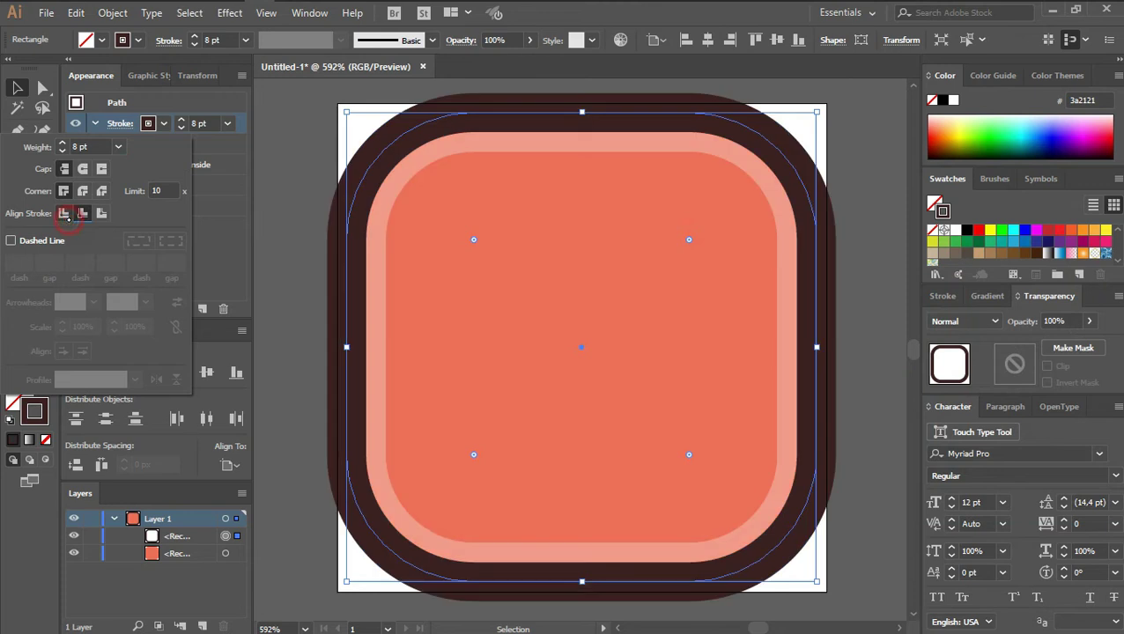
{"action": "left_click", "coordinate": [275, 216]}
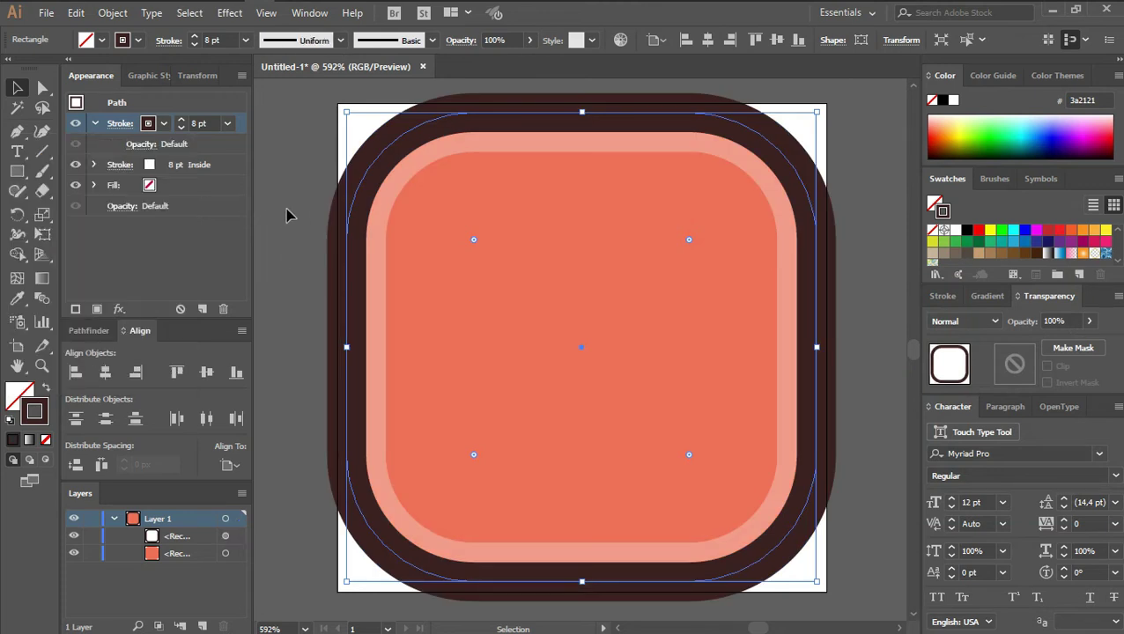
{"action": "key", "text": "p"}
{"action": "key", "text": "v"}
{"action": "left_click", "coordinate": [270, 184]}
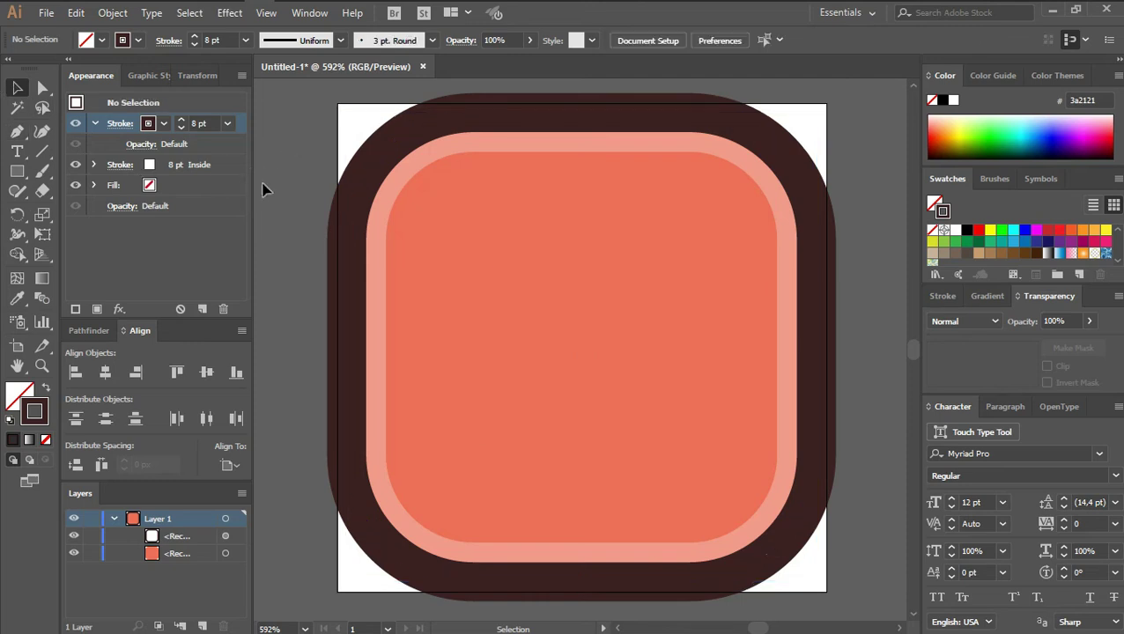
Step: Resize the artboard to 128 px wide and 128 px high
{"action": "key", "text": "shift+o"}
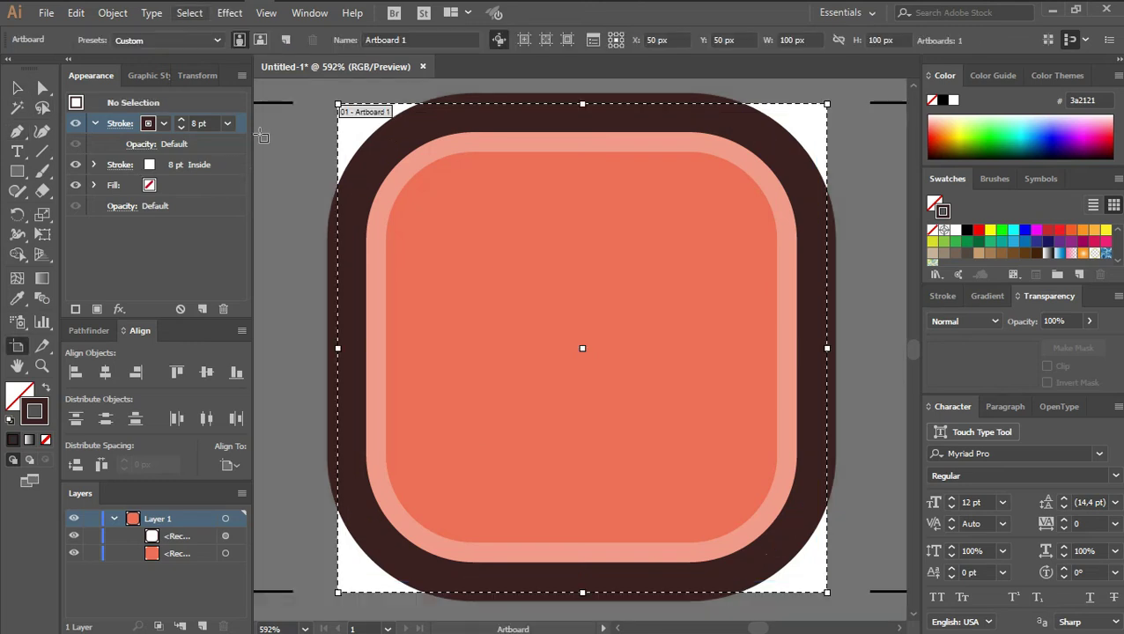
{"action": "left_click", "coordinate": [797, 40]}
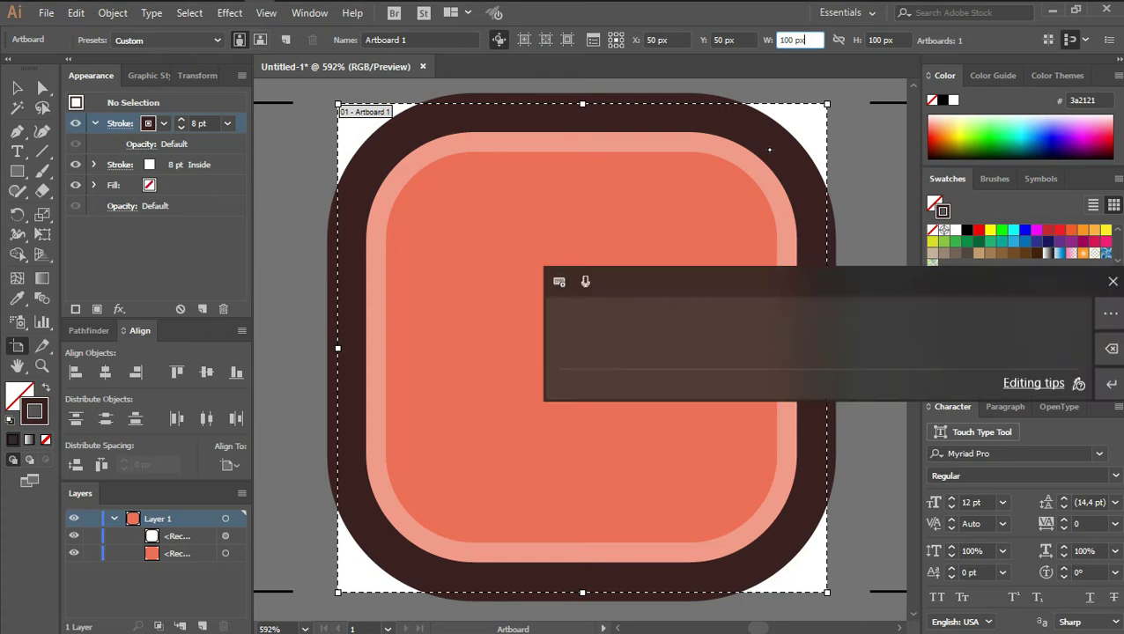
{"action": "type", "text": "12"}
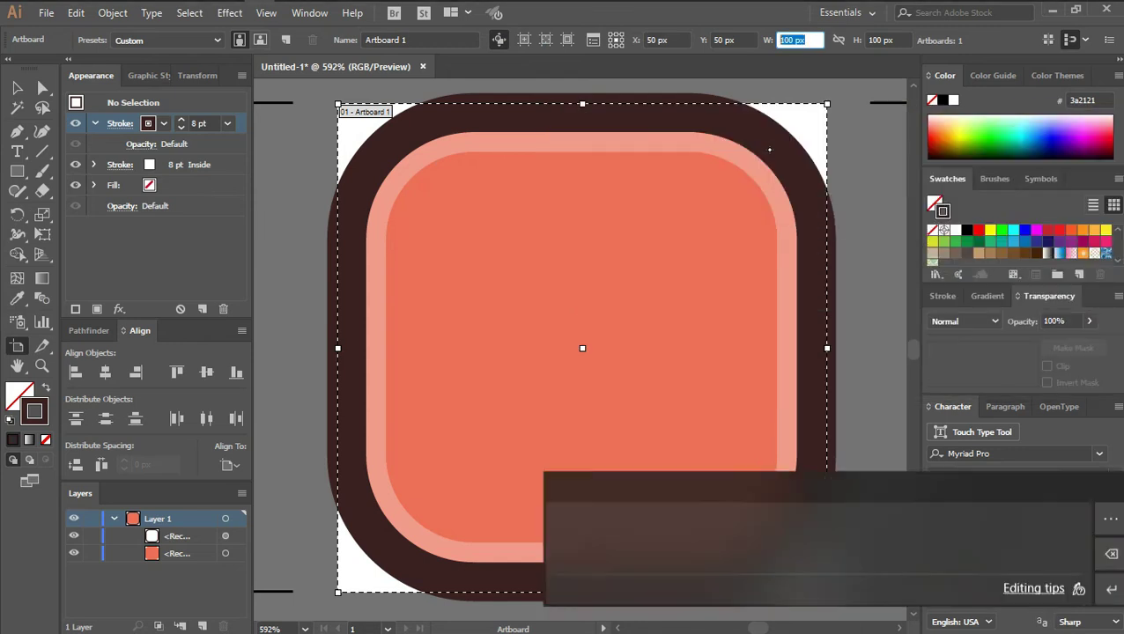
{"action": "type", "text": "8"}
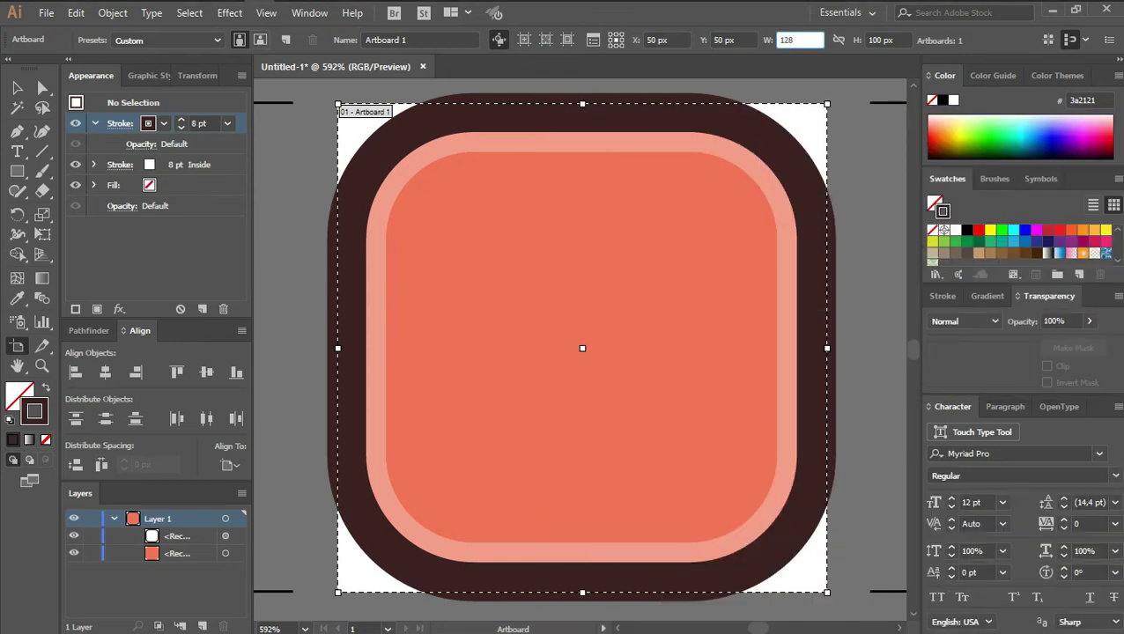
{"action": "key", "text": "Tab"}
{"action": "type", "text": "1"}
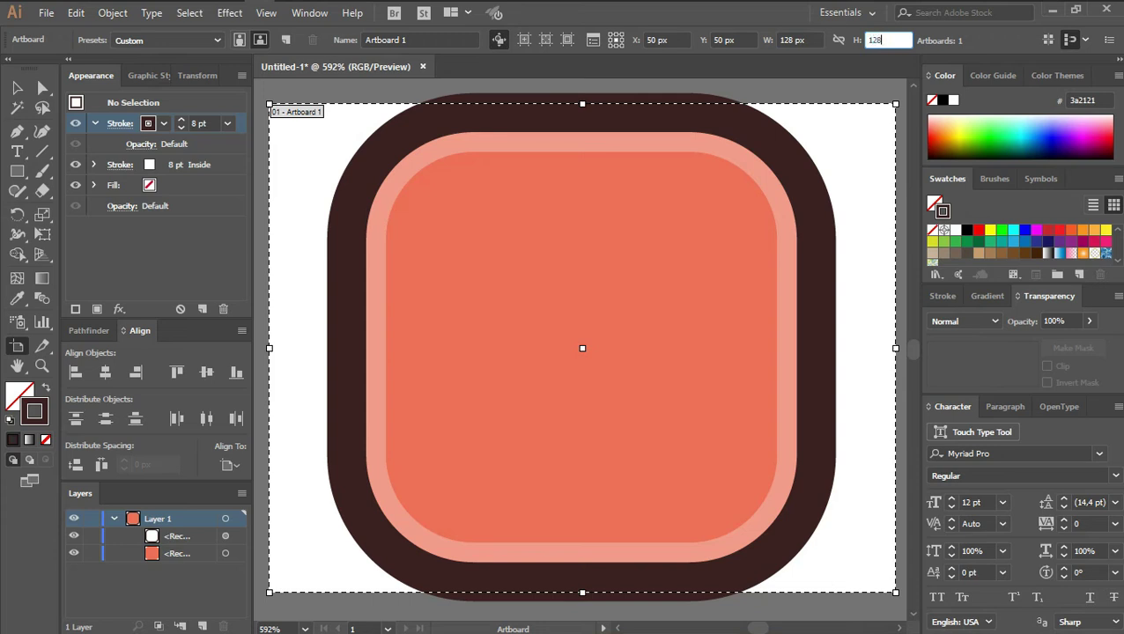
{"action": "type", "text": "28"}
{"action": "key", "text": "Tab"}
{"action": "key", "text": "Return"}
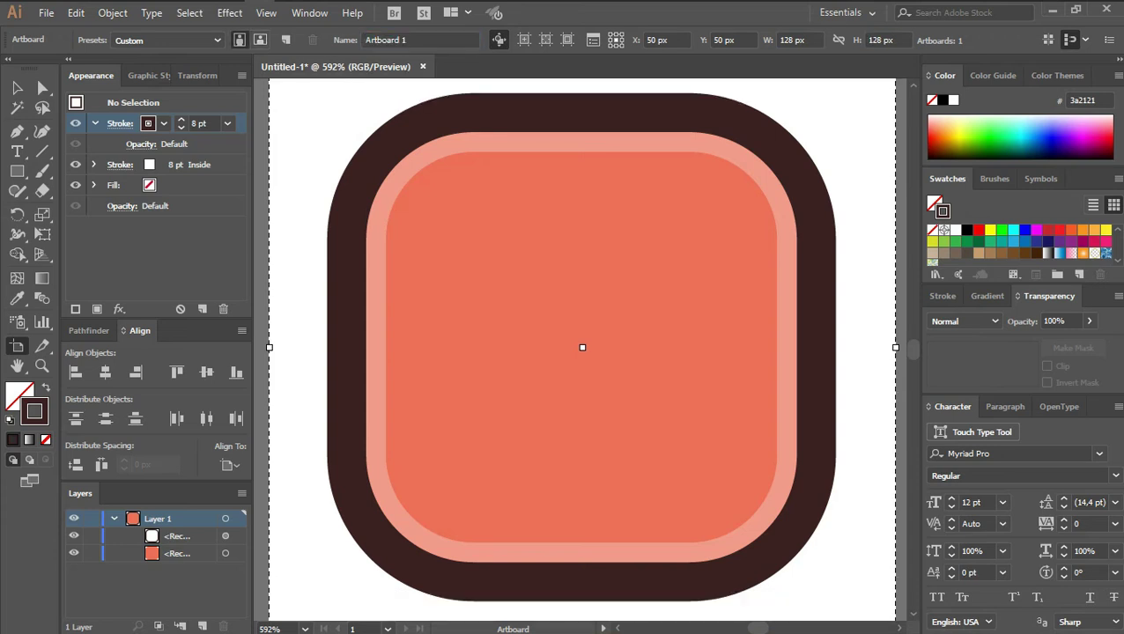
{"action": "key", "text": "v"}
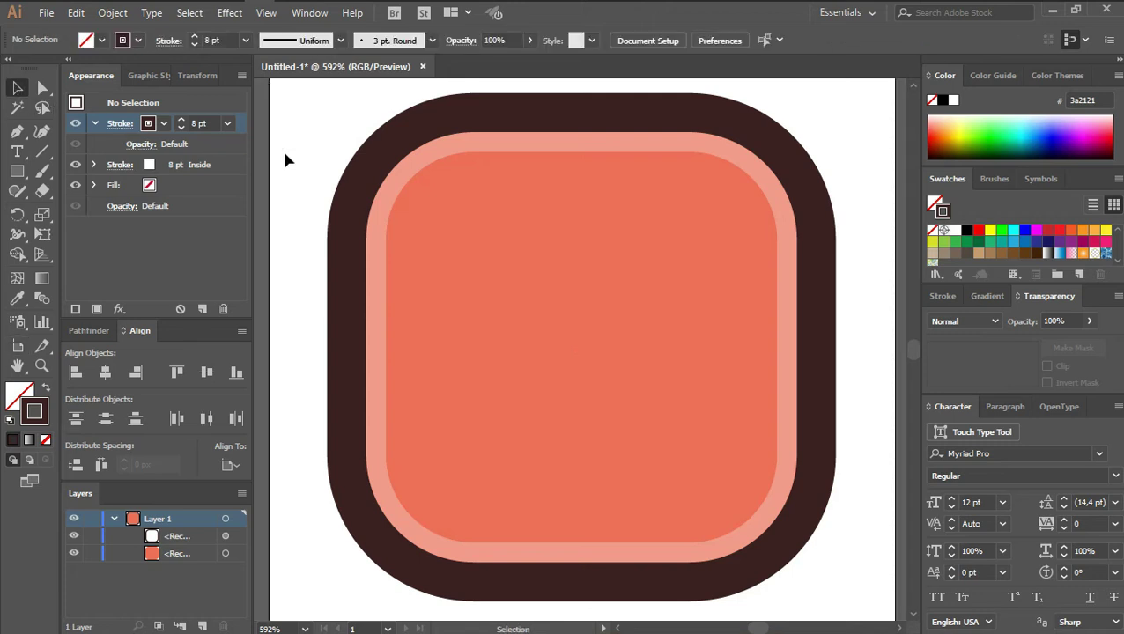
{"action": "key", "text": "ctrl+minus"}
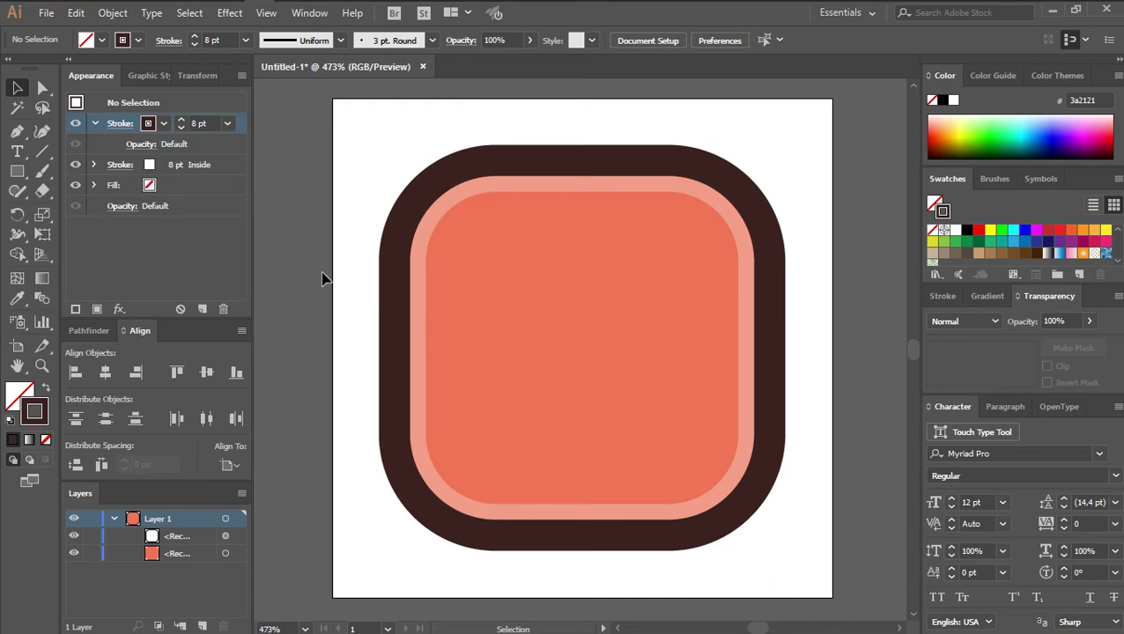
Step: Draw a rectangle 38 px wide and 40 px high on the coral base
{"action": "key", "text": "m"}
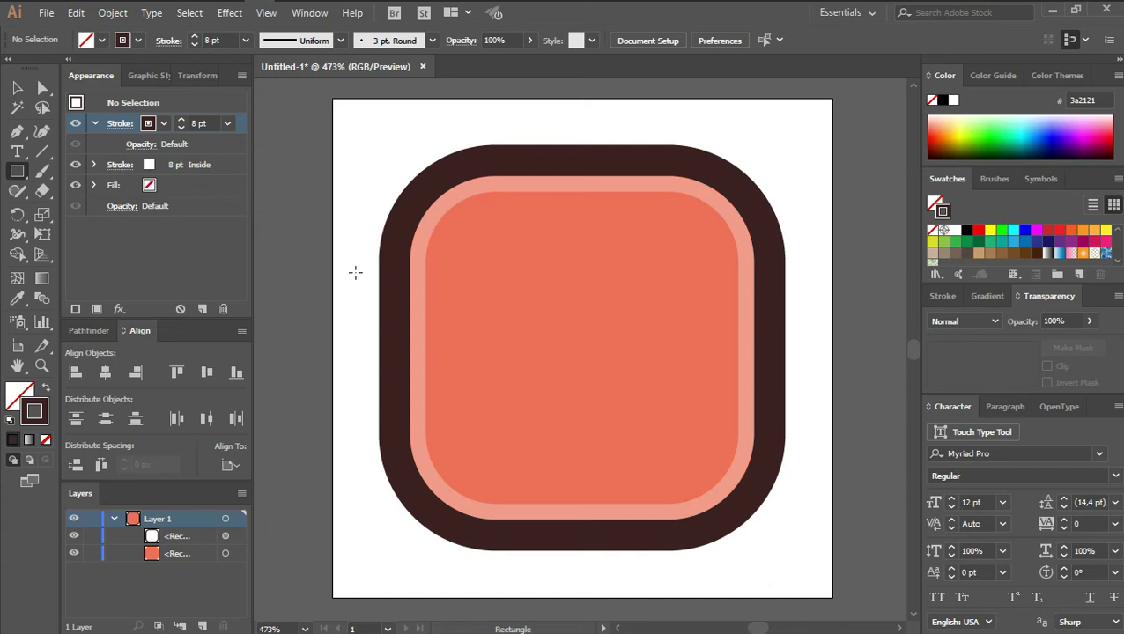
{"action": "left_click", "coordinate": [557, 315]}
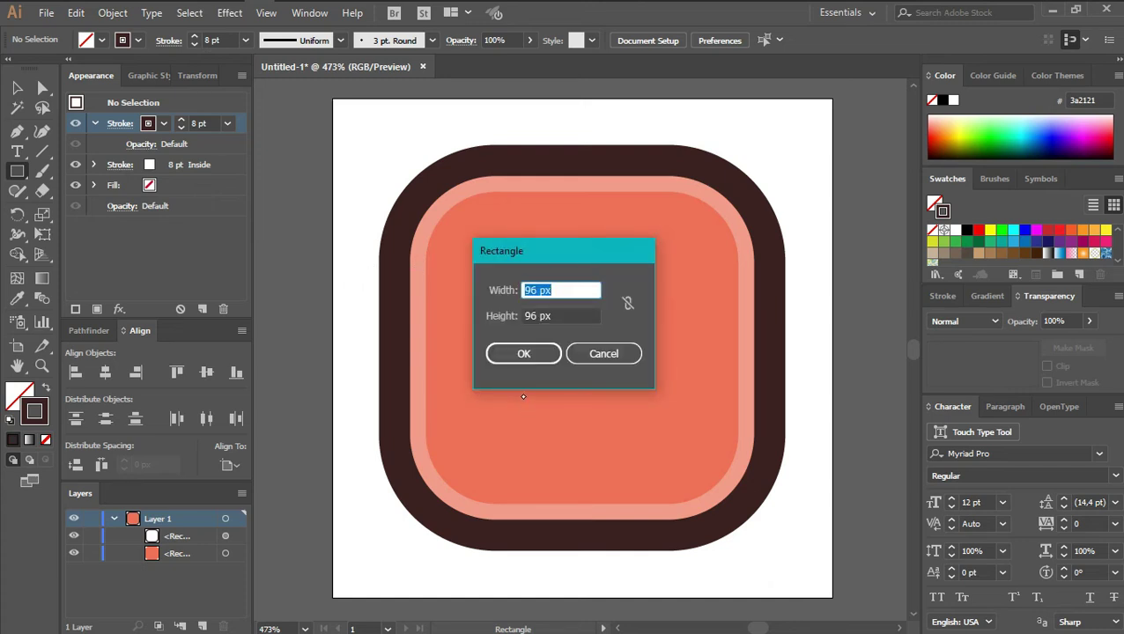
{"action": "type", "text": "38"}
{"action": "key", "text": "Tab"}
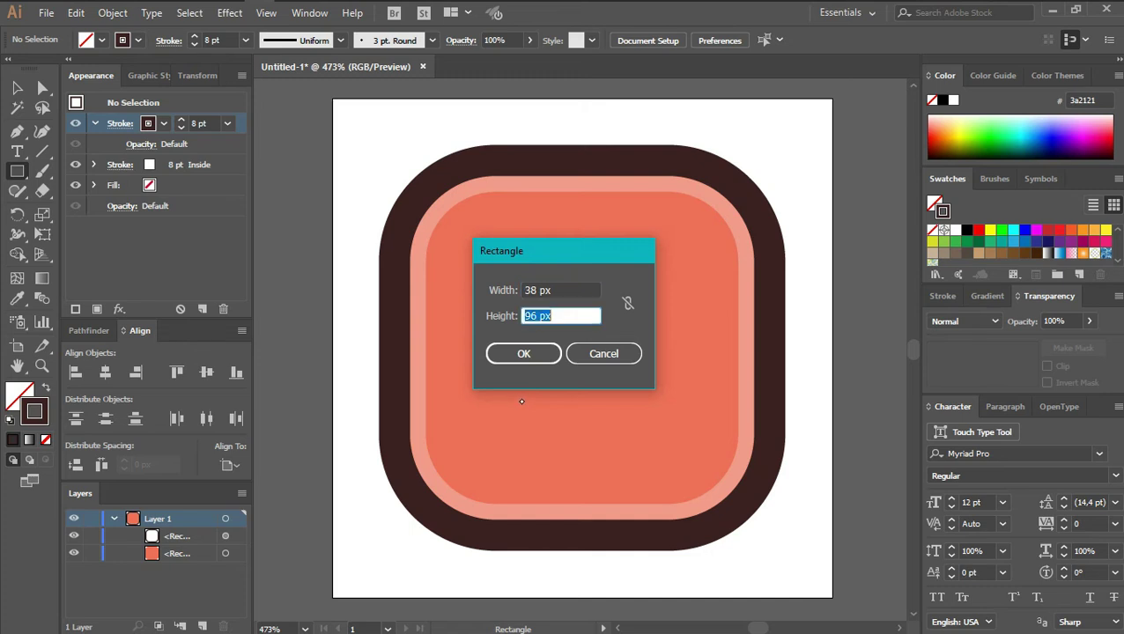
{"action": "type", "text": "4"}
{"action": "left_click", "coordinate": [514, 353]}
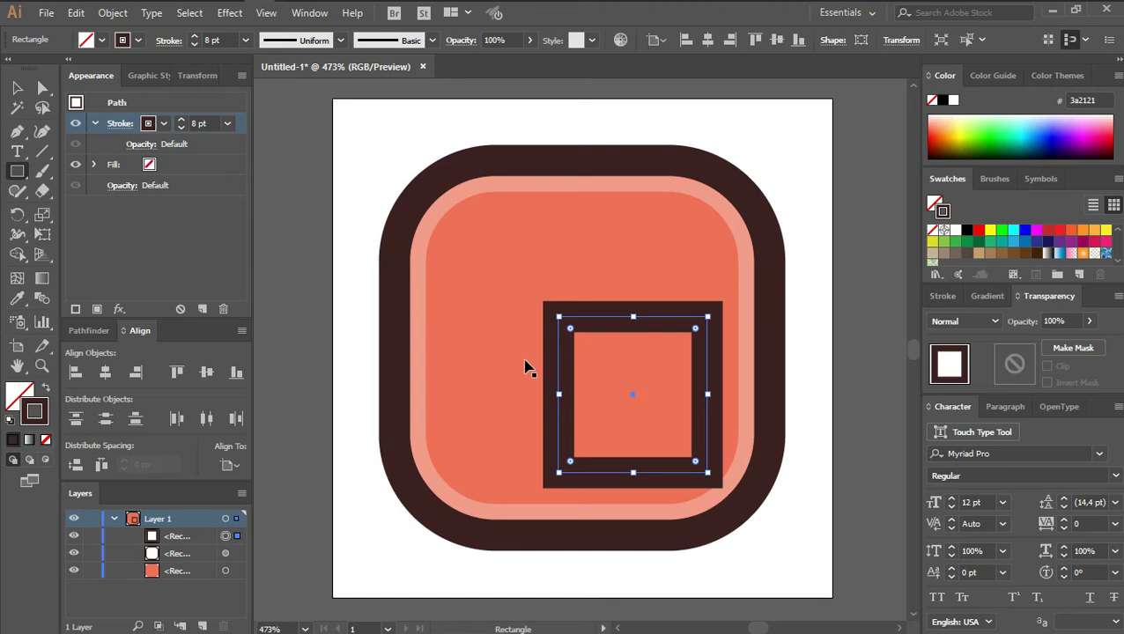
Step: Swap the rectangle's stroke and fill so it has no stroke, and fill it with white
{"action": "key", "text": "v"}
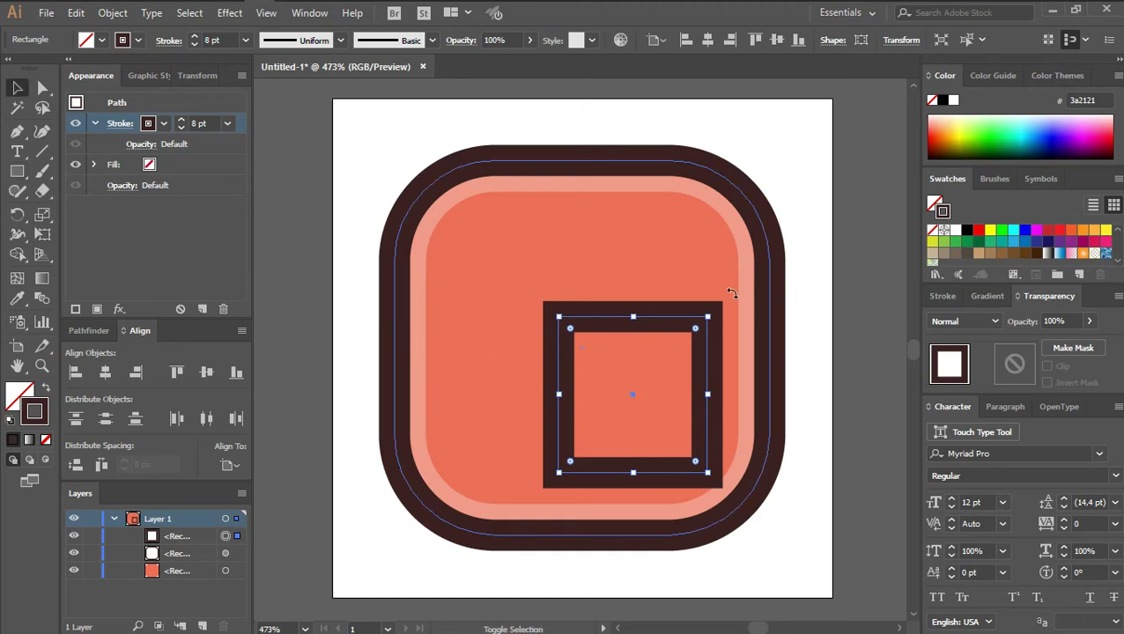
{"action": "key", "text": "shift+x"}
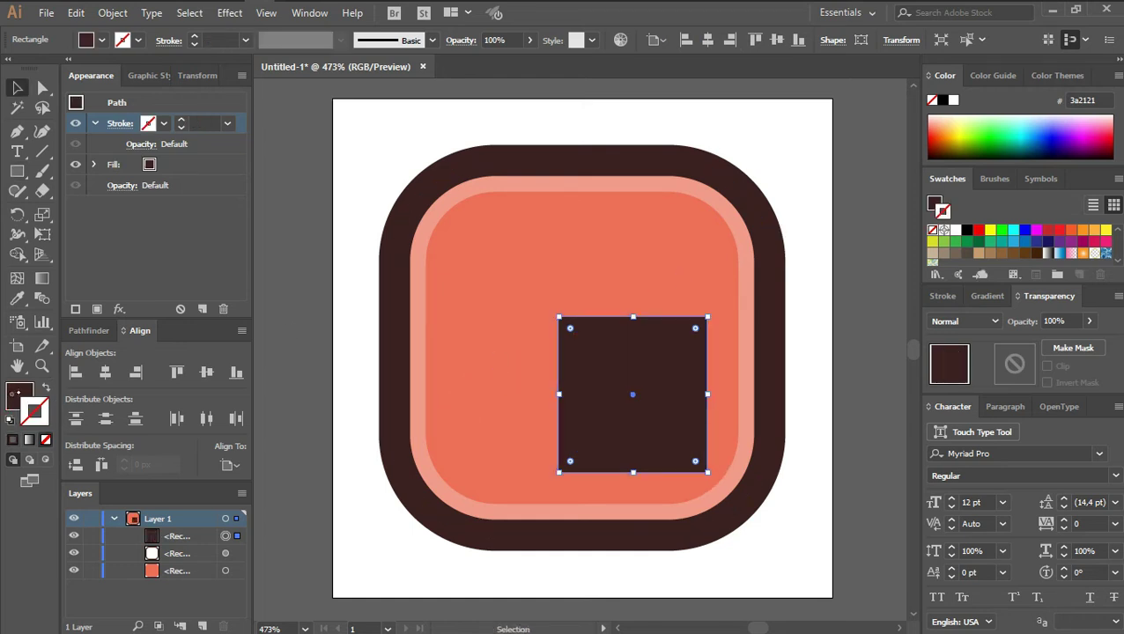
{"action": "left_click", "coordinate": [953, 99]}
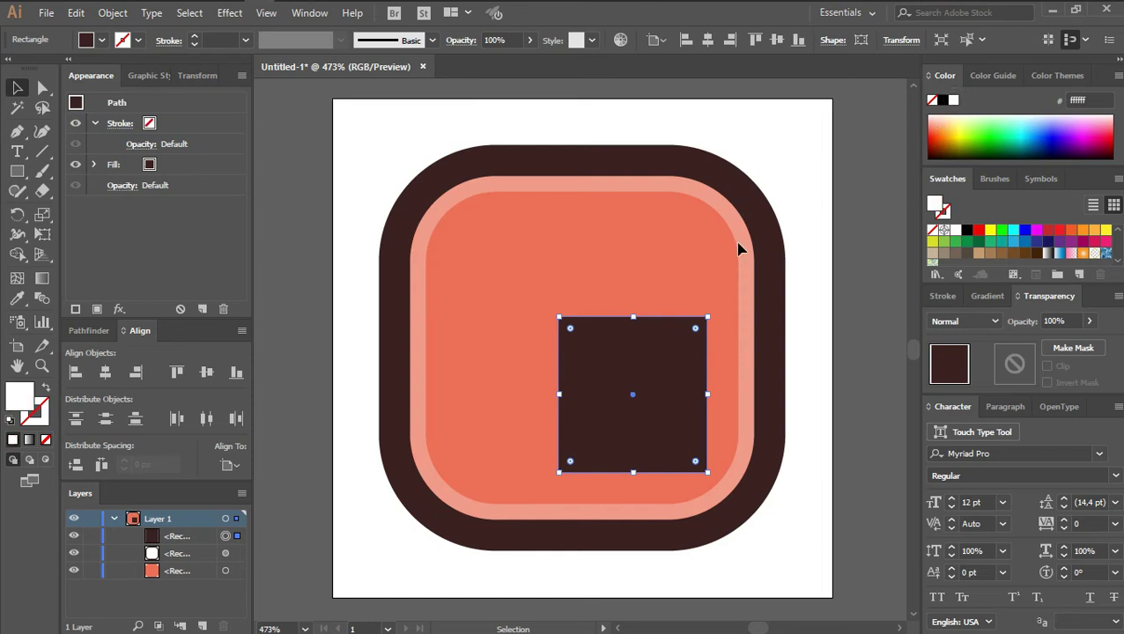
{"action": "key", "text": "comma"}
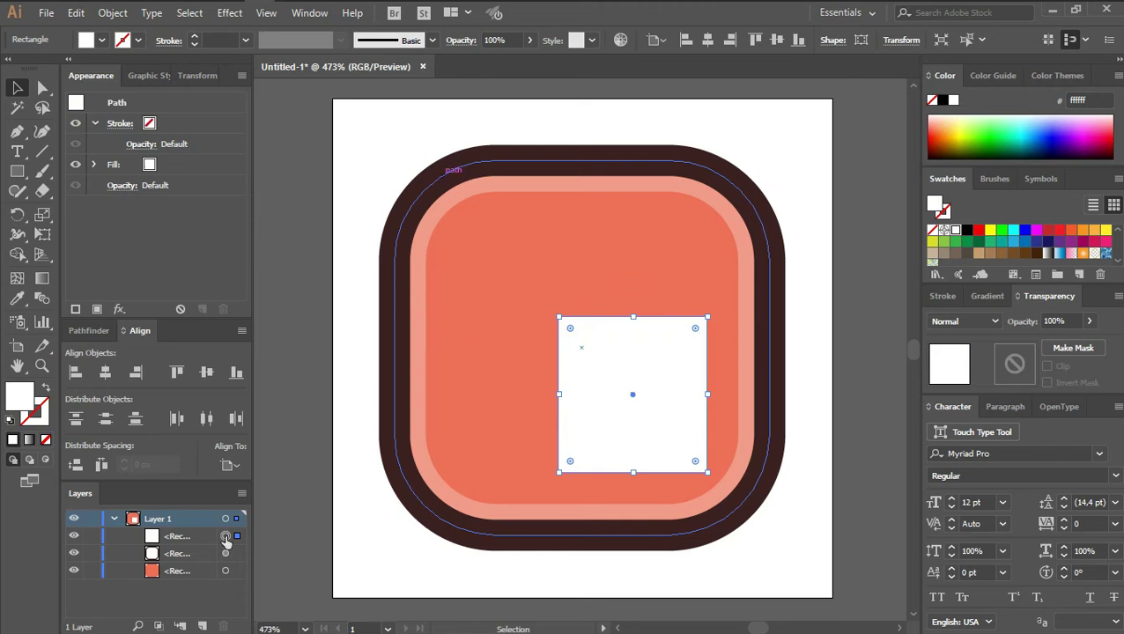
Step: Align the white rectangle to the left edge and vertical centre of the coral base as key object, leaving only the rectangle selected
{"action": "left_click", "coordinate": [226, 571], "text": "shift"}
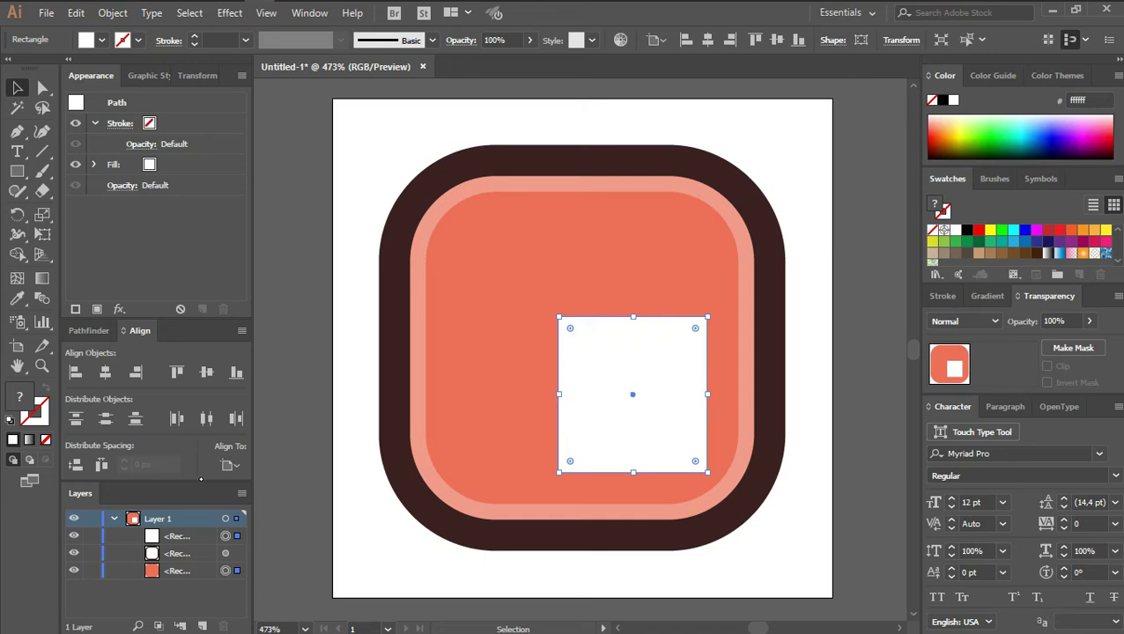
{"action": "left_click", "coordinate": [229, 465]}
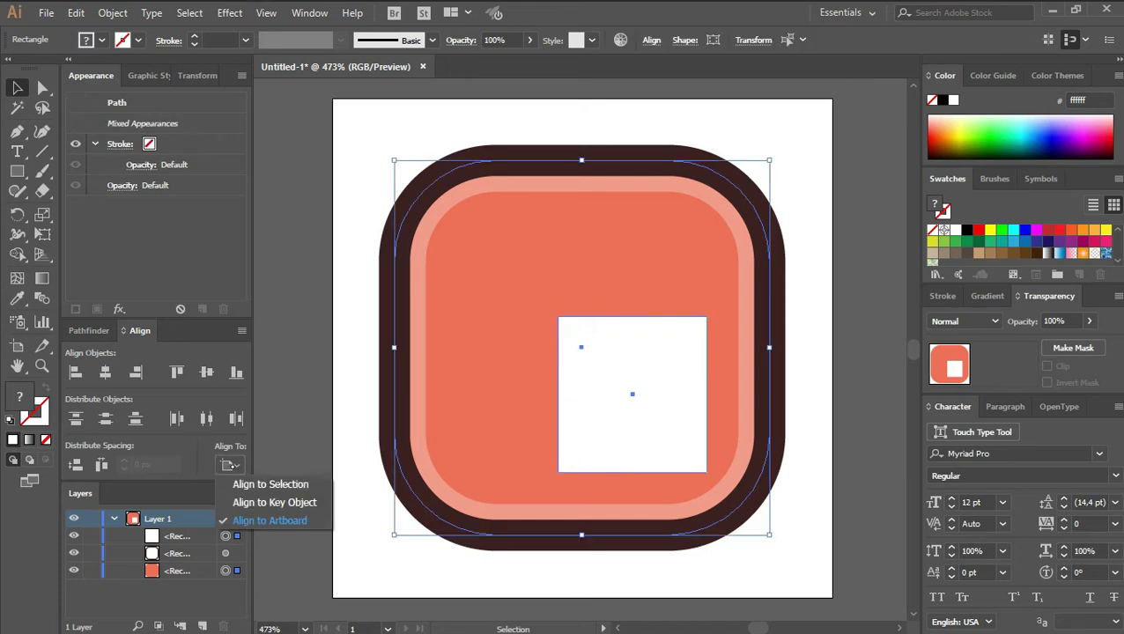
{"action": "left_click", "coordinate": [254, 502]}
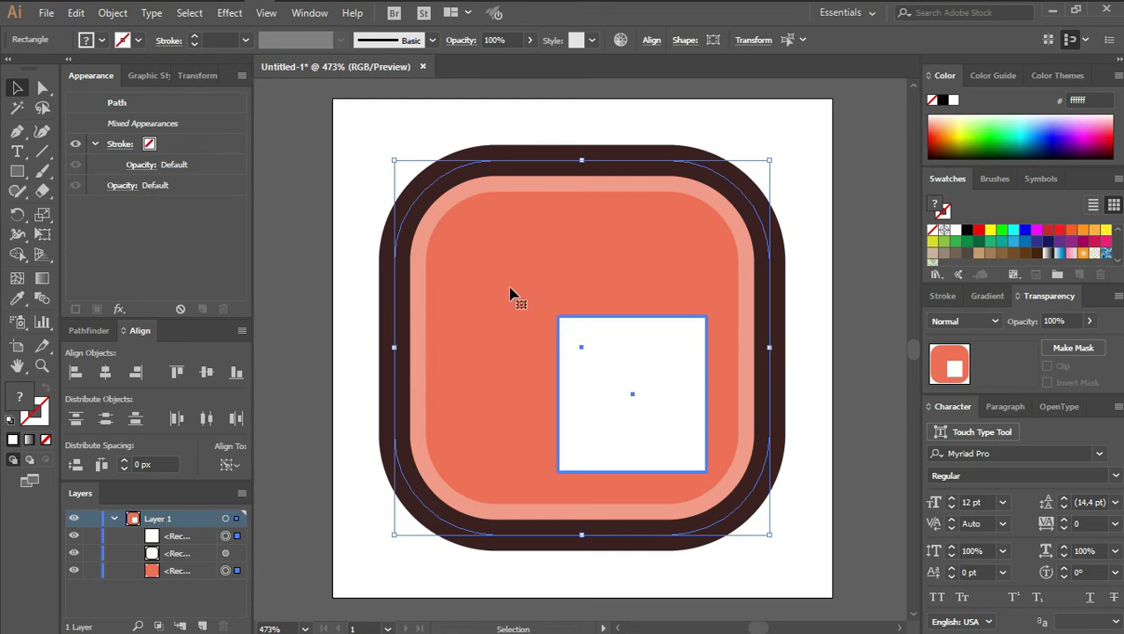
{"action": "left_click", "coordinate": [492, 310]}
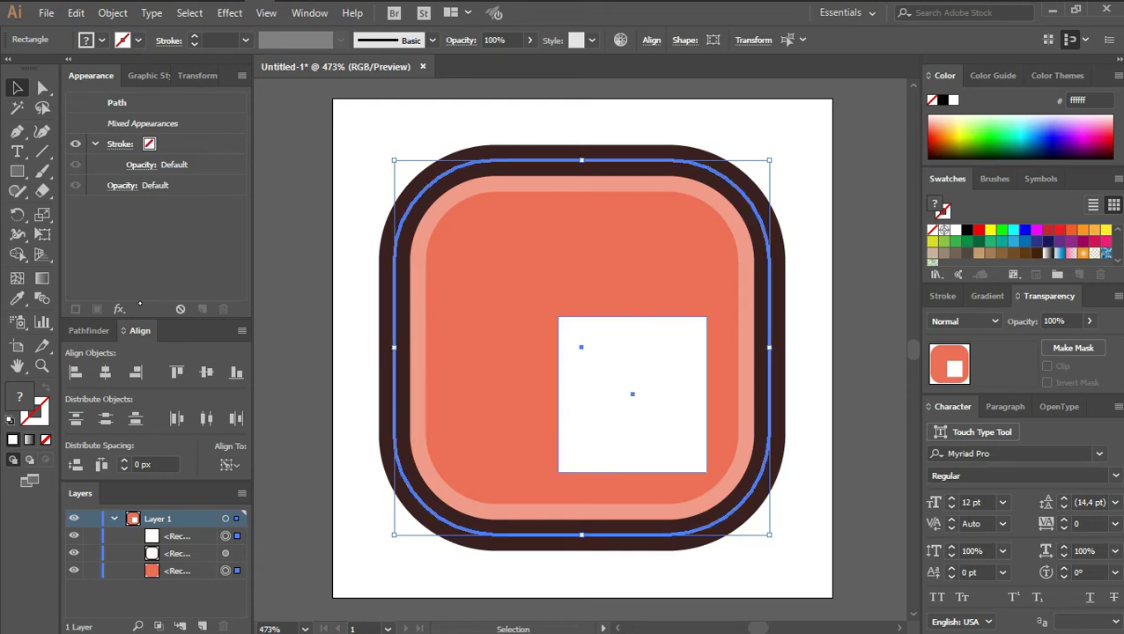
{"action": "left_click", "coordinate": [206, 372]}
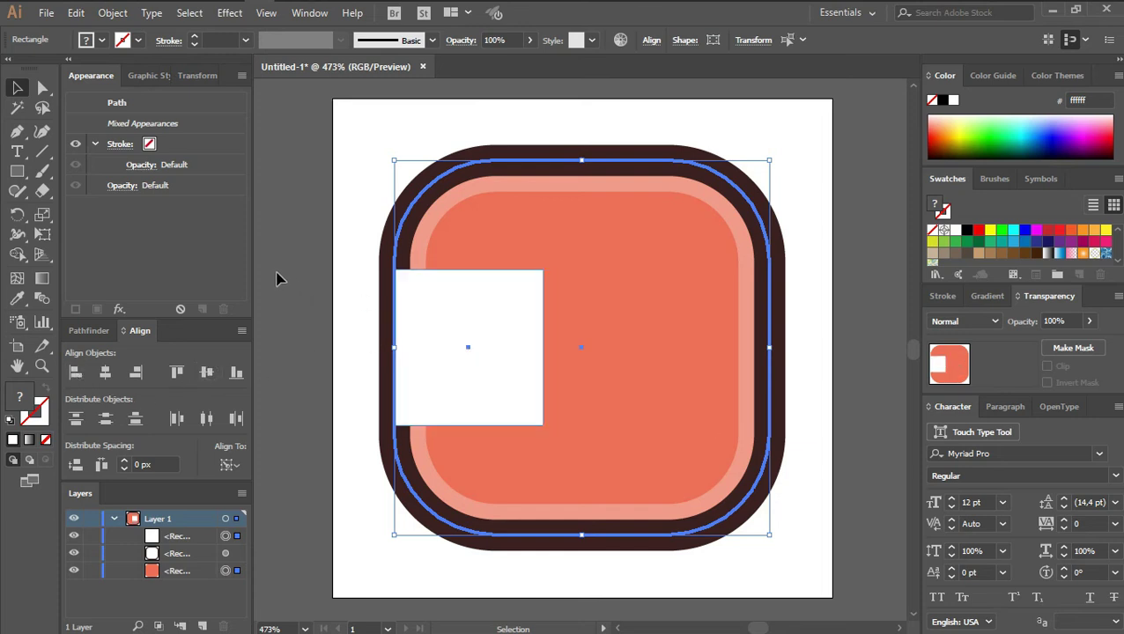
{"action": "key", "text": "ctrl+shift+a"}
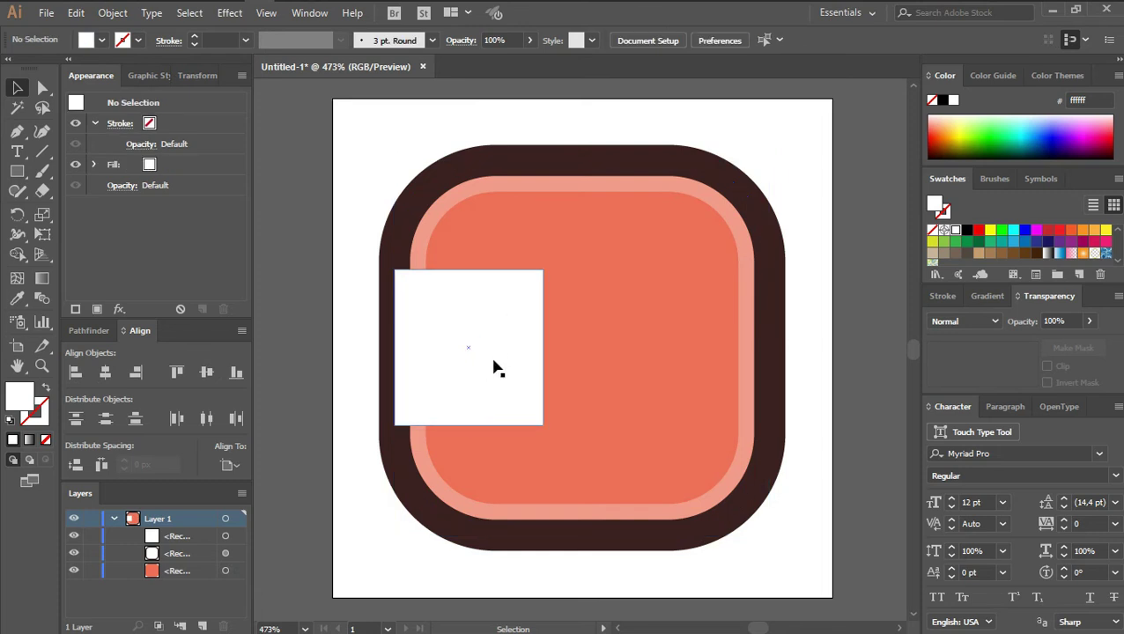
{"action": "left_click", "coordinate": [468, 412]}
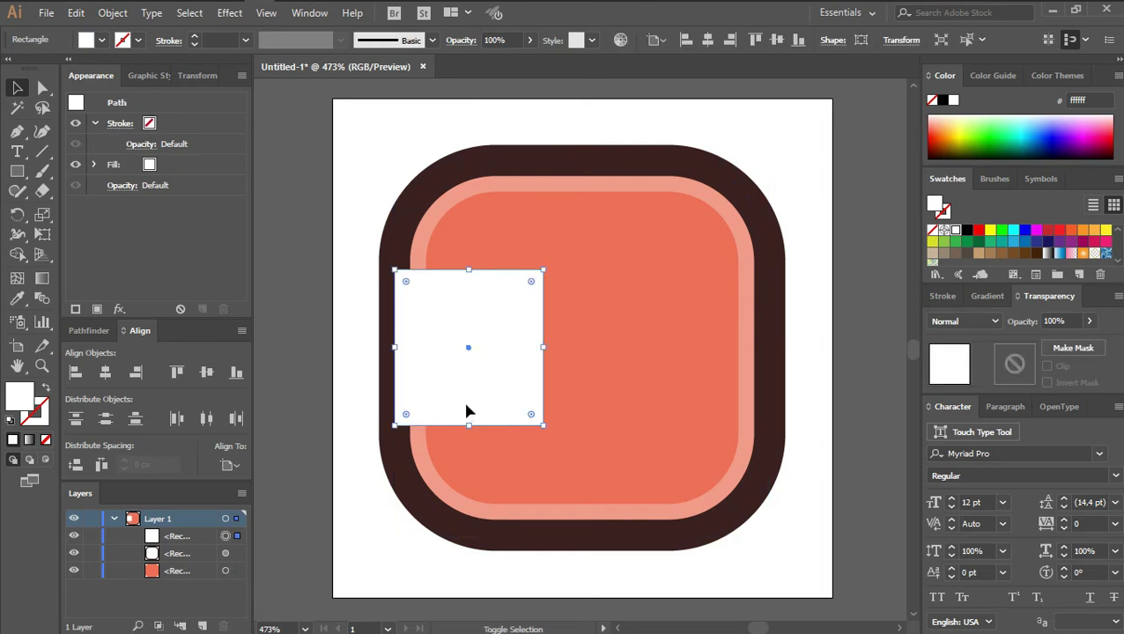
{"action": "key", "text": "shift+Right"}
{"action": "key", "text": "shift+Right"}
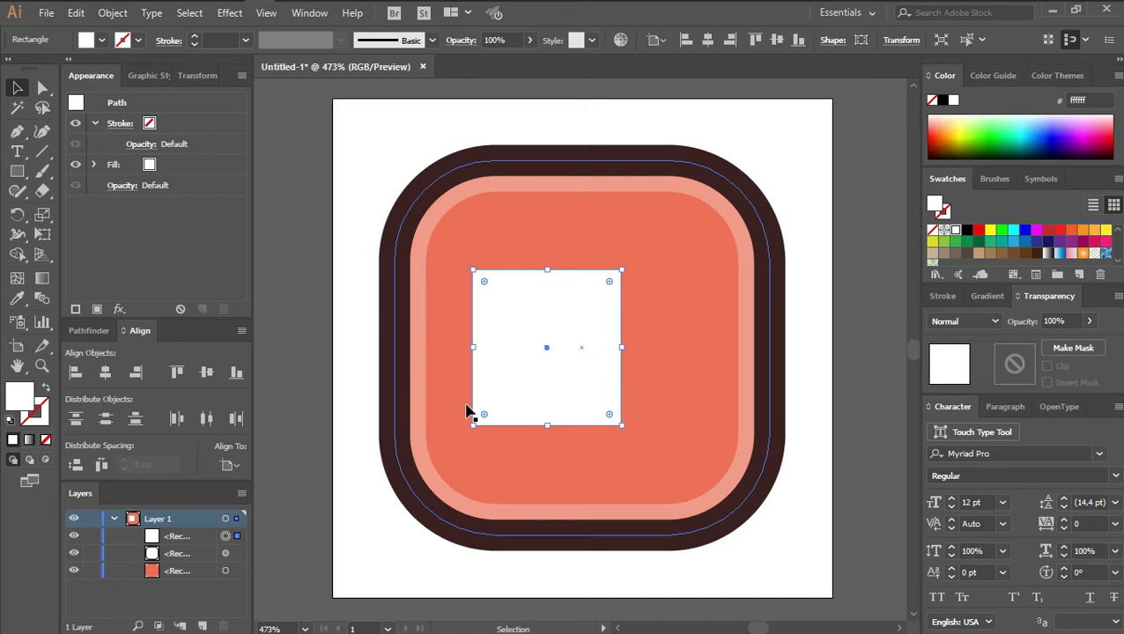
{"action": "key", "text": "shift+Right"}
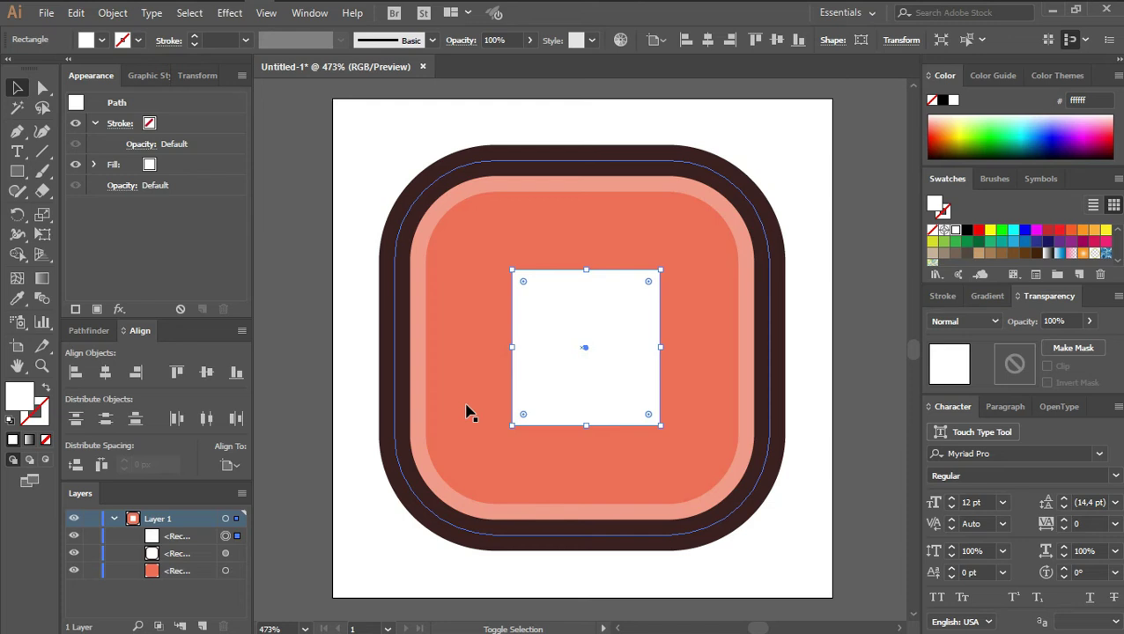
{"action": "key", "text": "shift+Left"}
{"action": "key", "text": "shift+Left"}
{"action": "key", "text": "shift+Left"}
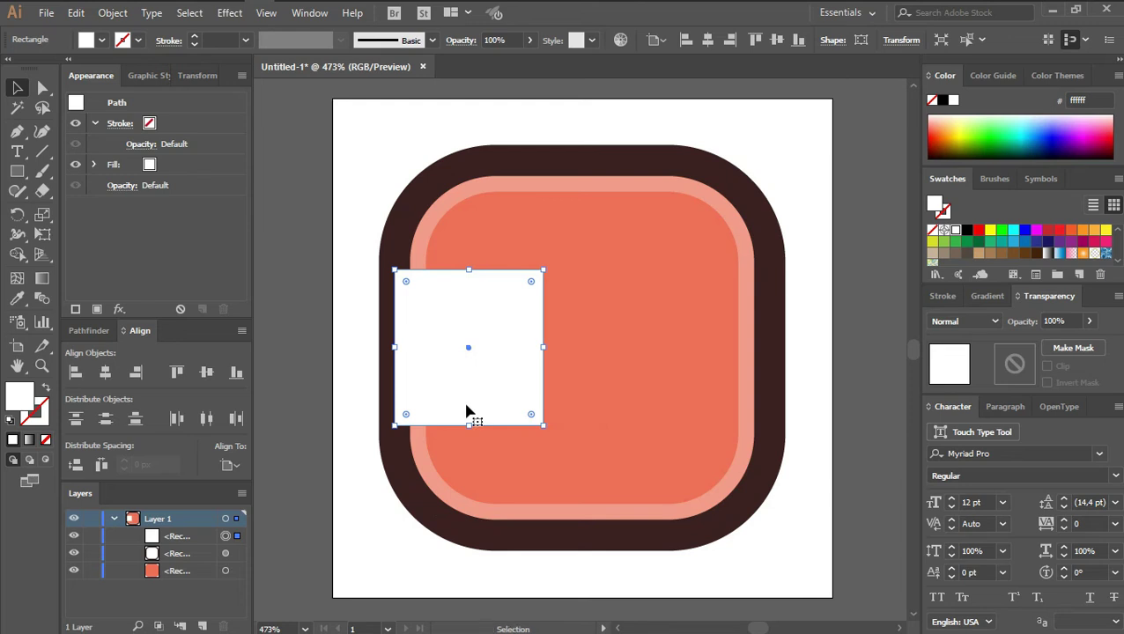
Step: Nudge the white rectangle 8 px to the right, up to the inner edge of the translucent border
{"action": "key", "text": "Right"}
{"action": "key", "text": "Right"}
{"action": "key", "text": "Right"}
{"action": "key", "text": "Right"}
{"action": "key", "text": "Right"}
{"action": "key", "text": "Right"}
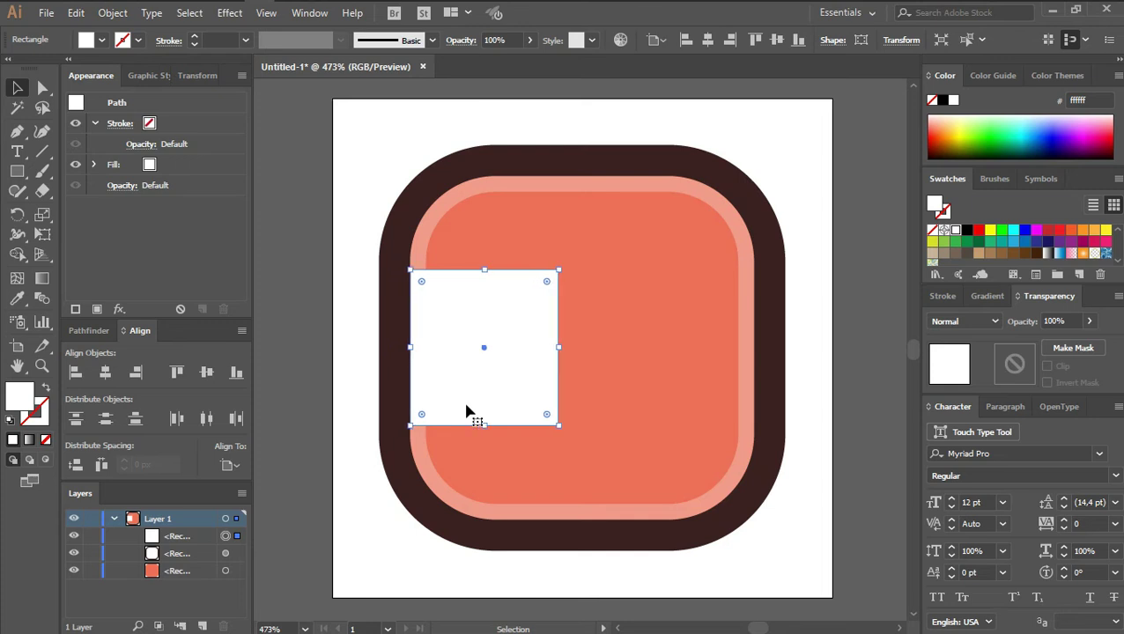
{"action": "key", "text": "Right"}
{"action": "key", "text": "Right"}
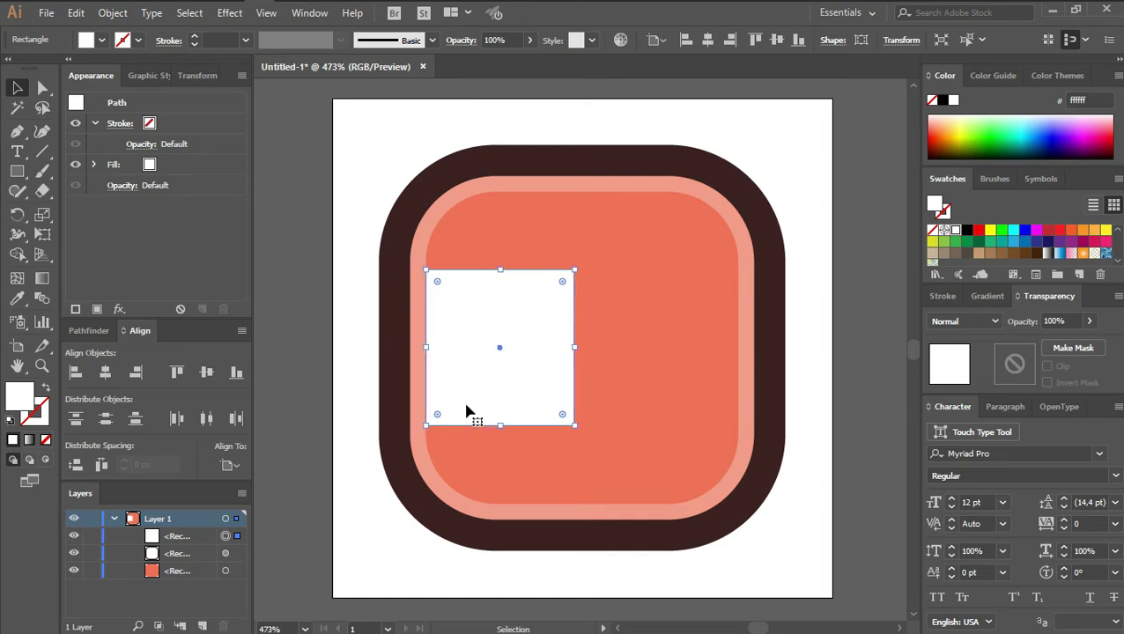
Step: Nudge the white rectangle another 26 px to the right, slightly past the icon's centre, and deselect it
{"action": "key", "text": "shift+Right"}
{"action": "key", "text": "shift+Right"}
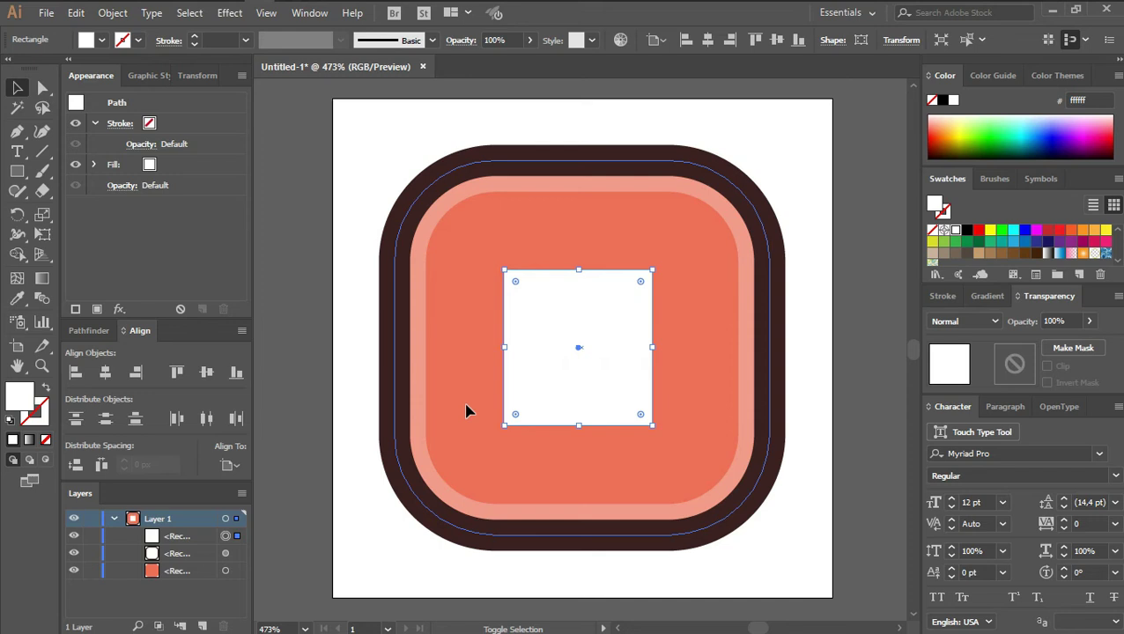
{"action": "key", "text": "Left"}
{"action": "key", "text": "Left"}
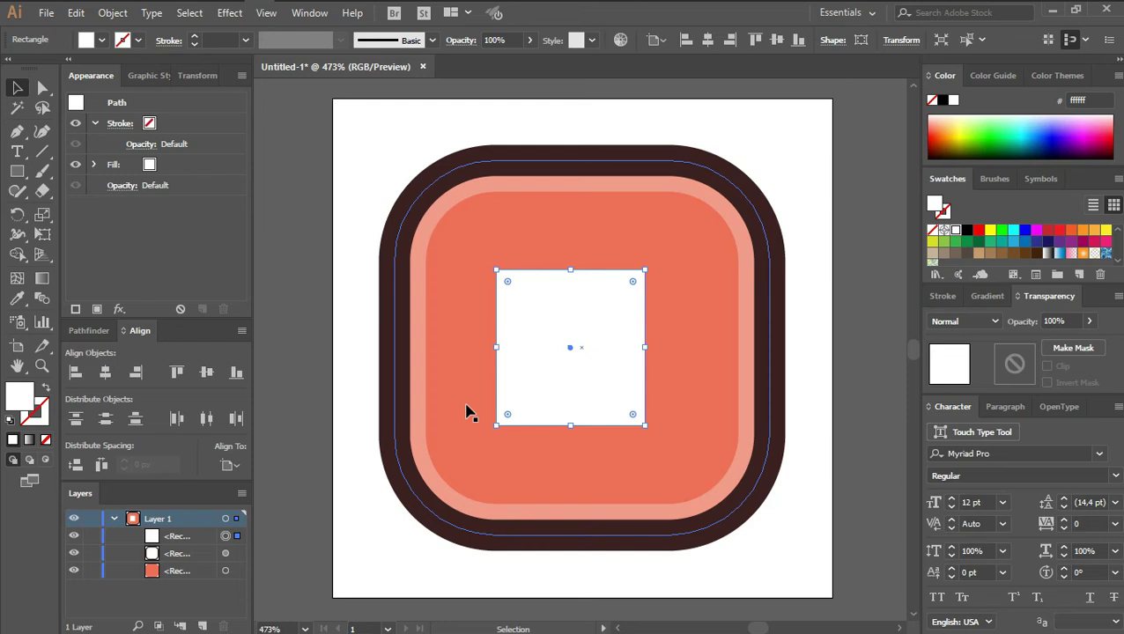
{"action": "key", "text": "shift+Right"}
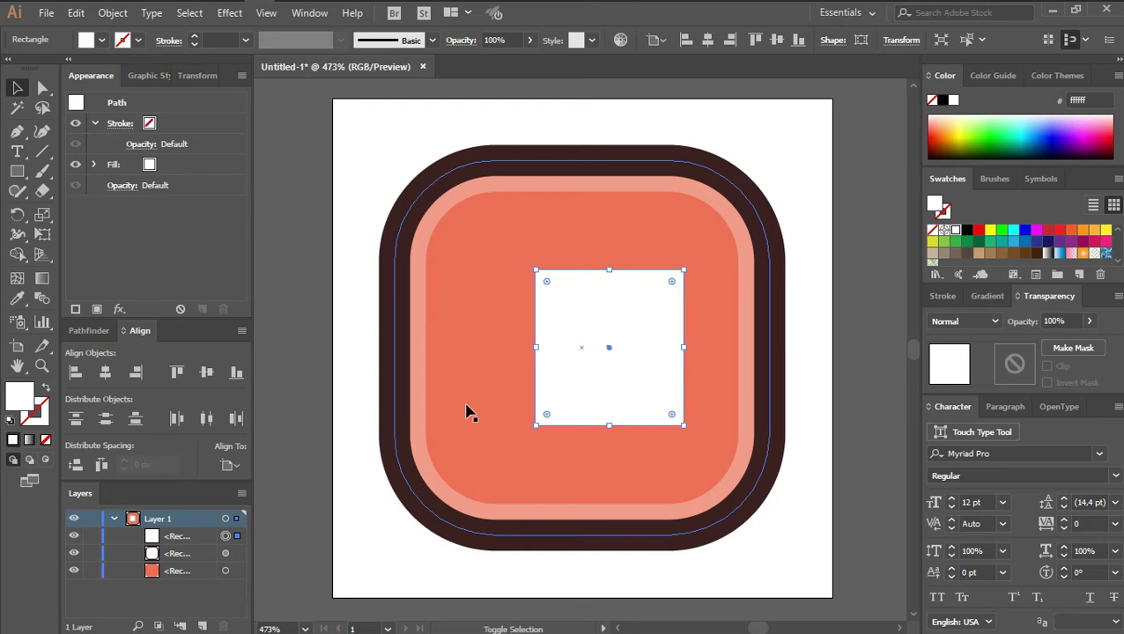
{"action": "key", "text": "Left"}
{"action": "key", "text": "Left"}
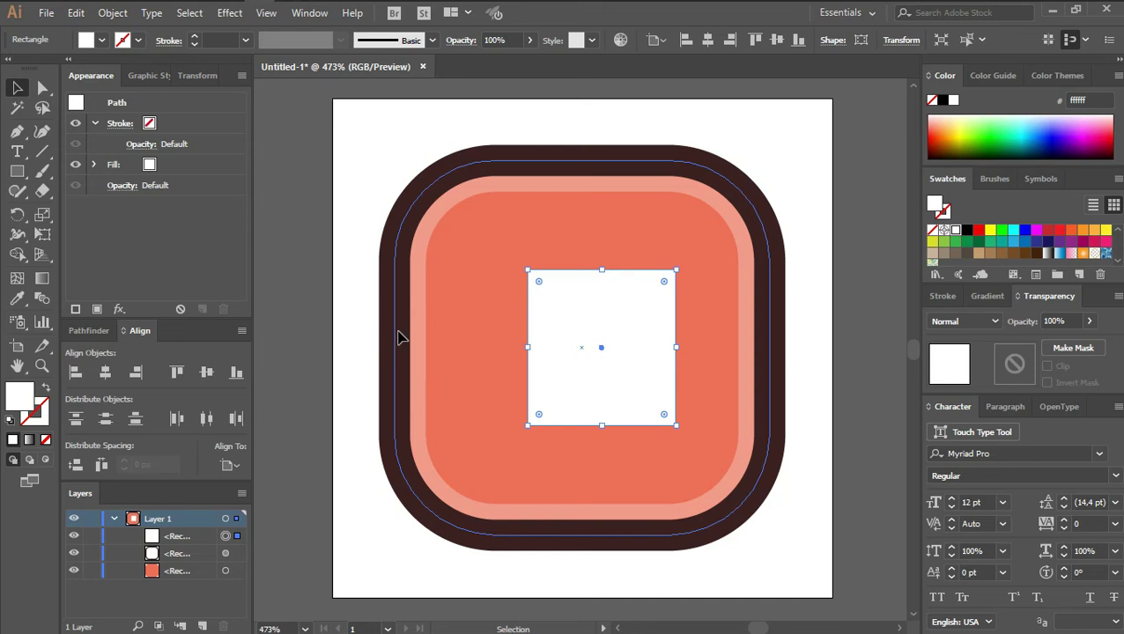
{"action": "left_click", "coordinate": [326, 347]}
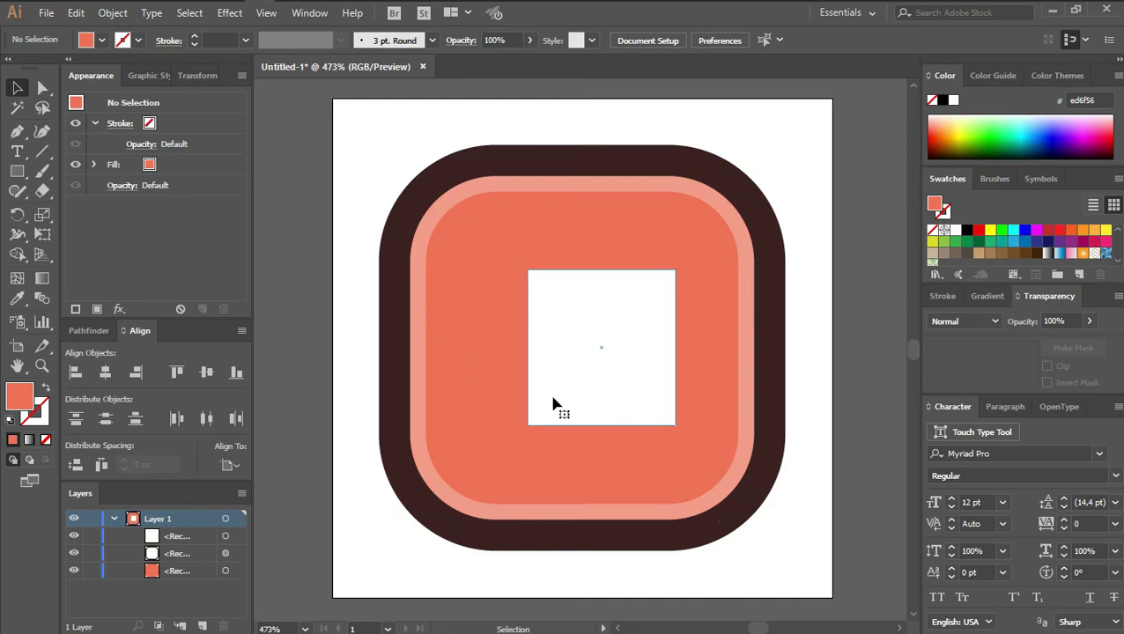
Step: Add anchor points midway along each side of the white rectangle
{"action": "left_click", "coordinate": [590, 349]}
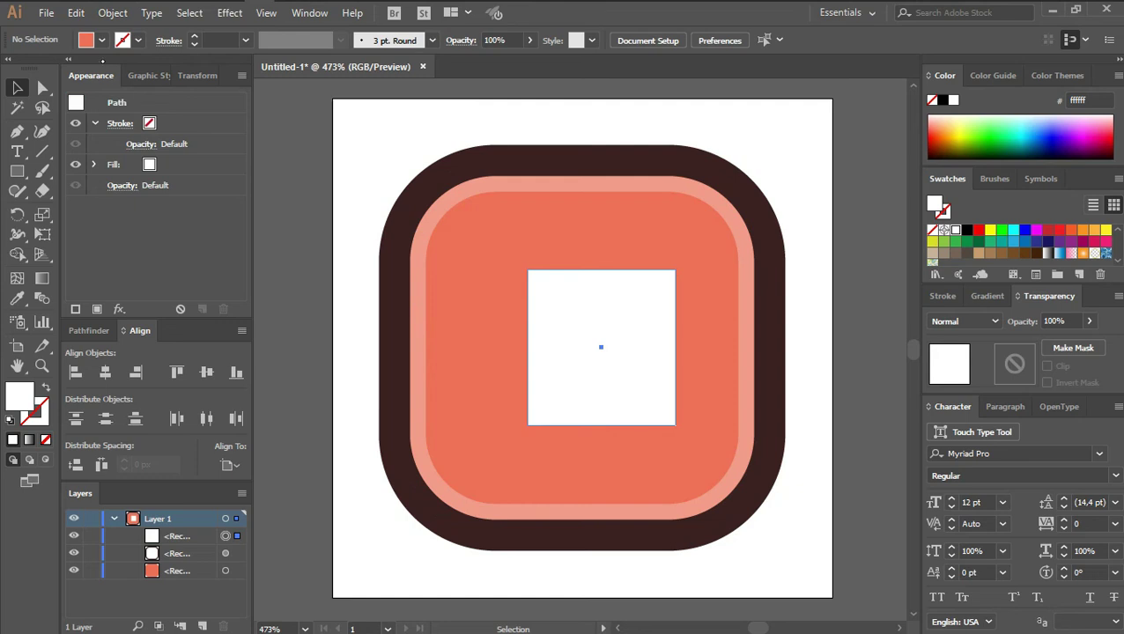
{"action": "left_click", "coordinate": [113, 12]}
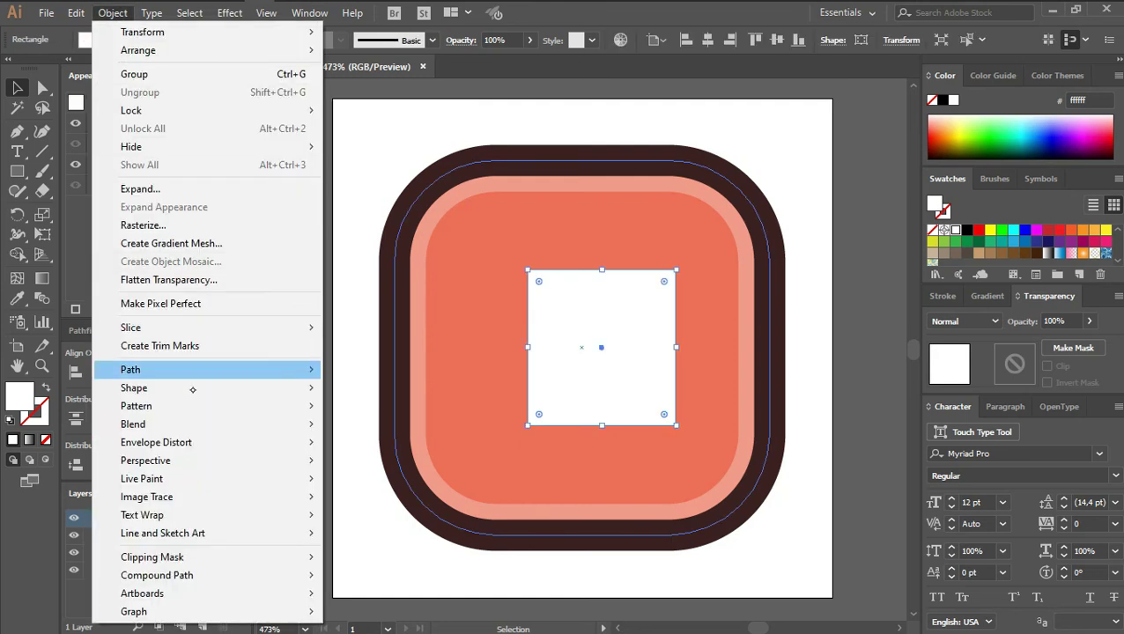
{"action": "mouse_move", "coordinate": [302, 378]}
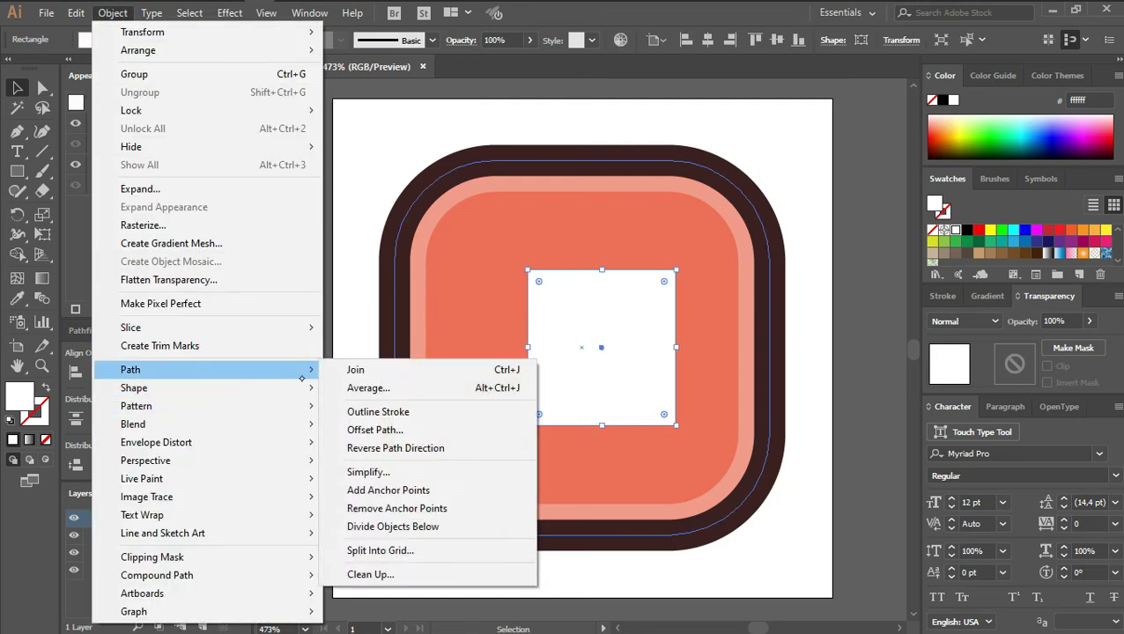
{"action": "left_click", "coordinate": [392, 490]}
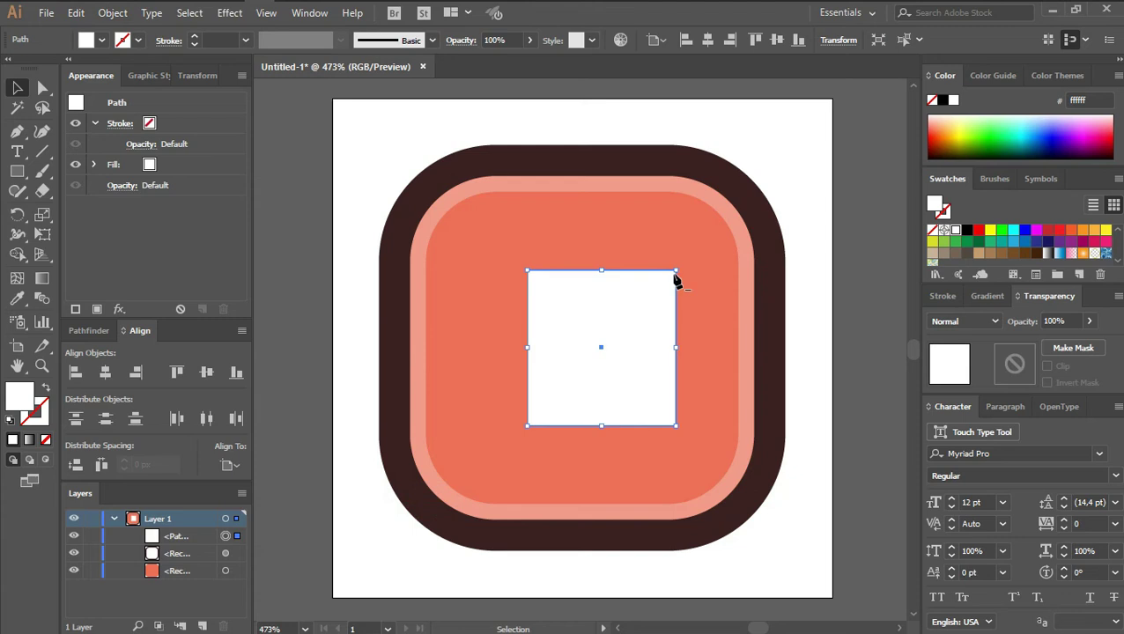
Step: Delete the rectangle's top-middle, bottom-middle and both right corner anchor points to form a right-pointing triangle
{"action": "key", "text": "p"}
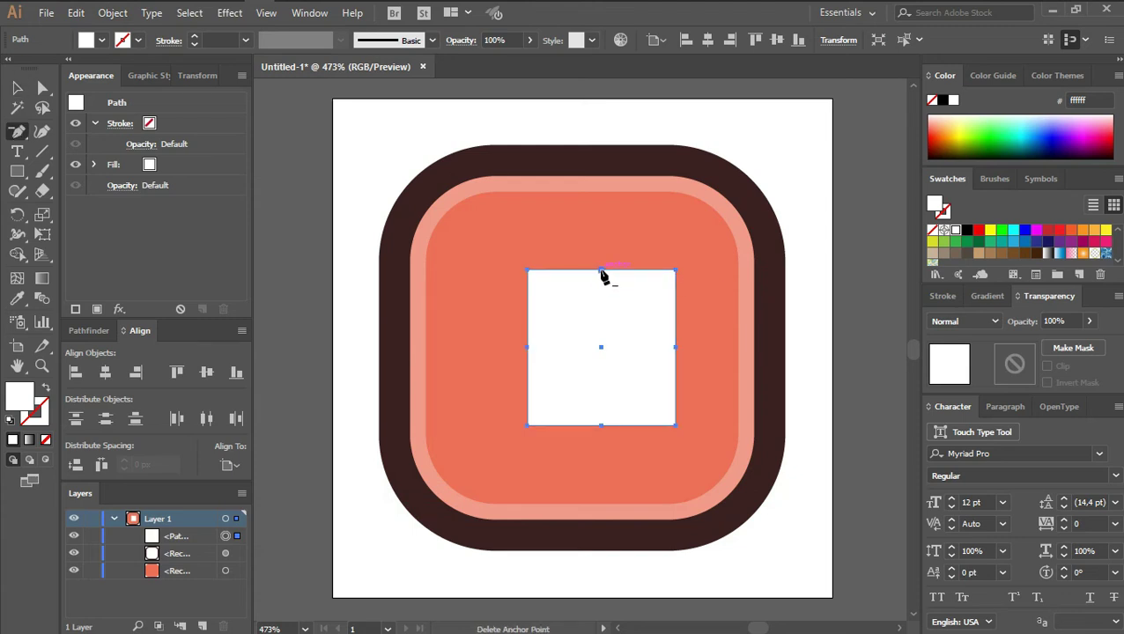
{"action": "left_click", "coordinate": [602, 425]}
{"action": "left_click", "coordinate": [602, 426]}
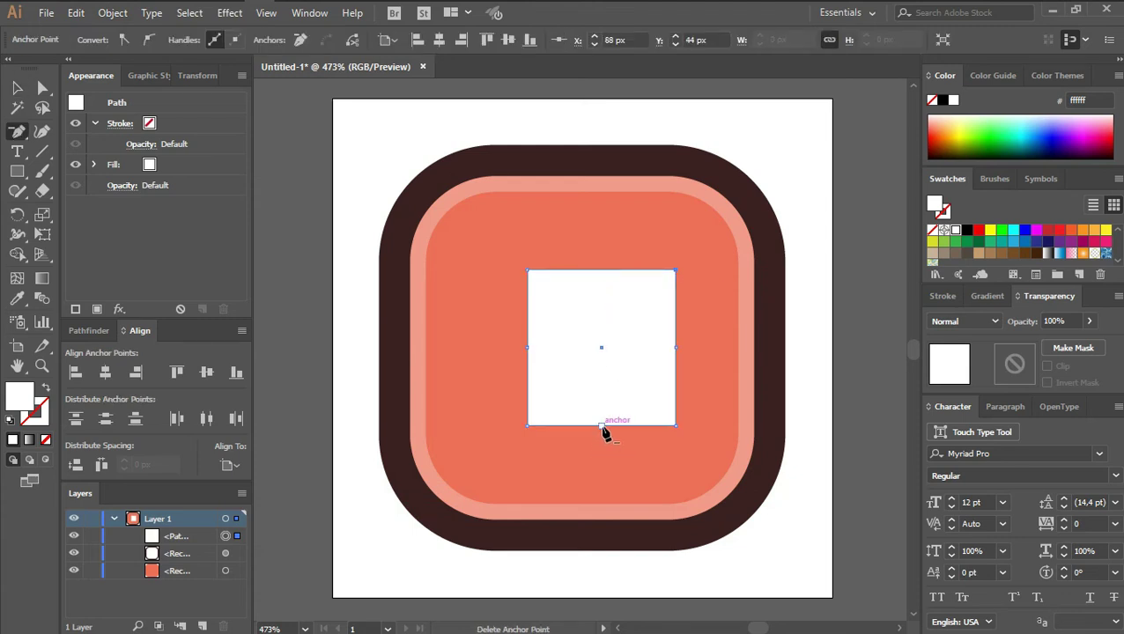
{"action": "left_click", "coordinate": [676, 272]}
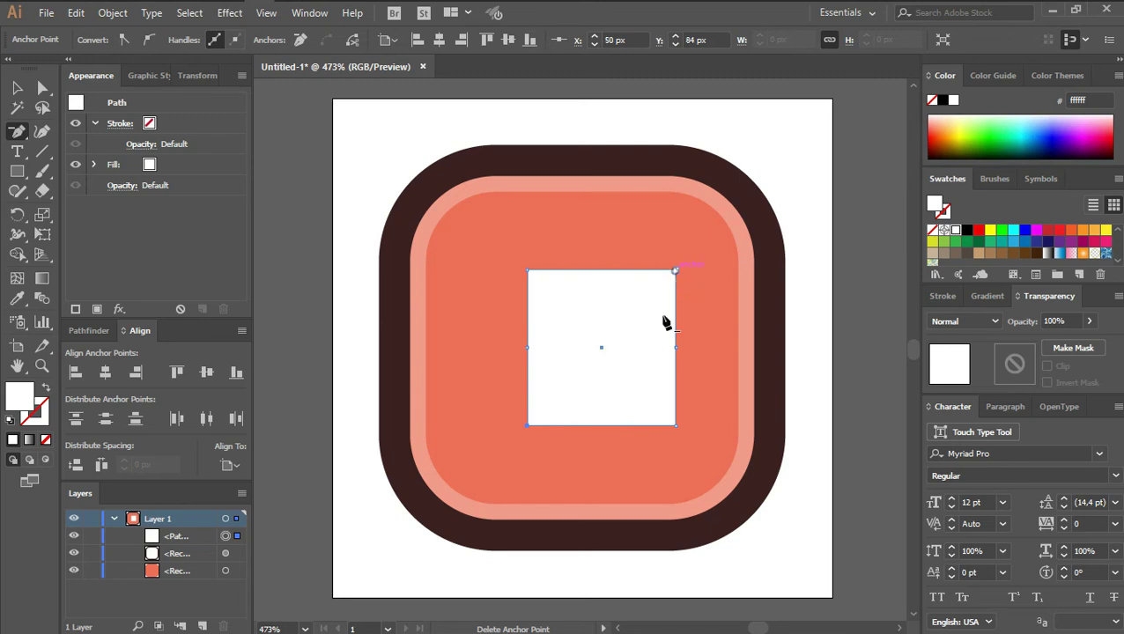
{"action": "left_click", "coordinate": [675, 426]}
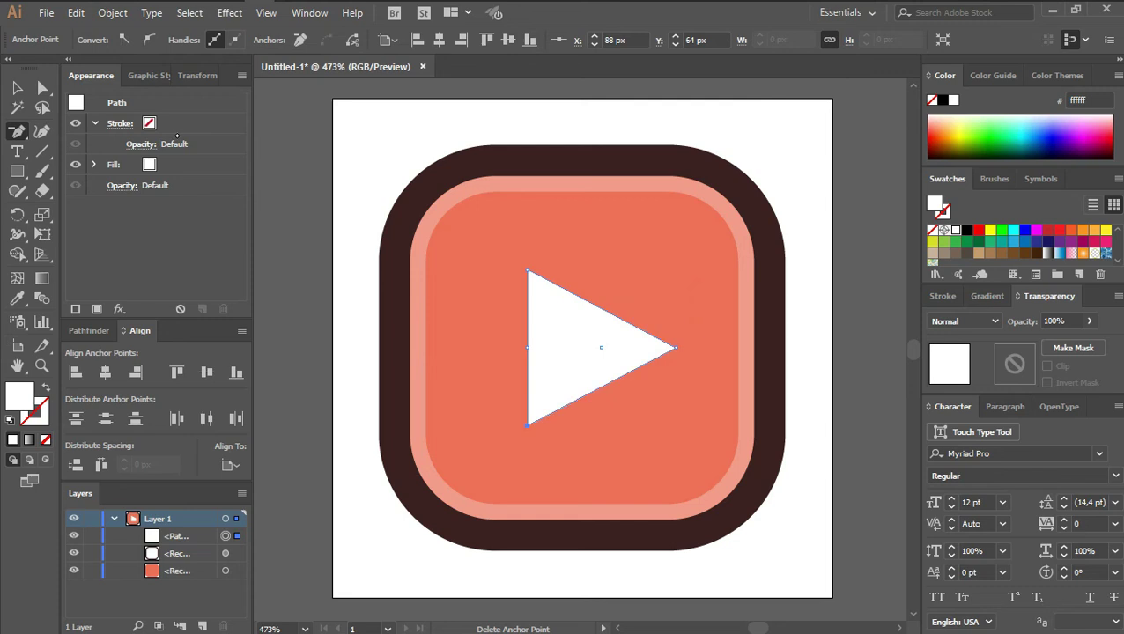
{"action": "left_click", "coordinate": [16, 87]}
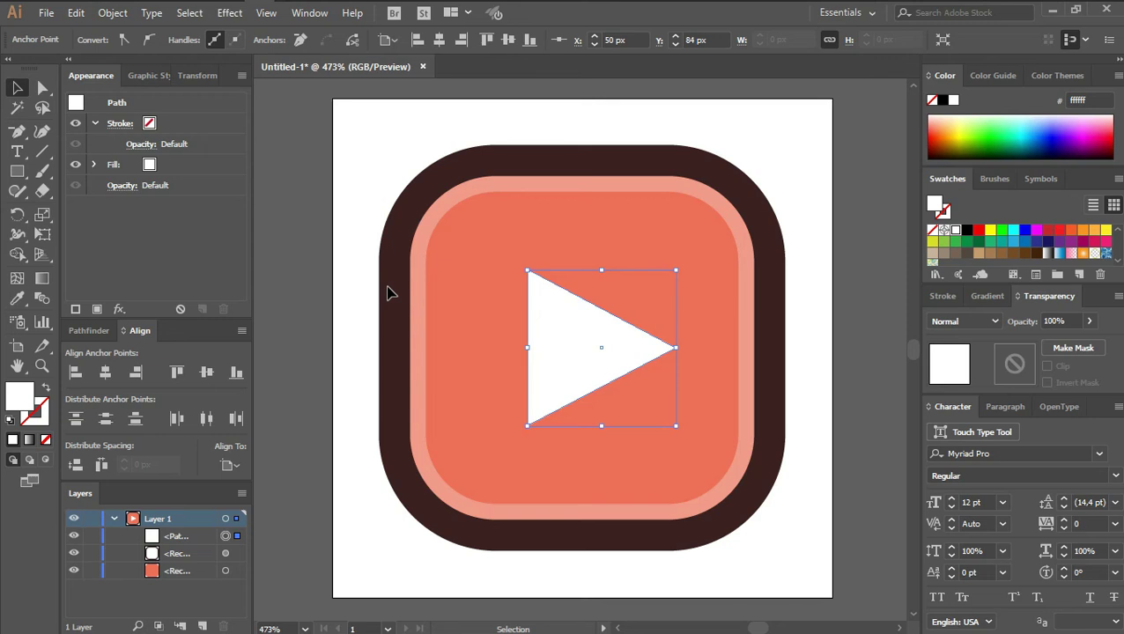
Step: Copy the lower half of the white triangle from its bottom-left anchor point and paste it in front as a separate path
{"action": "key", "text": "a"}
{"action": "left_click", "coordinate": [528, 424]}
{"action": "key", "text": "v"}
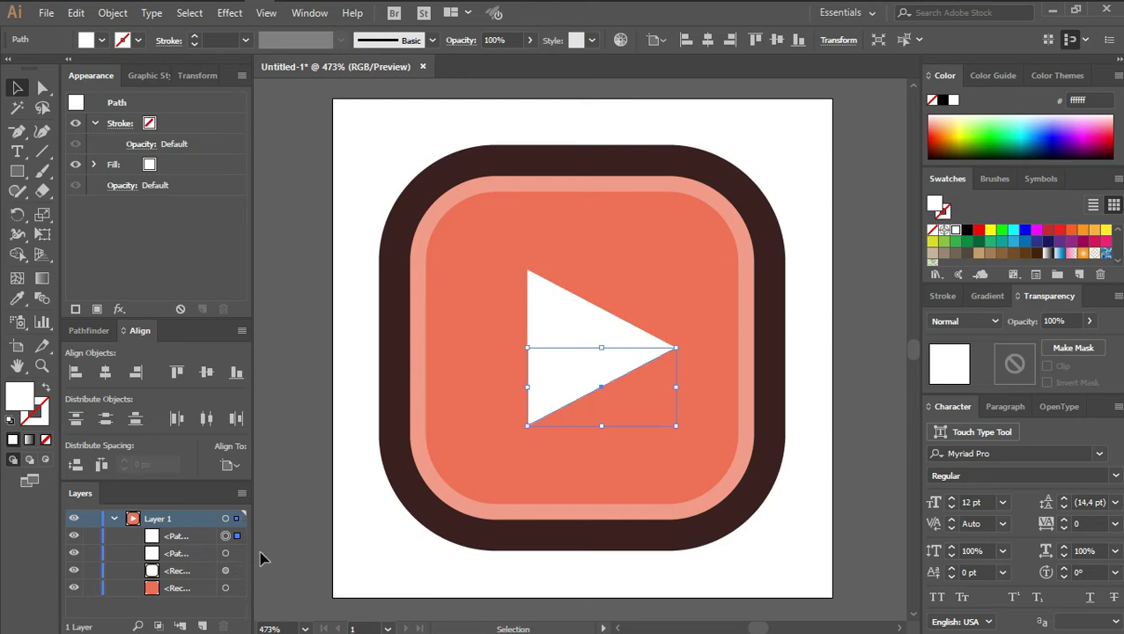
Step: Try to recolour the pasted lower-half triangle with the dark brown of the icon's outline
{"action": "key", "text": "i"}
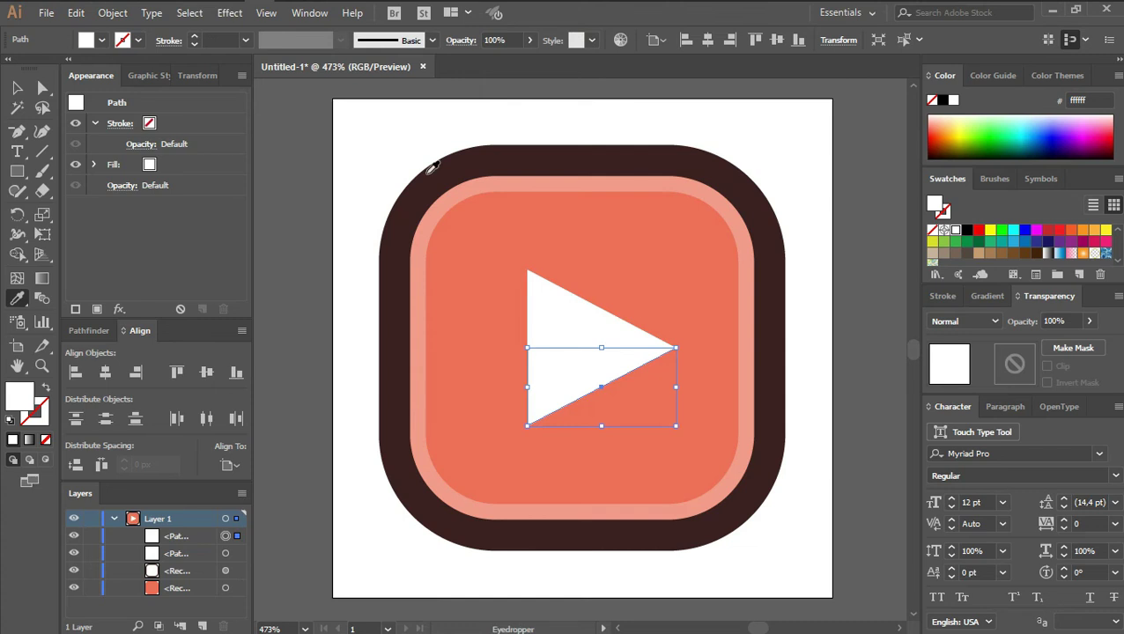
{"action": "left_click", "coordinate": [458, 160]}
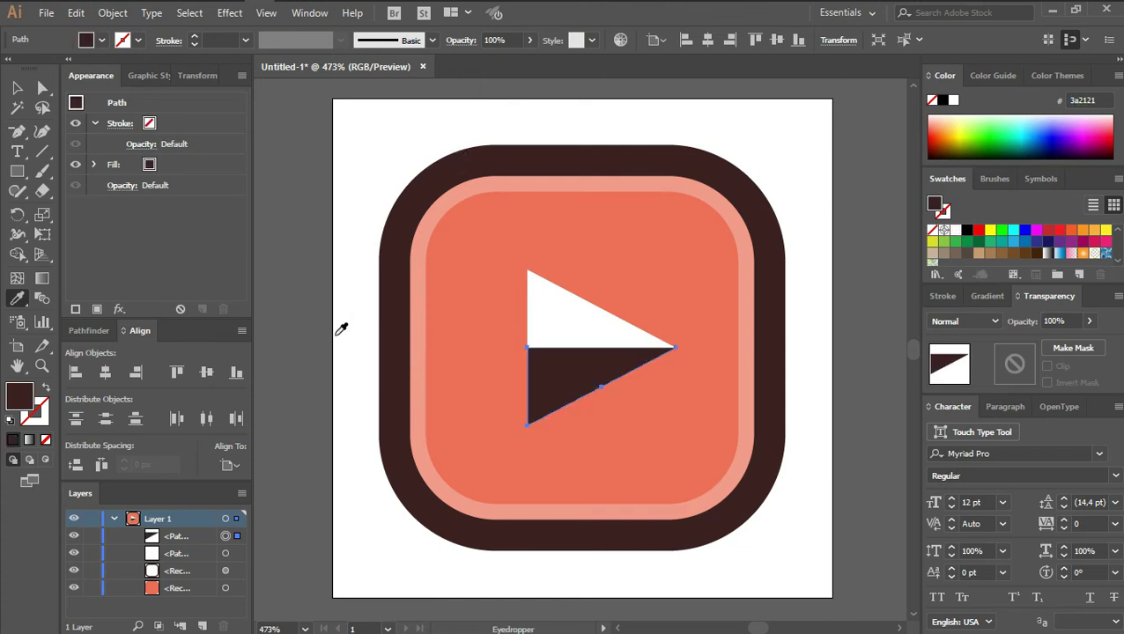
{"action": "key", "text": "v"}
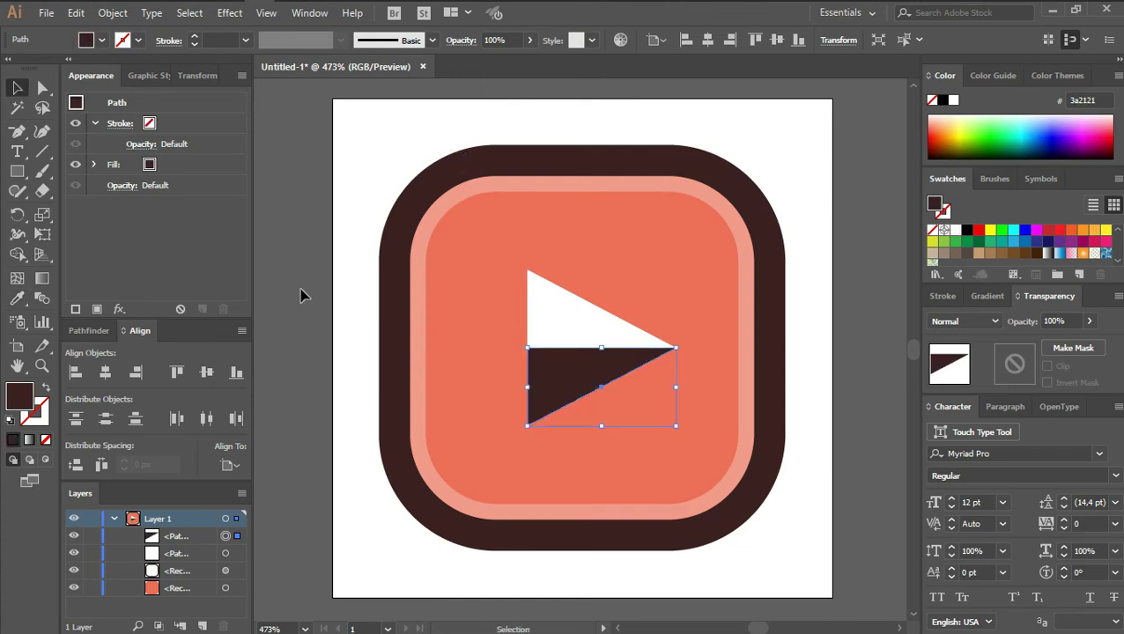
{"action": "left_click", "coordinate": [299, 322]}
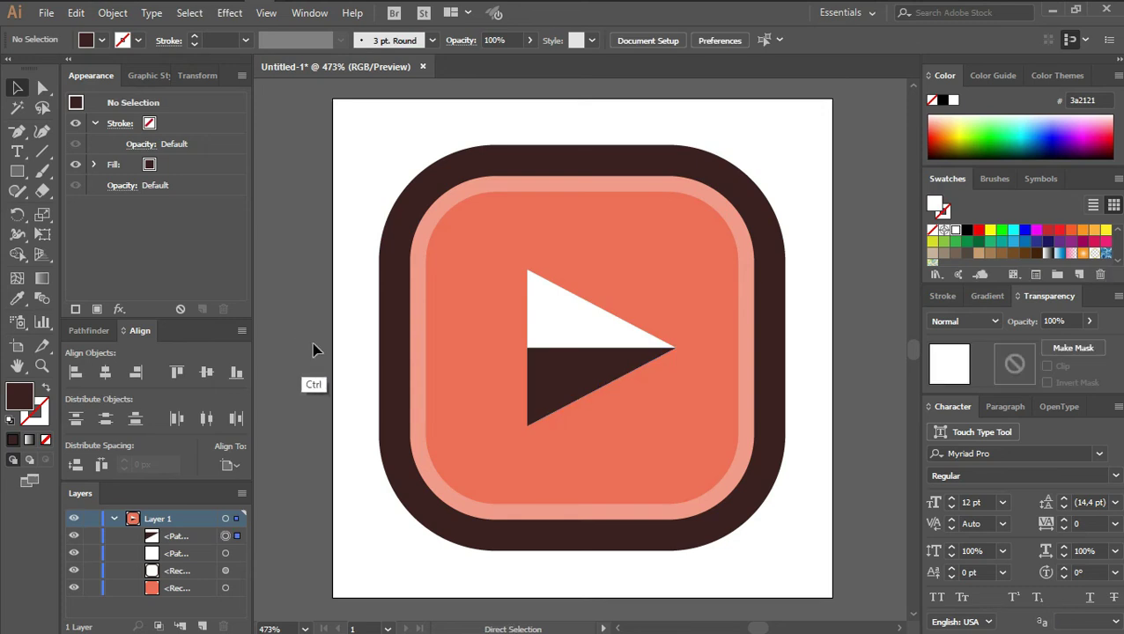
Step: Undo the brown recolouring and remove the pasted lower-half triangle
{"action": "key", "text": "ctrl+z"}
{"action": "key", "text": "ctrl+z"}
{"action": "left_click", "coordinate": [306, 354]}
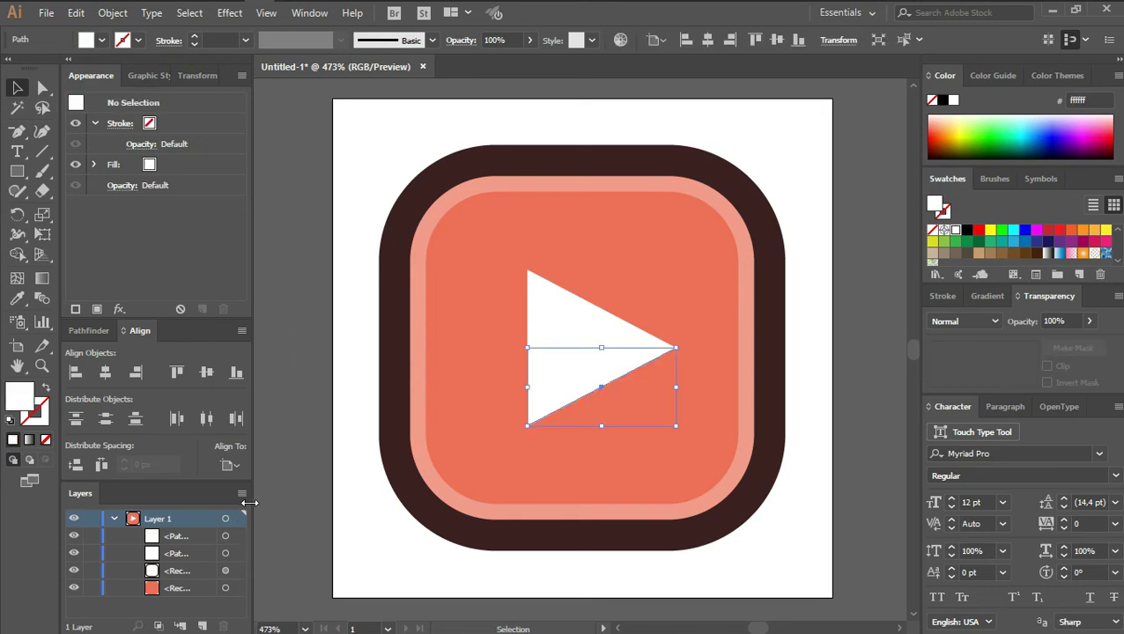
{"action": "key", "text": "ctrl+z"}
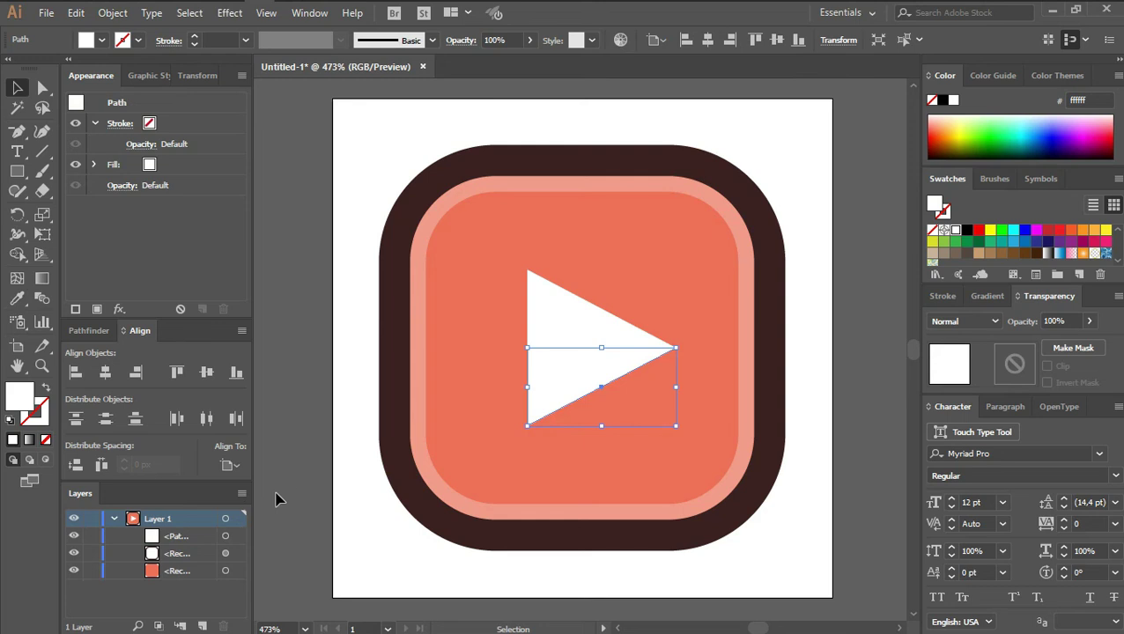
{"action": "key", "text": "Delete"}
Step: Paste a copy of the whole white triangle in front and apply the icon's unfilled 8 pt dark brown outline style to it
{"action": "left_click", "coordinate": [236, 535]}
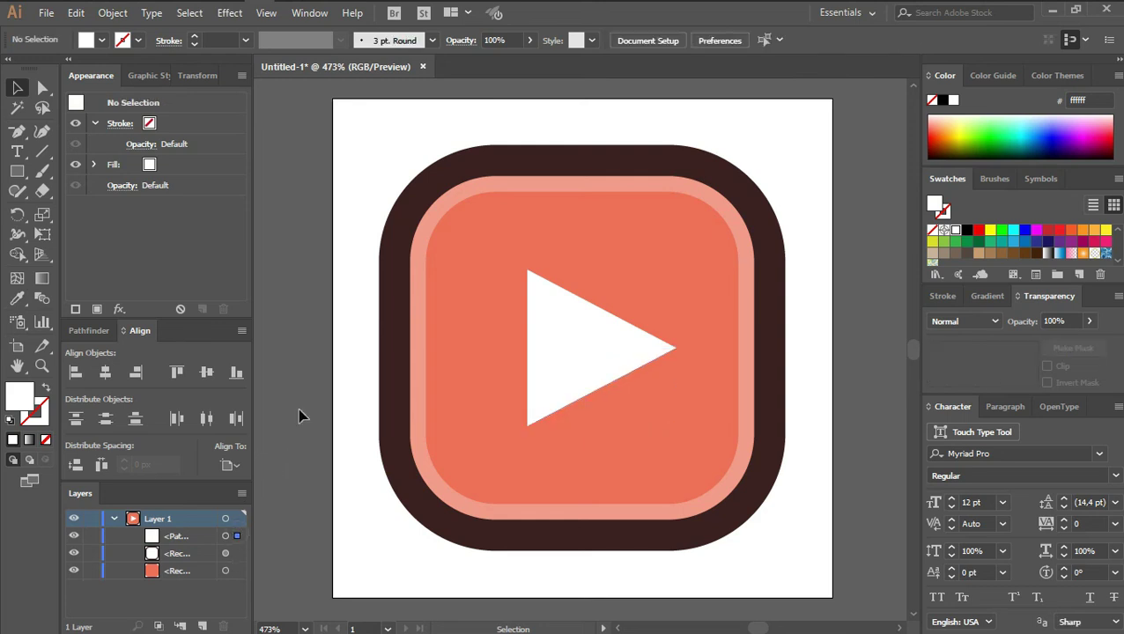
{"action": "key", "text": "ctrl+c"}
{"action": "key", "text": "ctrl+f"}
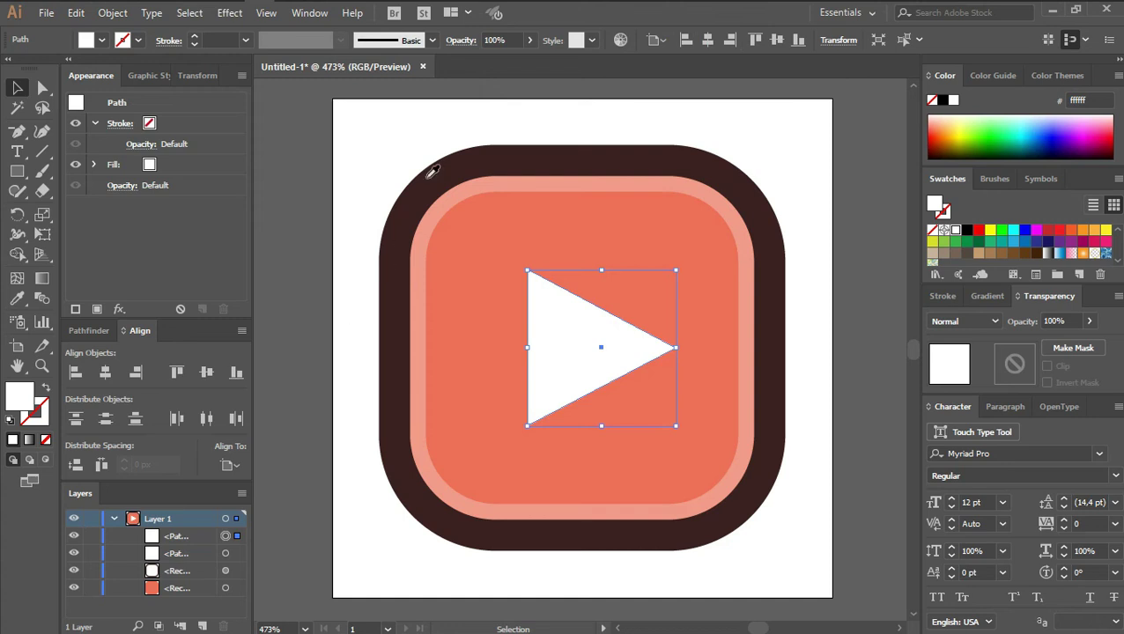
{"action": "key", "text": "i"}
{"action": "left_click", "coordinate": [434, 207]}
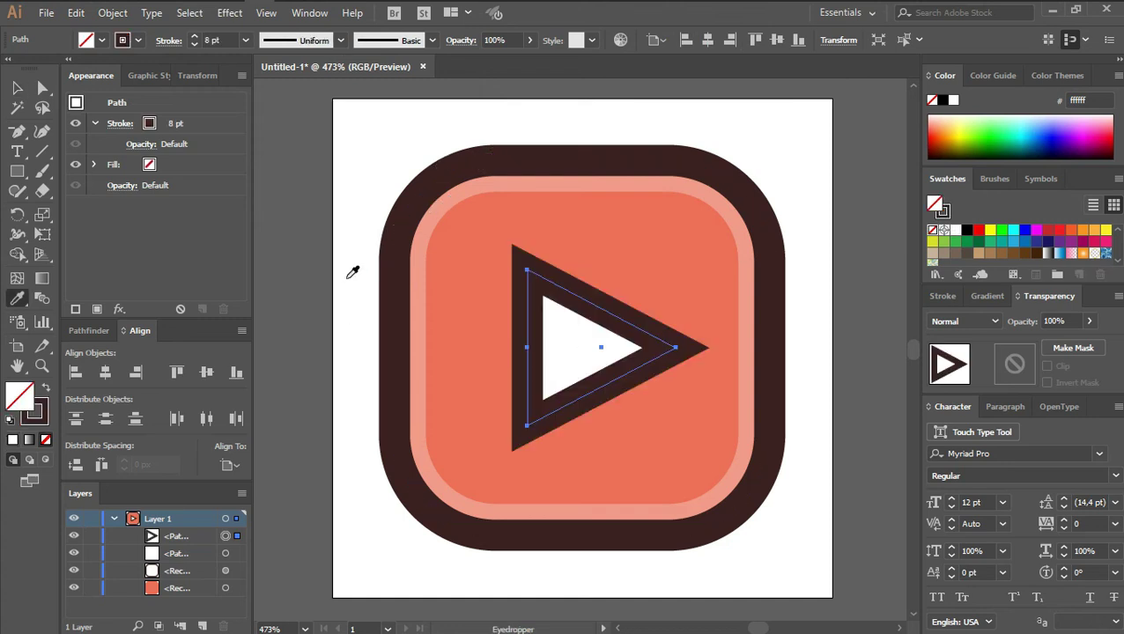
{"action": "key", "text": "v"}
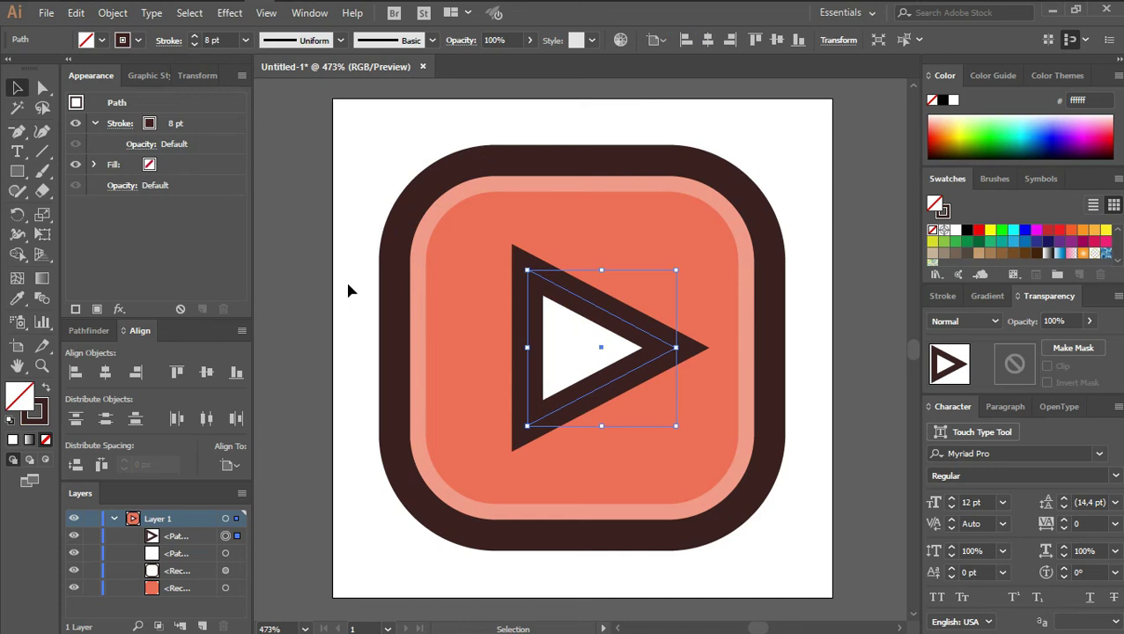
Step: Give the triangle's dark brown stroke rounded corner joins and deselect it
{"action": "left_click", "coordinate": [121, 125]}
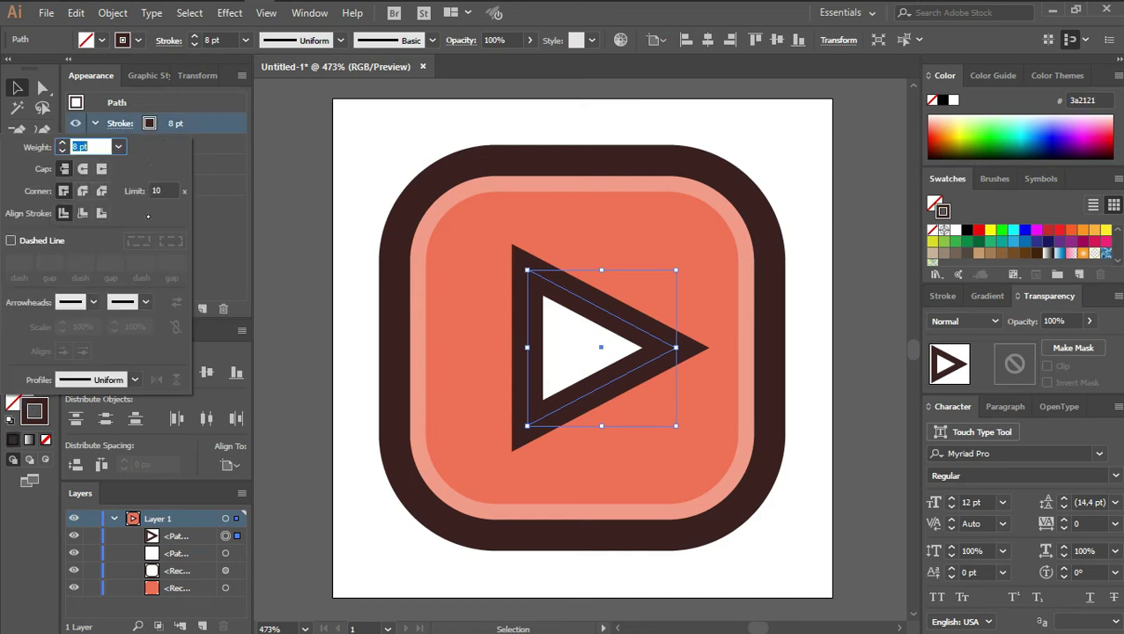
{"action": "left_click", "coordinate": [101, 190]}
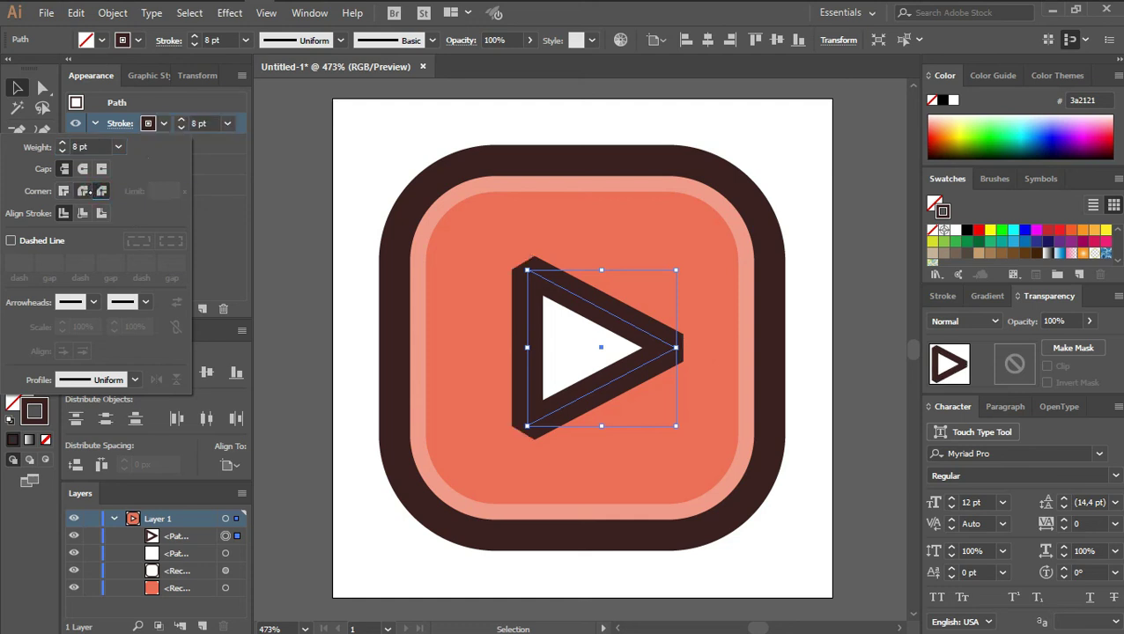
{"action": "left_click", "coordinate": [82, 191]}
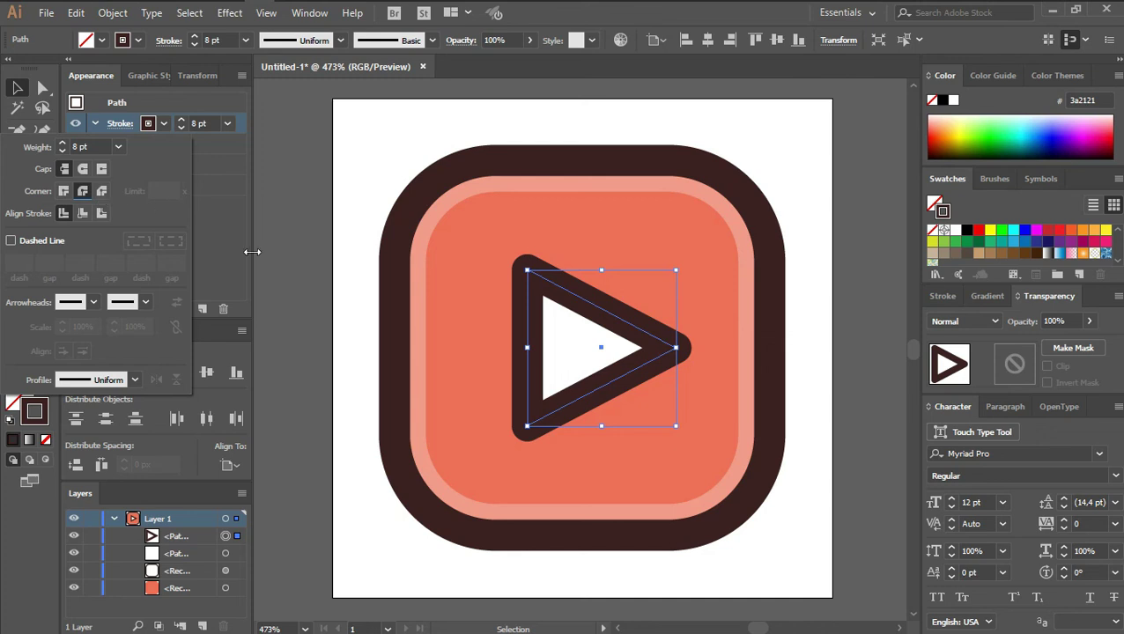
{"action": "left_click", "coordinate": [286, 299]}
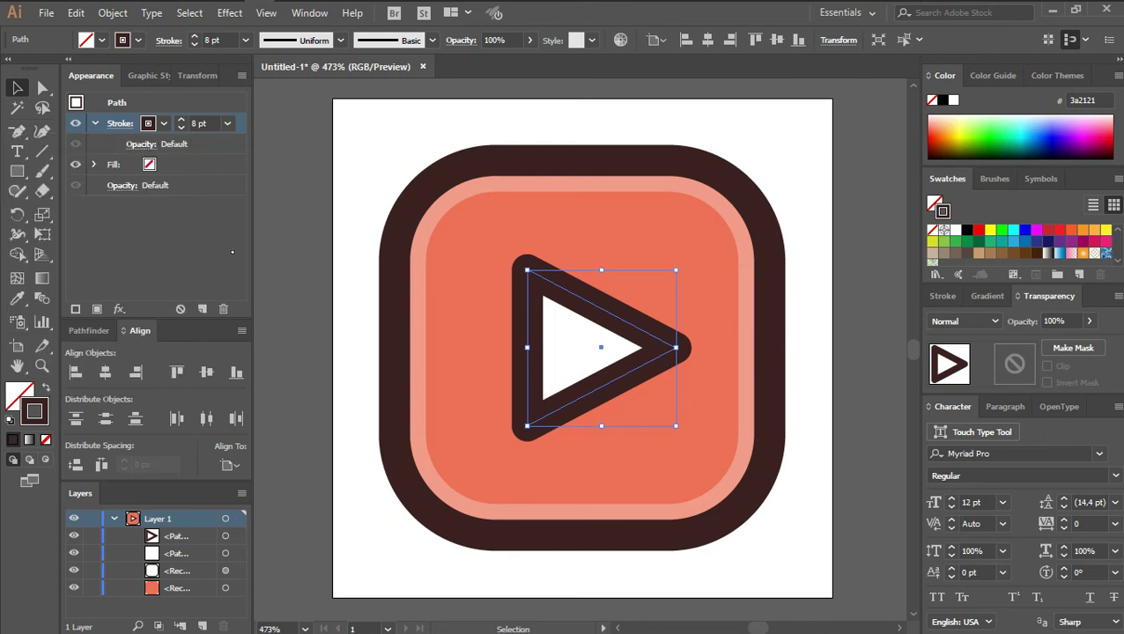
{"action": "left_click", "coordinate": [275, 287]}
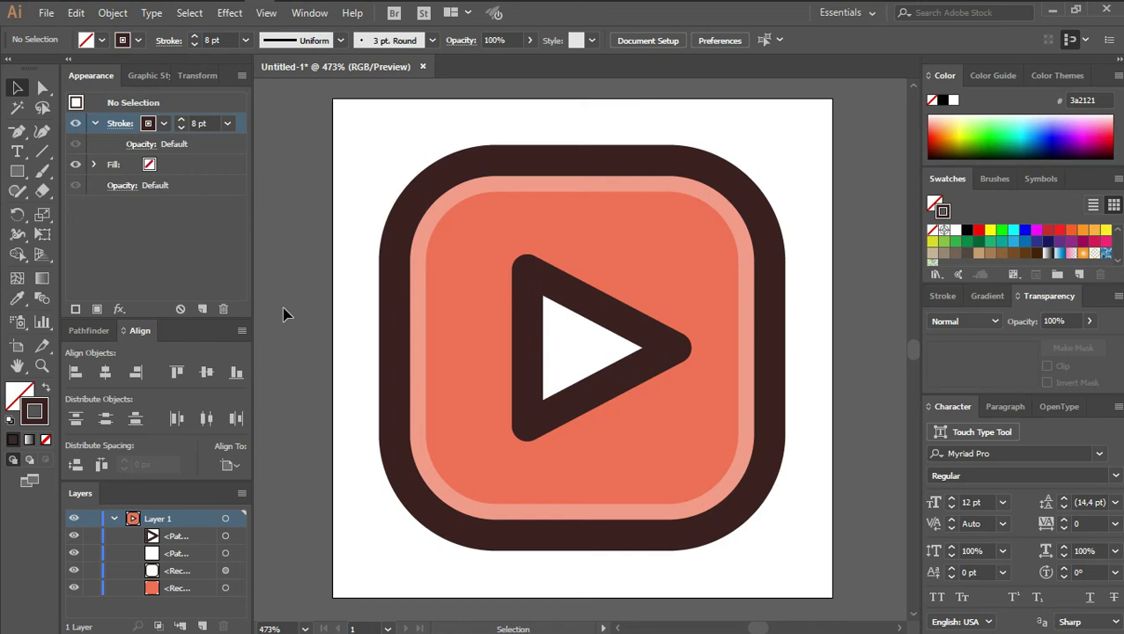
Step: Group all the icon artwork and try aligning the group to the artboard's top edge
{"action": "key", "text": "ctrl+a"}
{"action": "key", "text": "ctrl+g"}
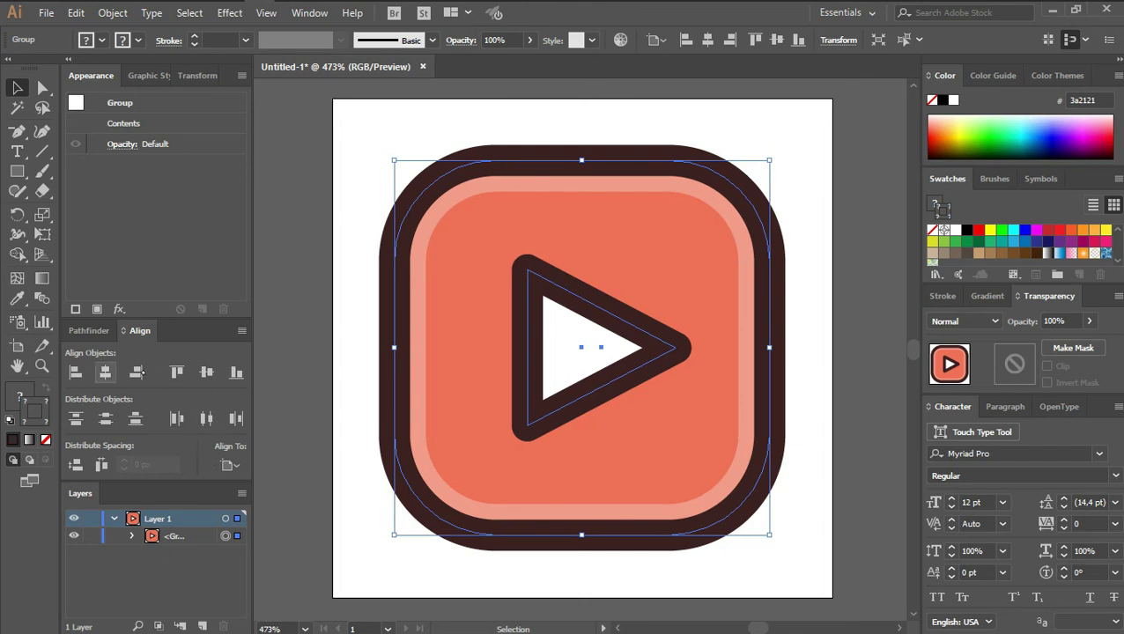
{"action": "left_click", "coordinate": [176, 371]}
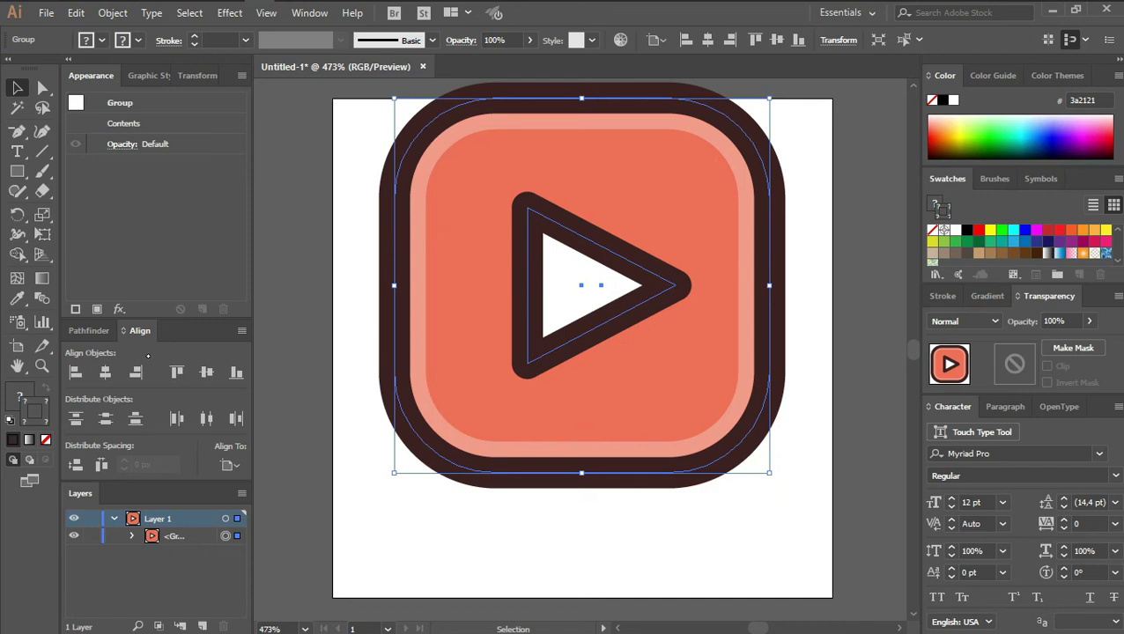
{"action": "key", "text": "ctrl+z"}
Step: Nudge the icon group up by about 8 px, leaving a small margin below the artboard's top edge, and deselect it
{"action": "key", "text": "Up"}
{"action": "key", "text": "Up"}
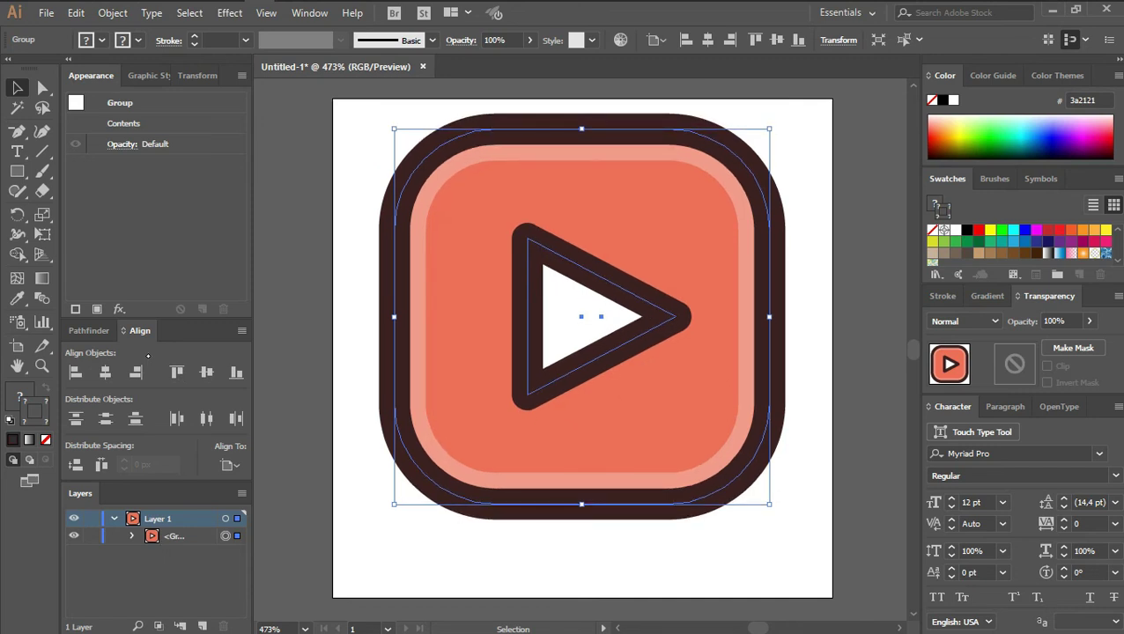
{"action": "key", "text": "Up"}
{"action": "key", "text": "Up"}
{"action": "key", "text": "Up"}
{"action": "key", "text": "Up"}
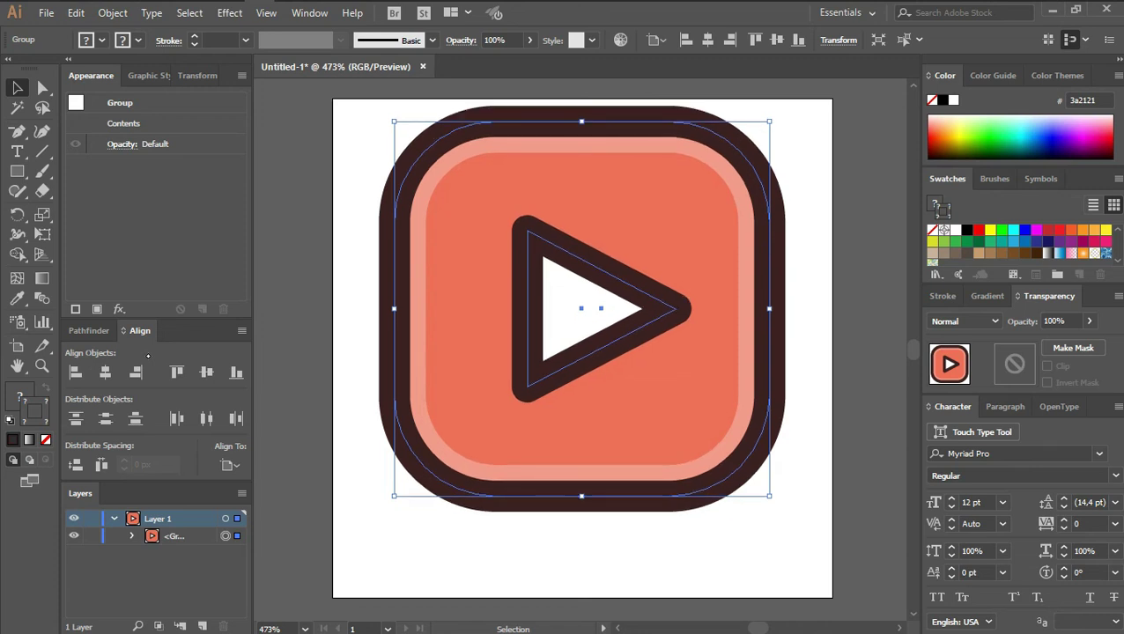
{"action": "key", "text": "Down"}
{"action": "key", "text": "Down"}
{"action": "key", "text": "Down"}
{"action": "key", "text": "Down"}
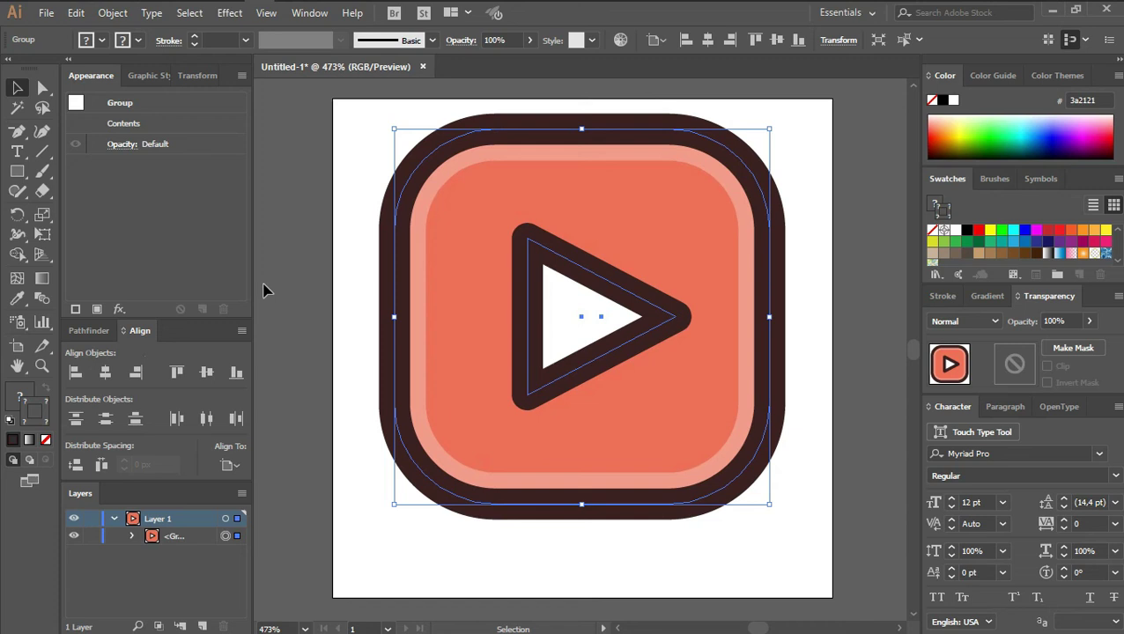
{"action": "left_click", "coordinate": [294, 310]}
Step: Create a flat ellipse 88 px wide and about 10 px high
{"action": "key", "text": "l"}
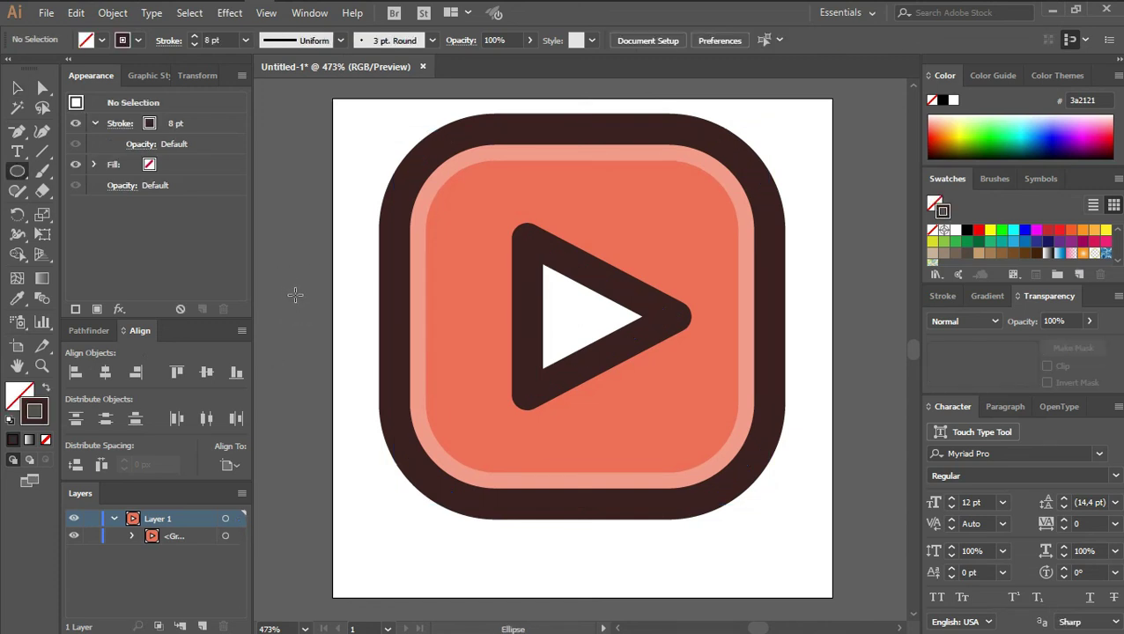
{"action": "left_click", "coordinate": [272, 301]}
{"action": "type", "text": "58"}
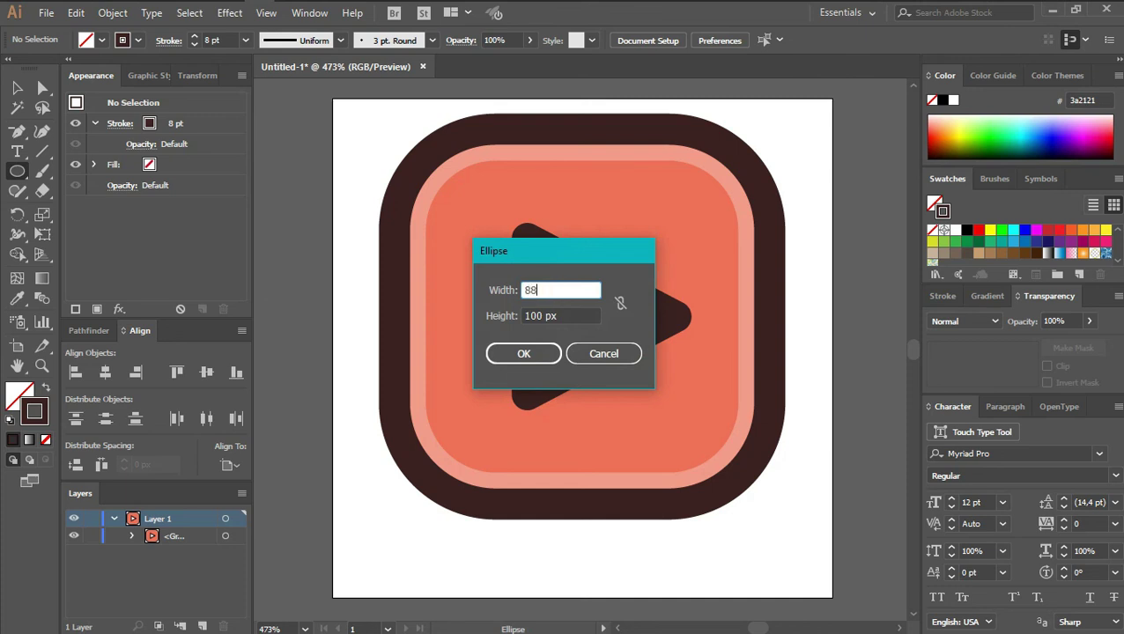
{"action": "key", "text": "Tab"}
{"action": "type", "text": "58"}
{"action": "key", "text": "Return"}
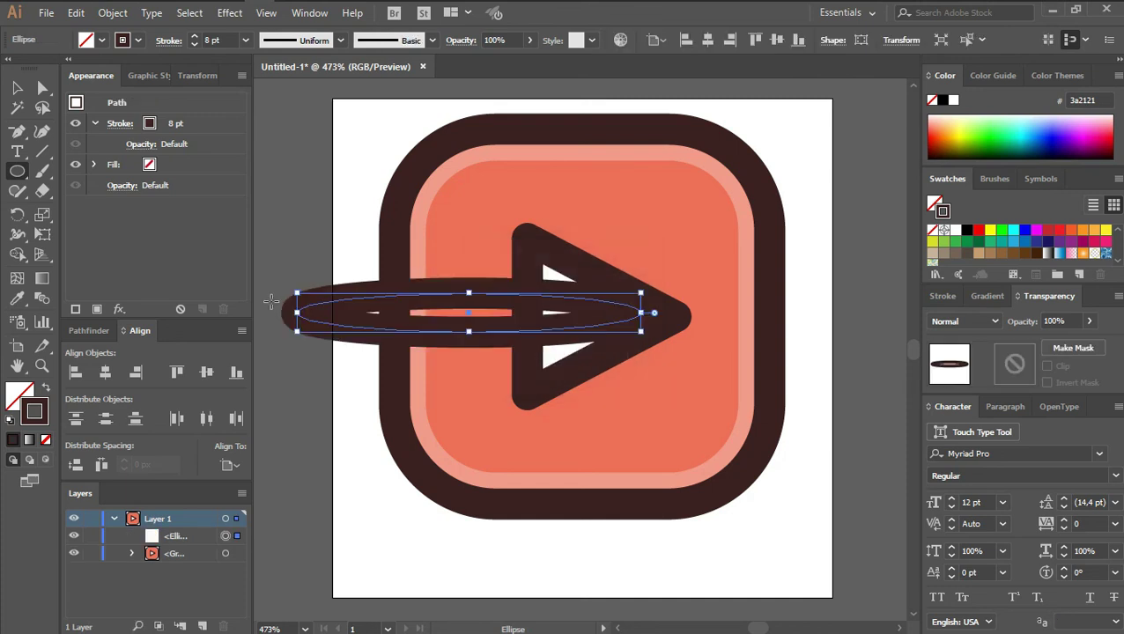
Step: Swap the ellipse to a dark brown fill without stroke and align it to the artboard's bottom centre
{"action": "key", "text": "v"}
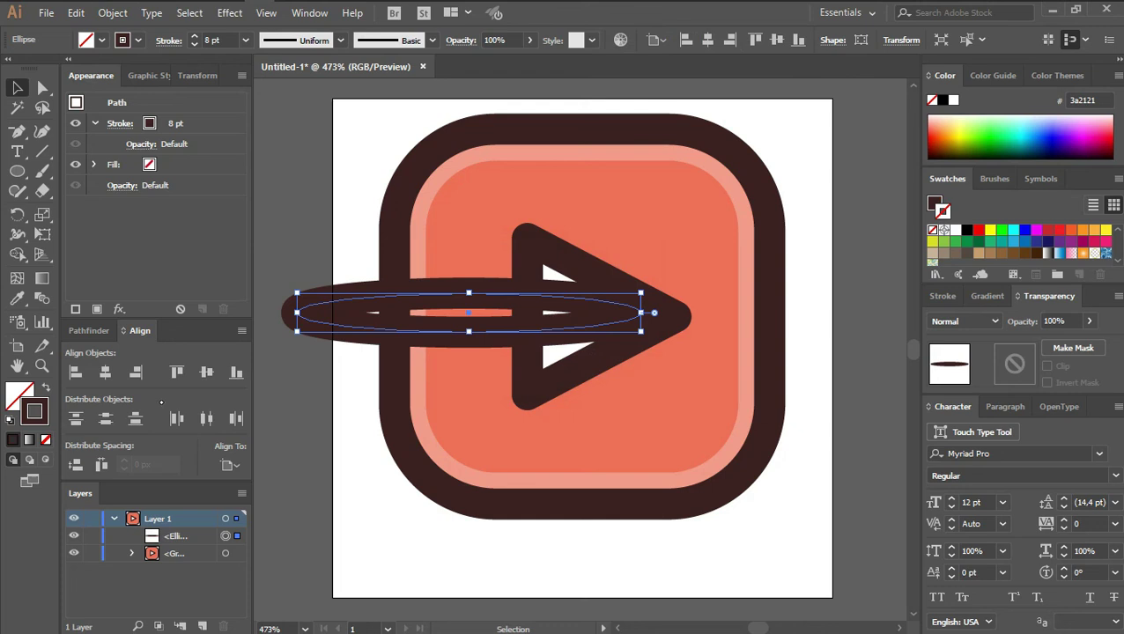
{"action": "key", "text": "shift+x"}
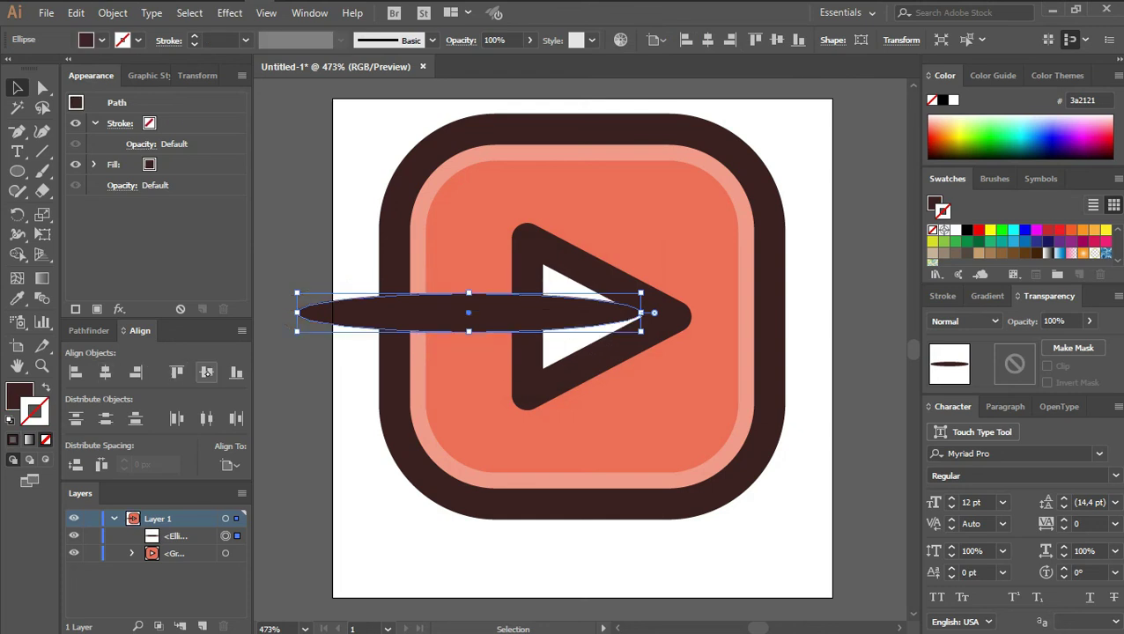
{"action": "left_click", "coordinate": [105, 372]}
{"action": "left_click", "coordinate": [236, 372]}
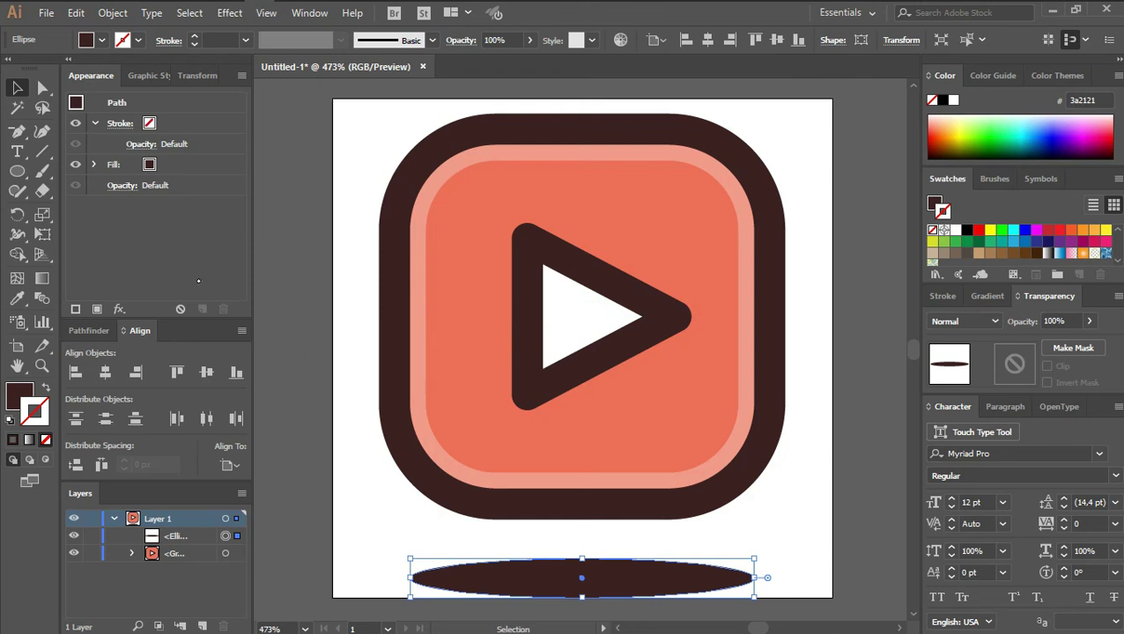
Step: Set the ellipse's stroke opacity to 20%
{"action": "left_click", "coordinate": [141, 144]}
{"action": "type", "text": "20"}
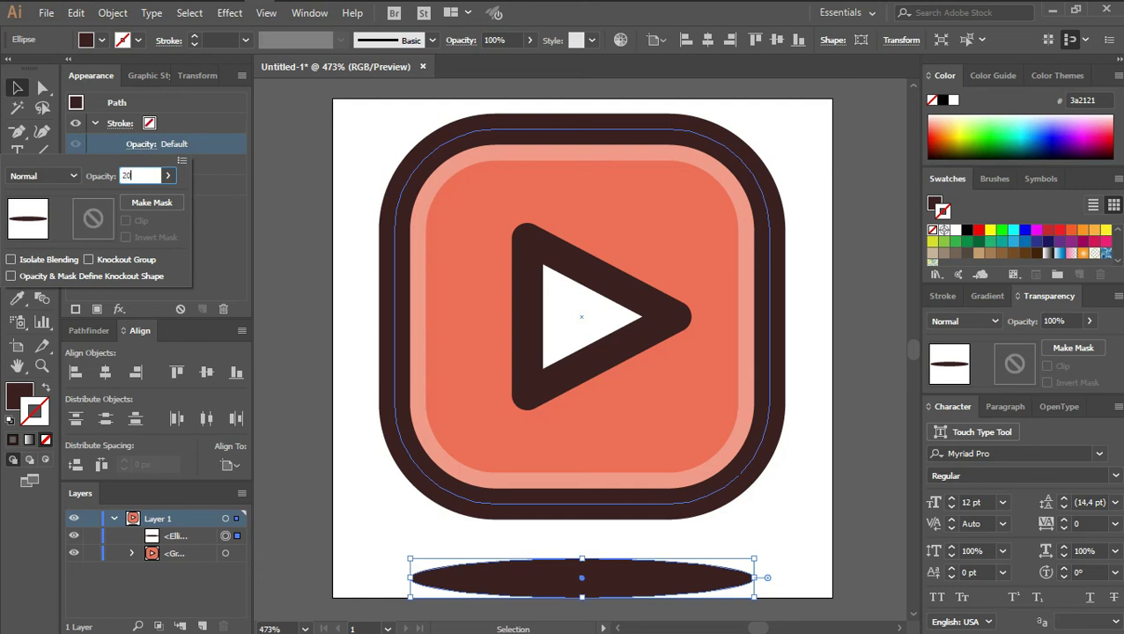
{"action": "key", "text": "Return"}
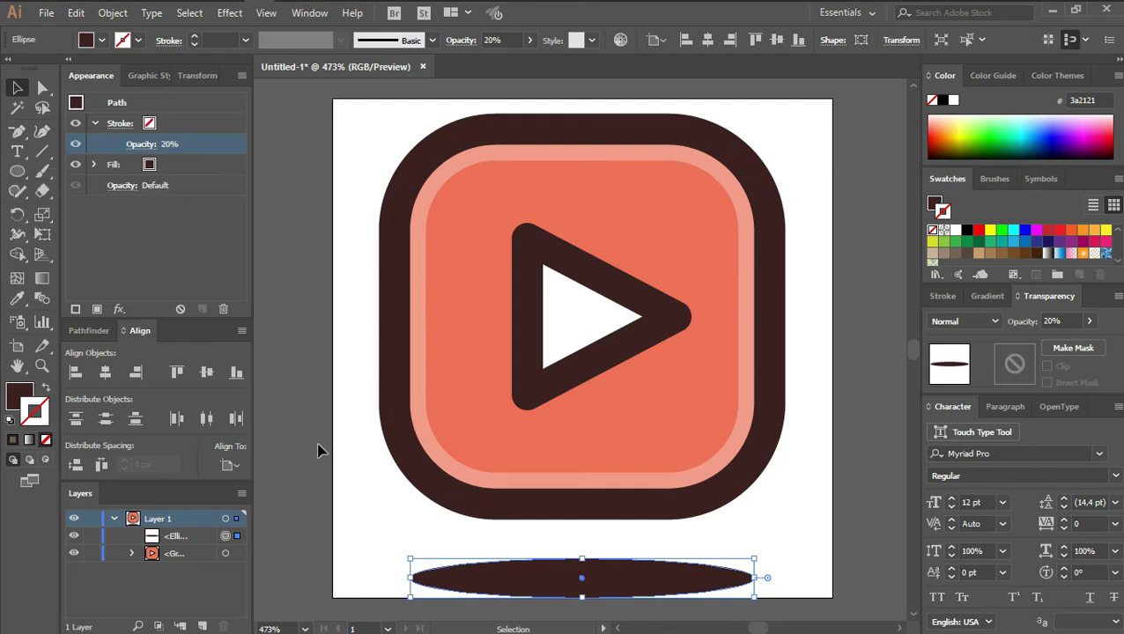
Step: Set the ellipse's fill opacity to 20% so it forms a faint shadow, and deselect it
{"action": "left_click", "coordinate": [190, 164]}
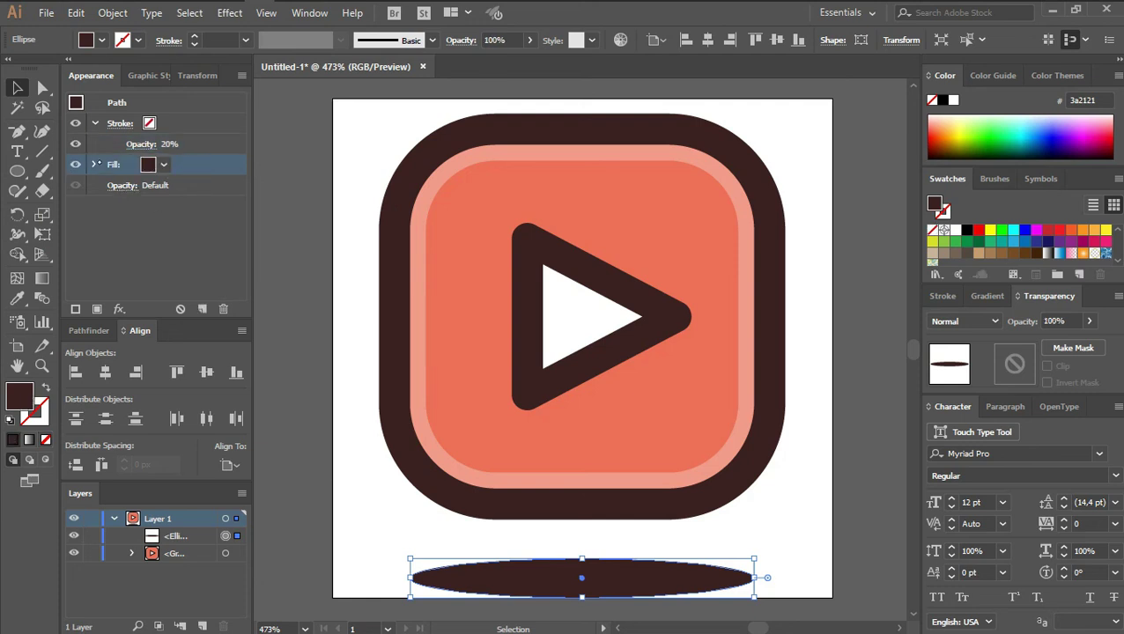
{"action": "left_click", "coordinate": [93, 164]}
{"action": "left_click", "coordinate": [143, 185]}
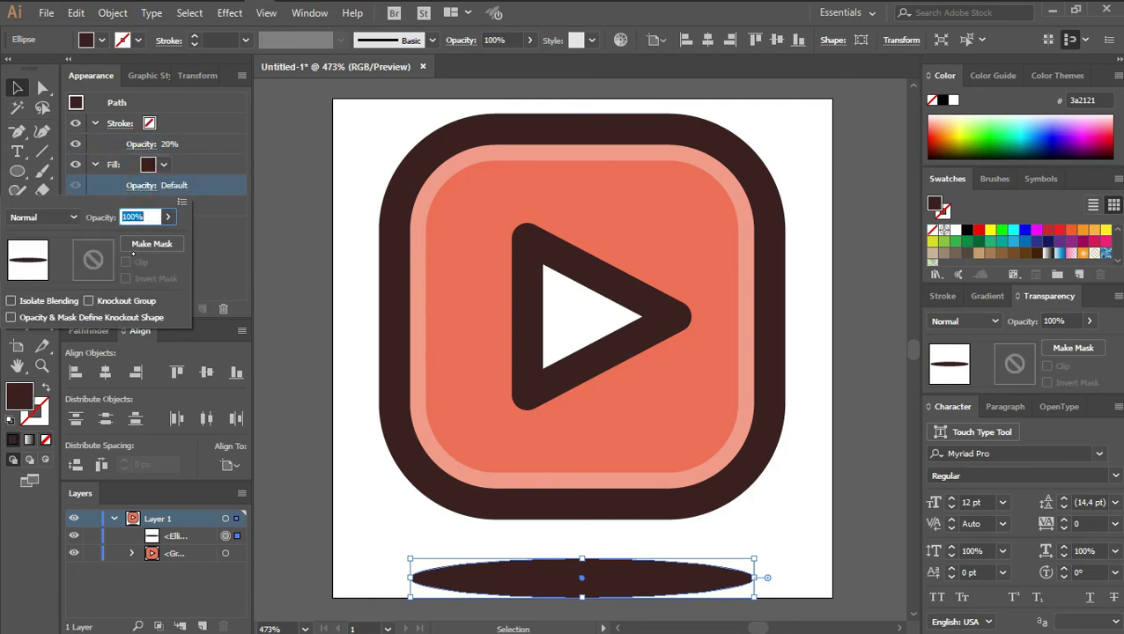
{"action": "type", "text": "20"}
{"action": "key", "text": "Return"}
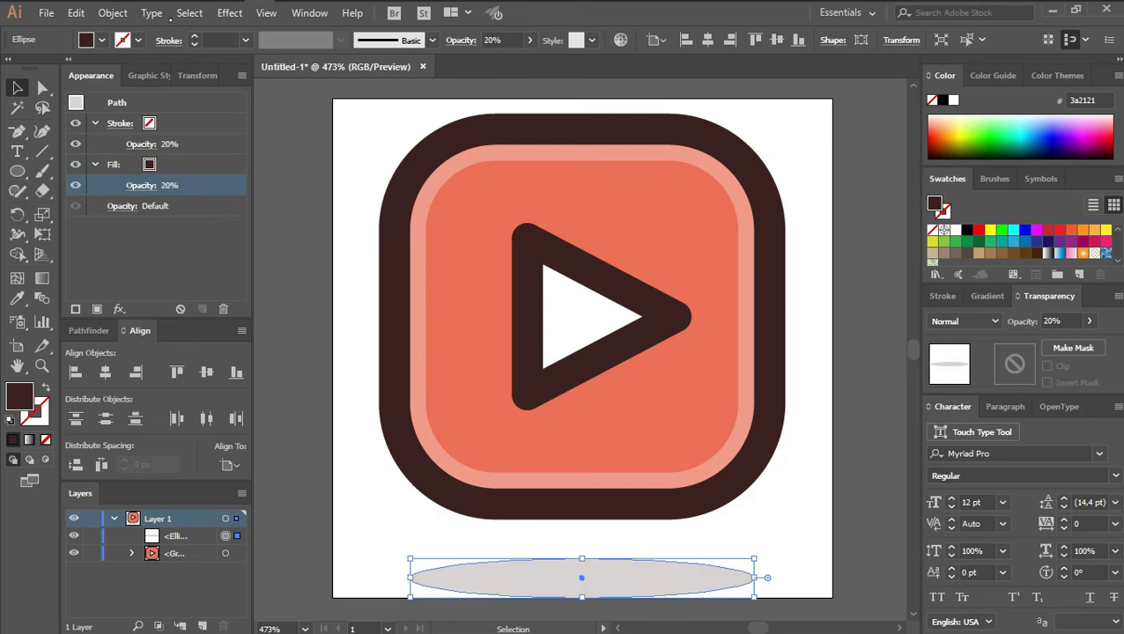
{"action": "left_click", "coordinate": [310, 404]}
{"action": "left_click", "coordinate": [286, 418]}
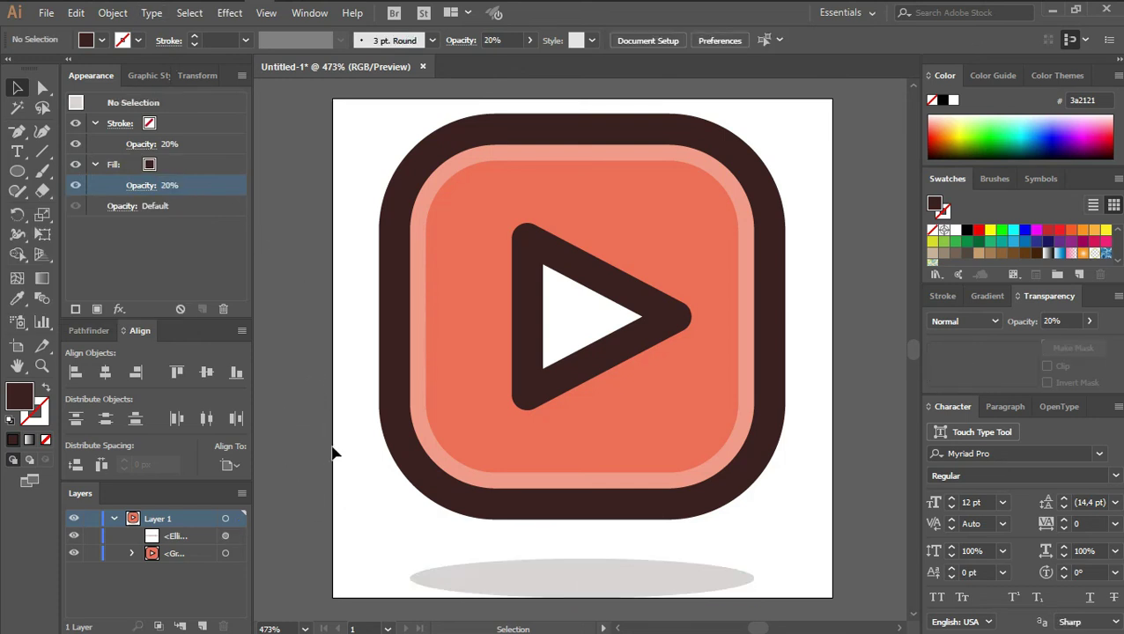